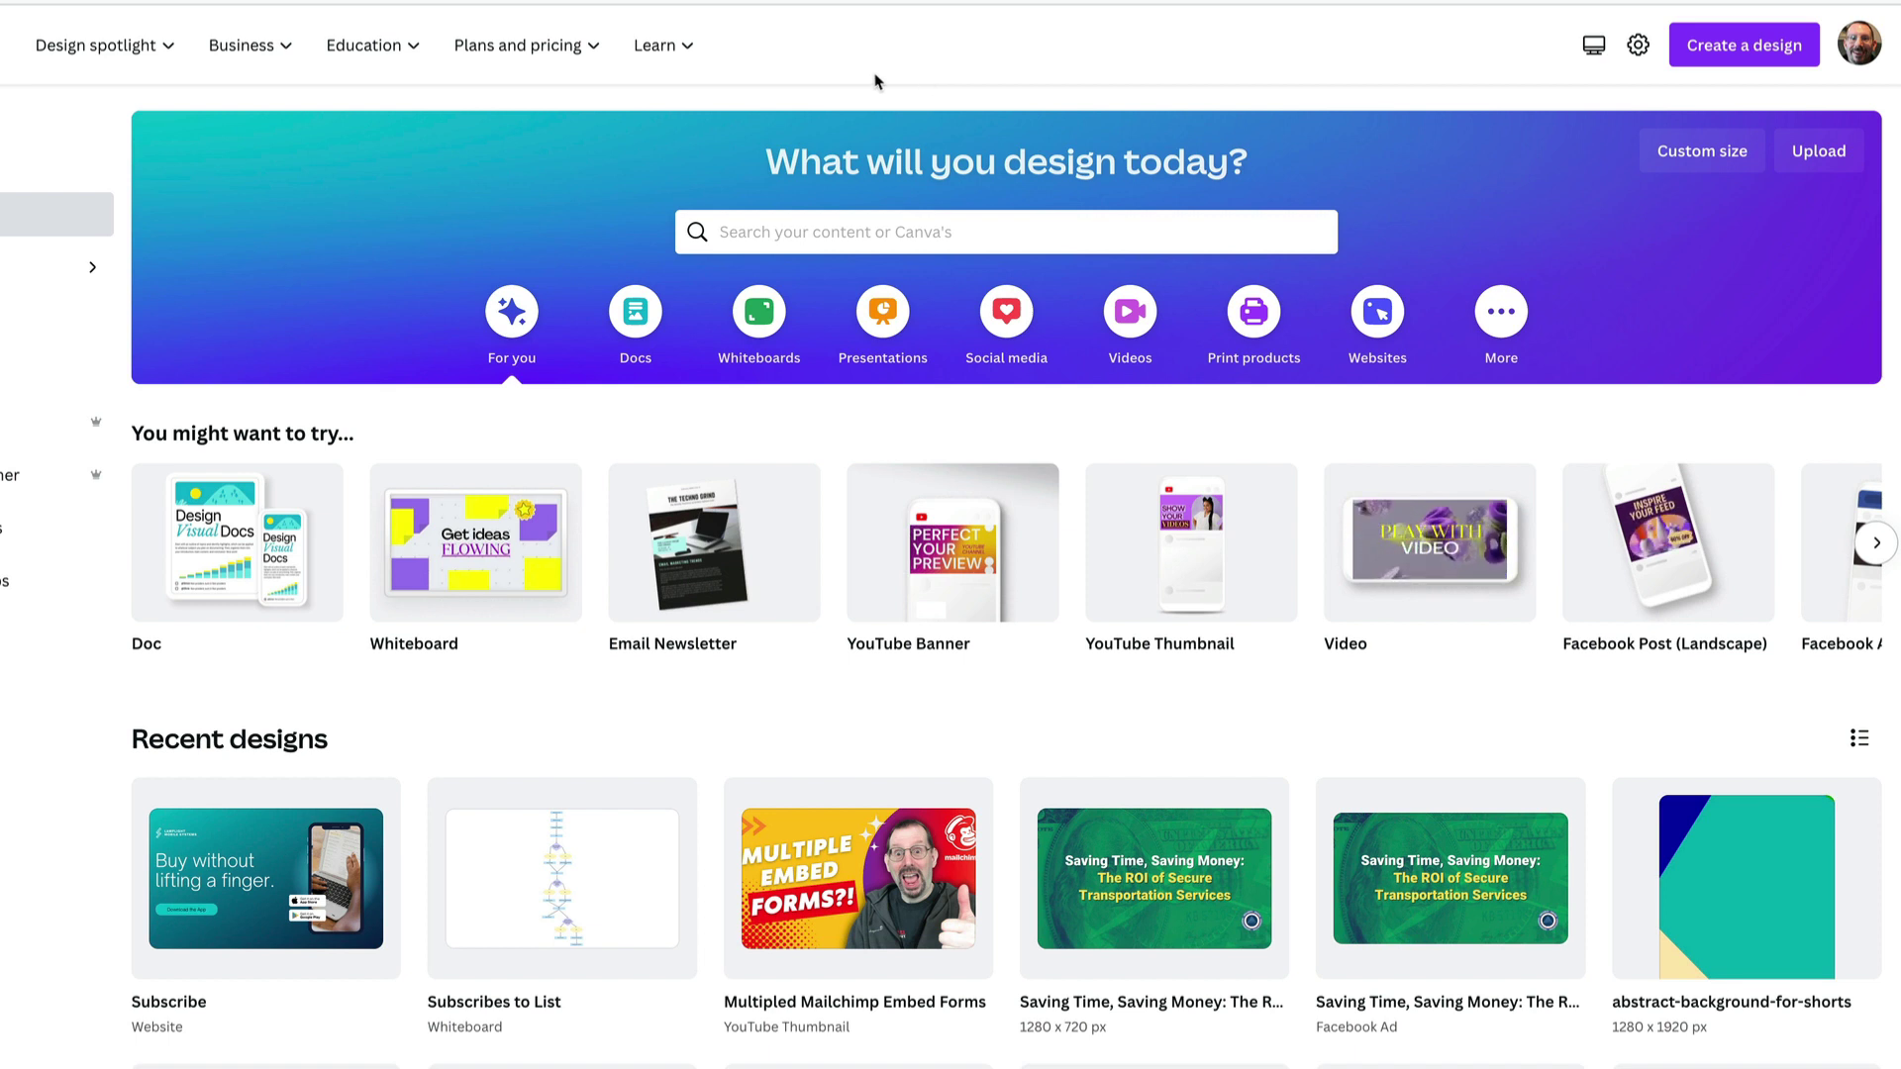
Step: Search the home templates for 'landing page websites' to browse landing-page designs
{"action": "left_click", "coordinate": [804, 223]}
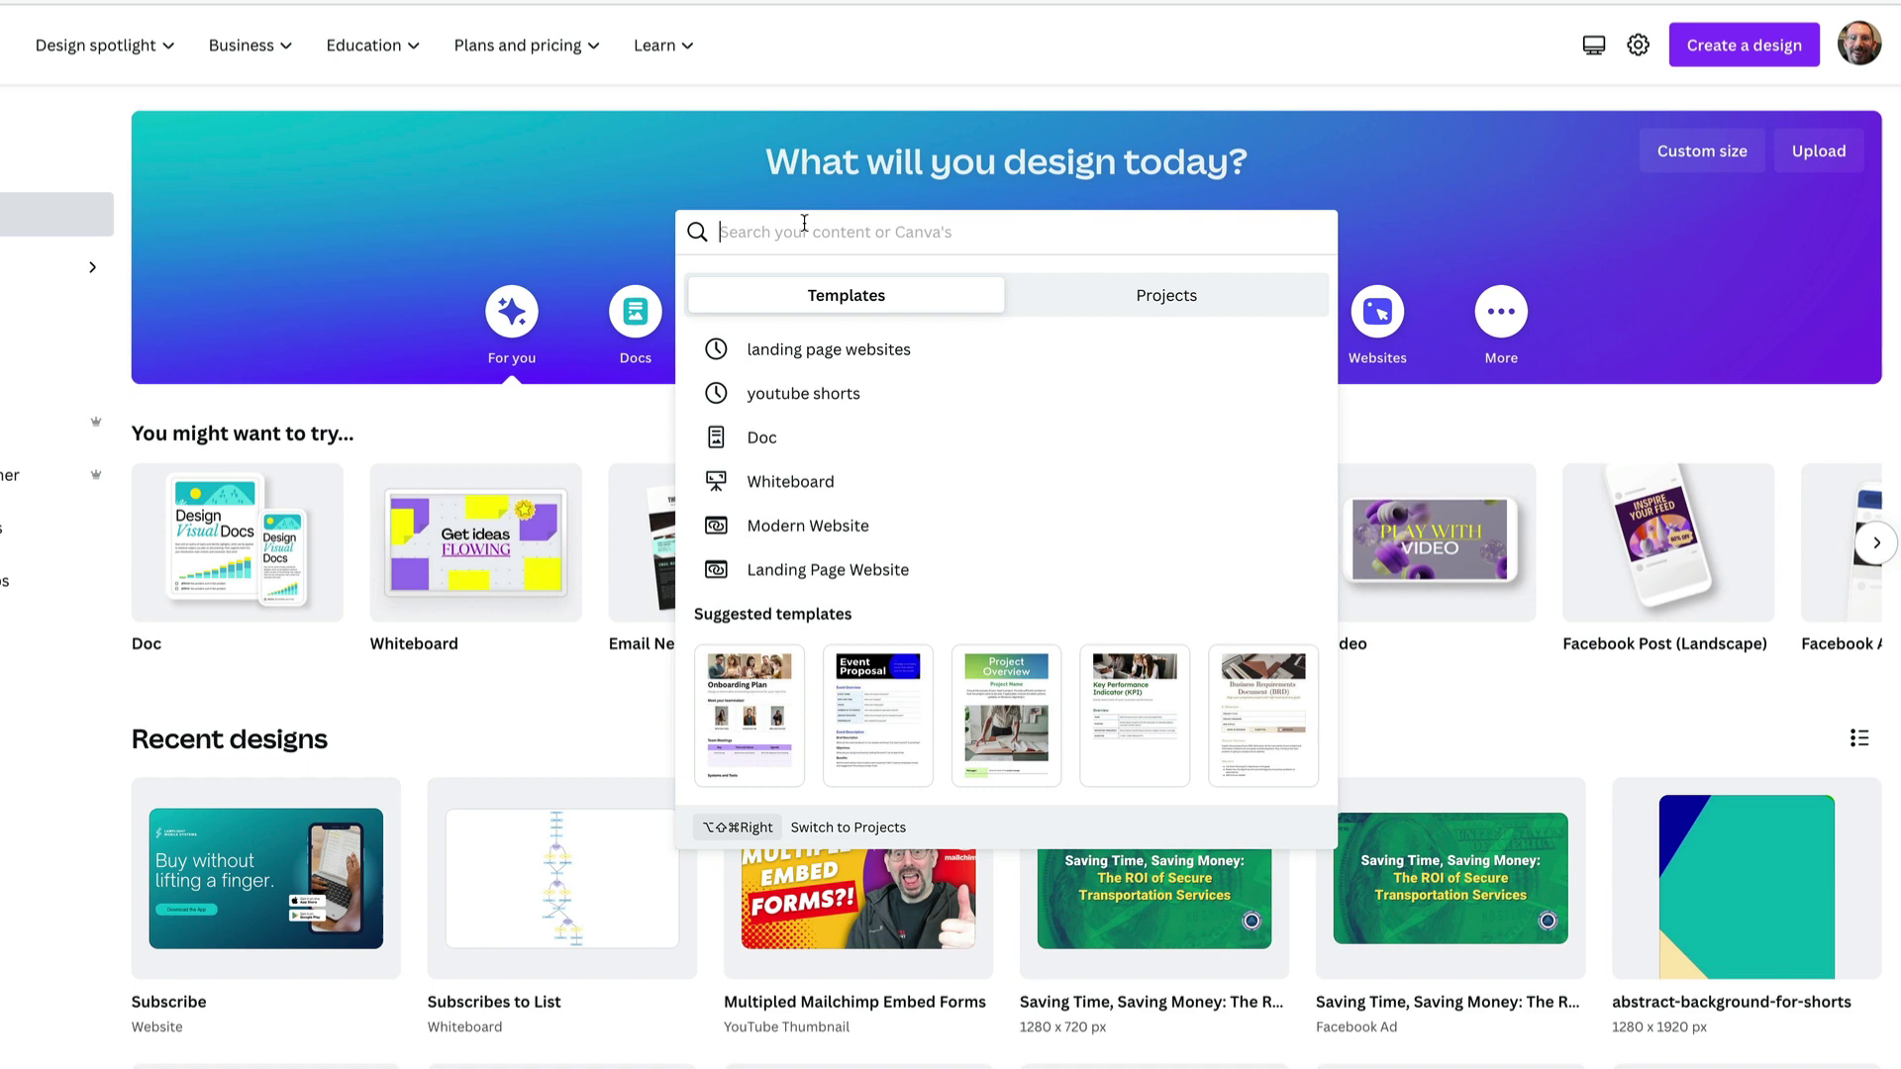
{"action": "left_click", "coordinate": [810, 356]}
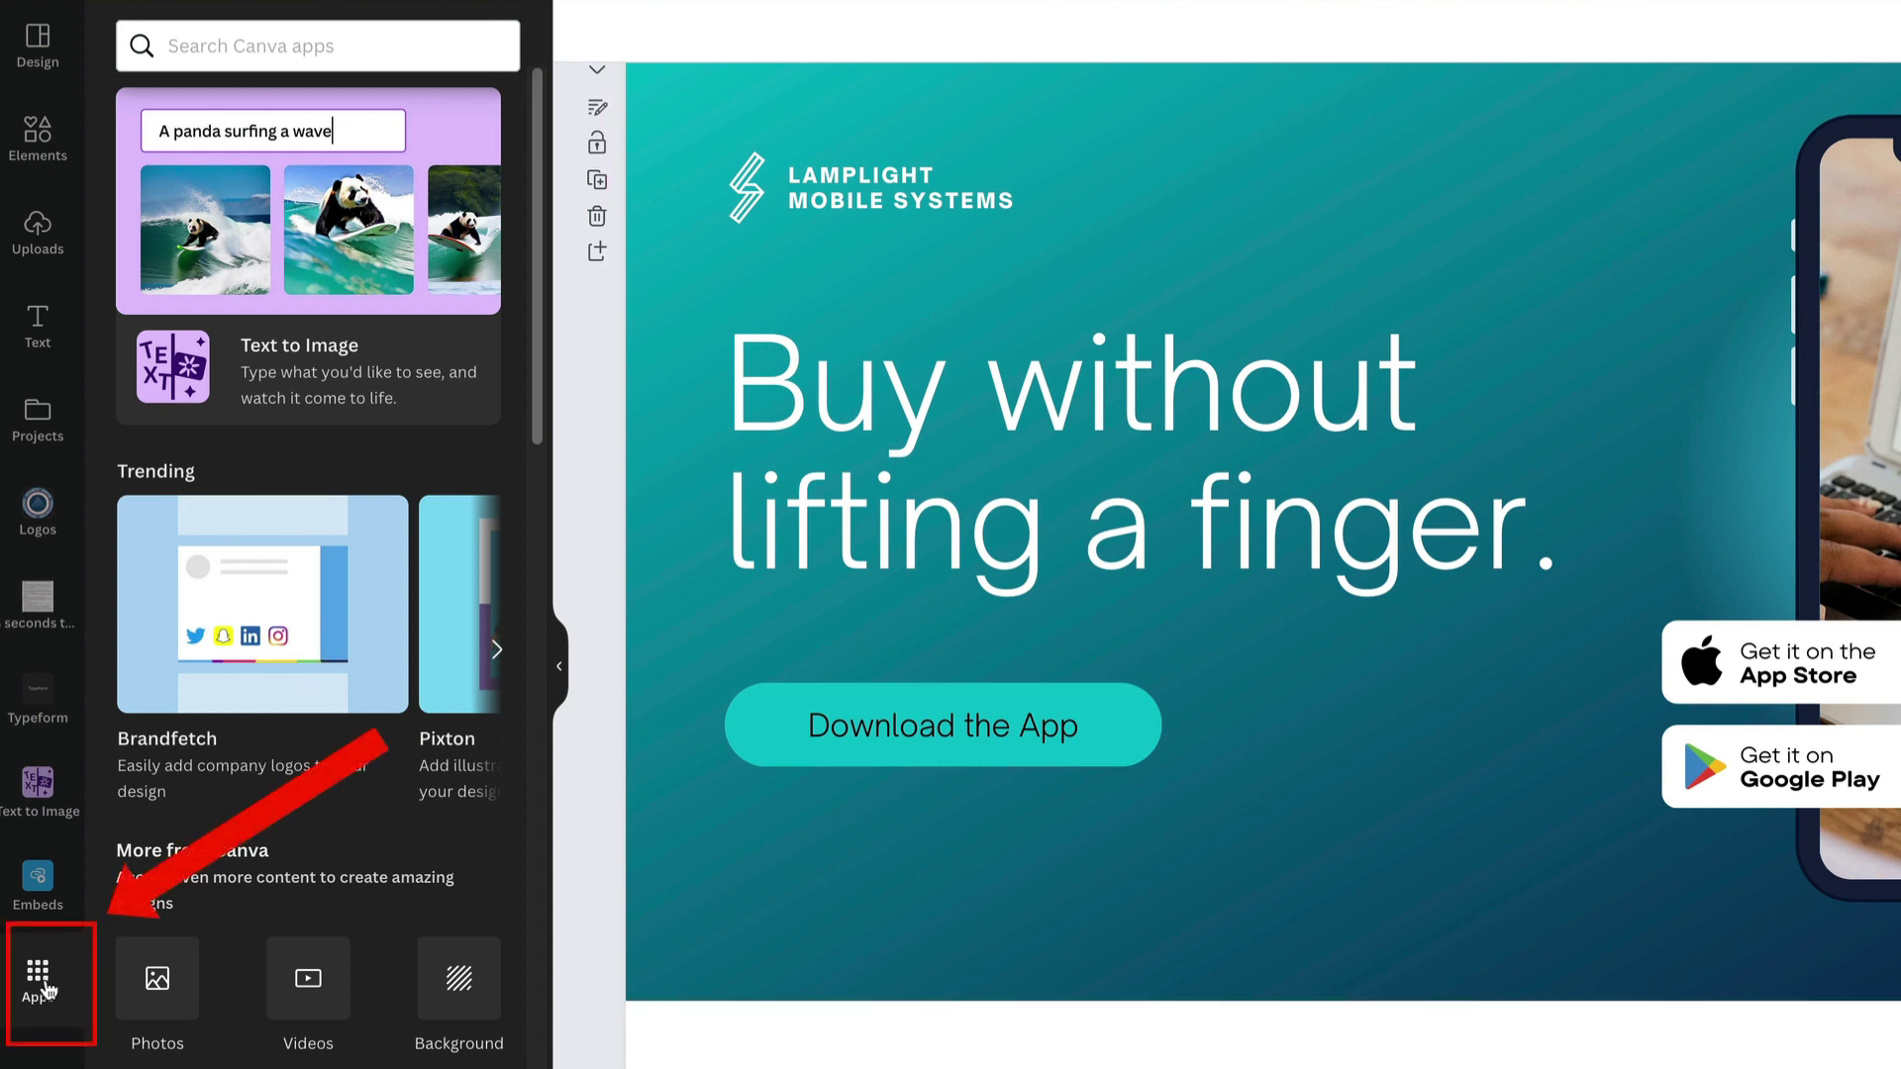
Step: Search the Canva apps for 'iframe'
{"action": "left_click", "coordinate": [212, 40]}
{"action": "type", "text": "iframe"}
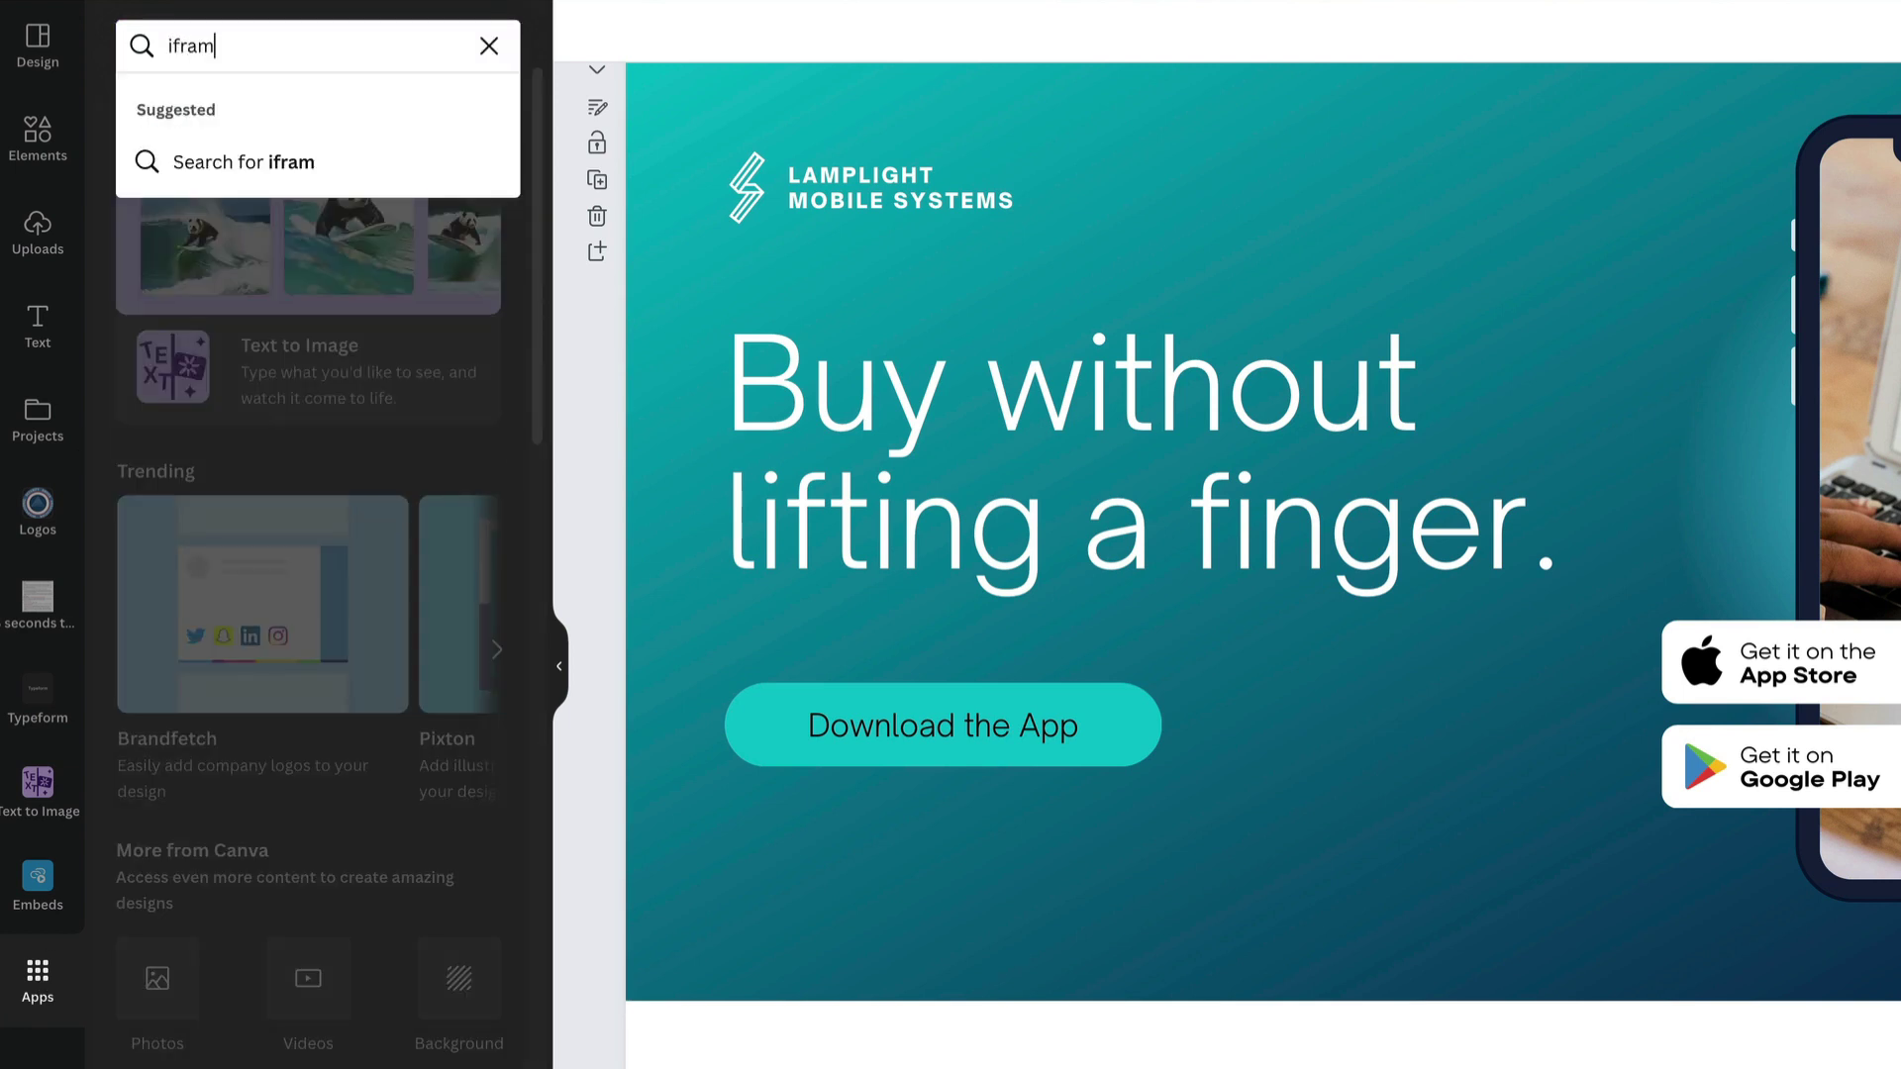
{"action": "key", "text": "Return"}
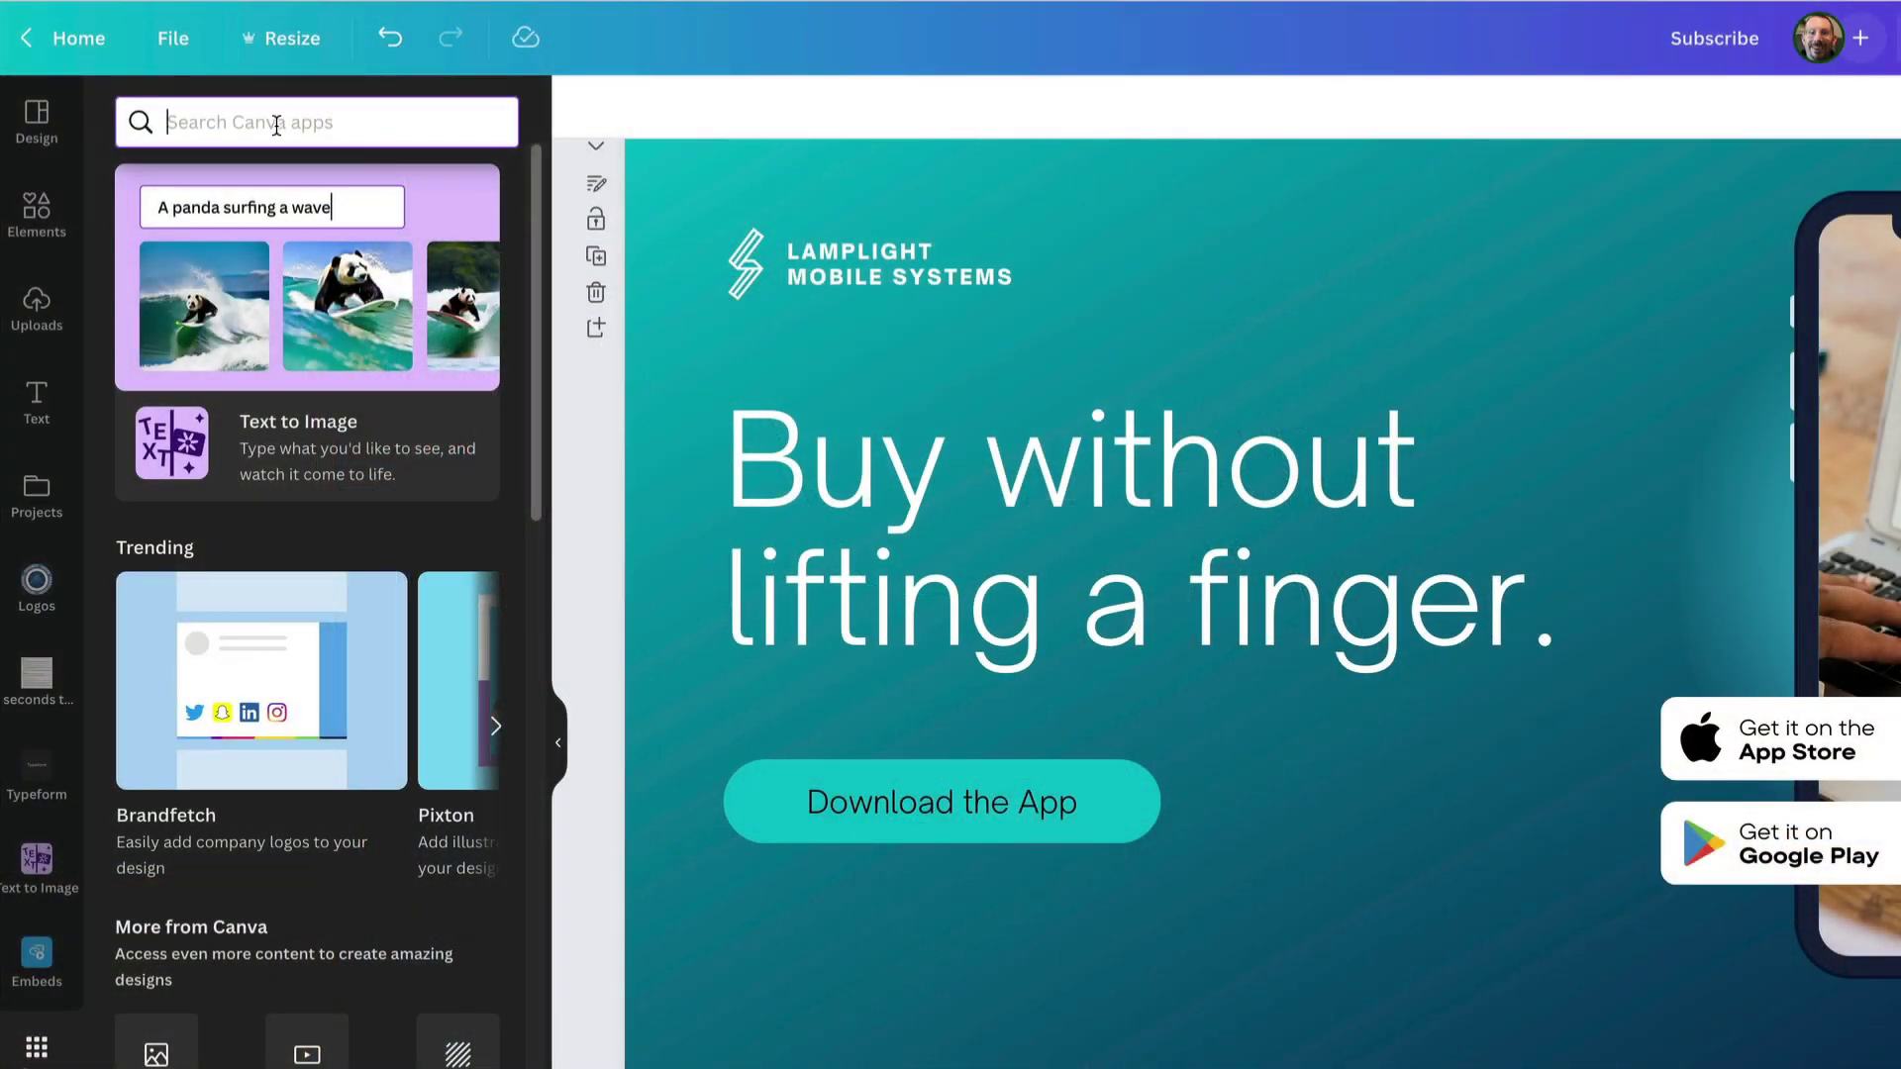
Step: Search apps for 'embed' and open the Embeds app's link field
{"action": "type", "text": "embed"}
{"action": "key", "text": "Return"}
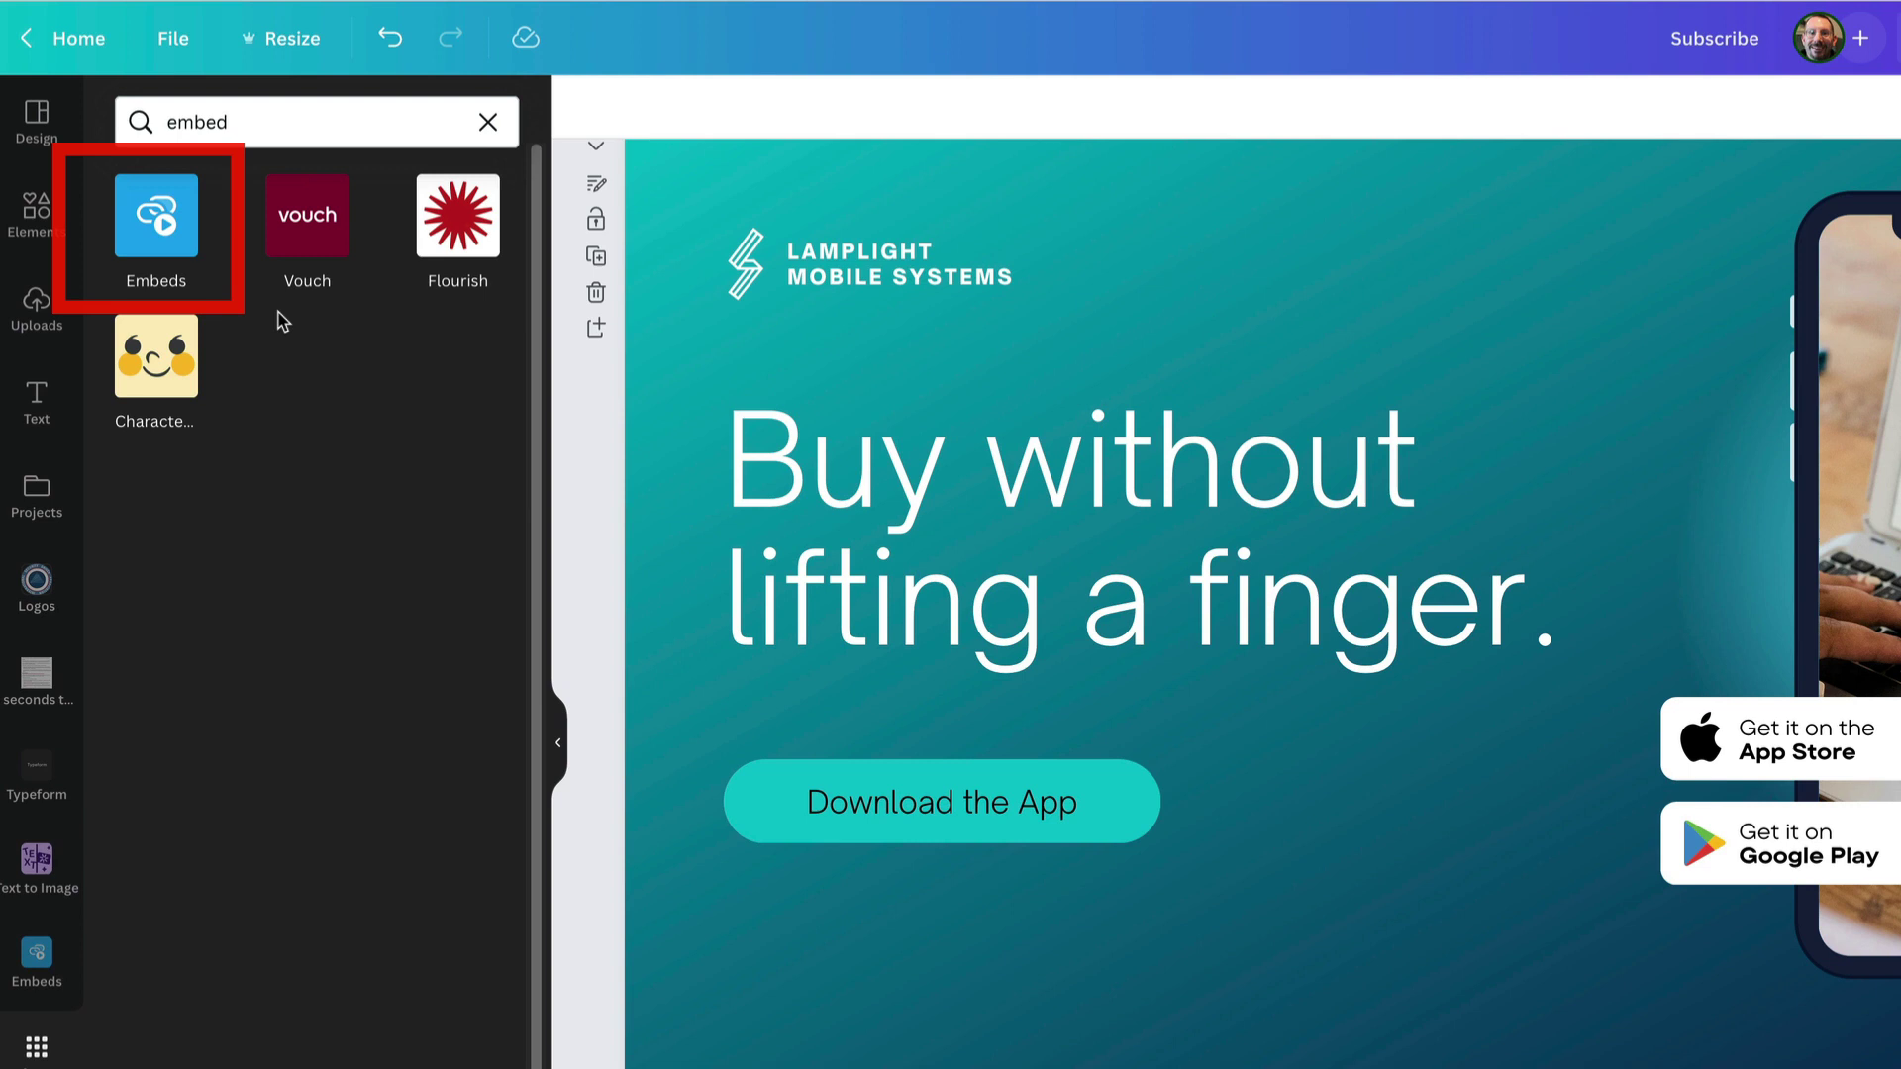
{"action": "left_click", "coordinate": [168, 230]}
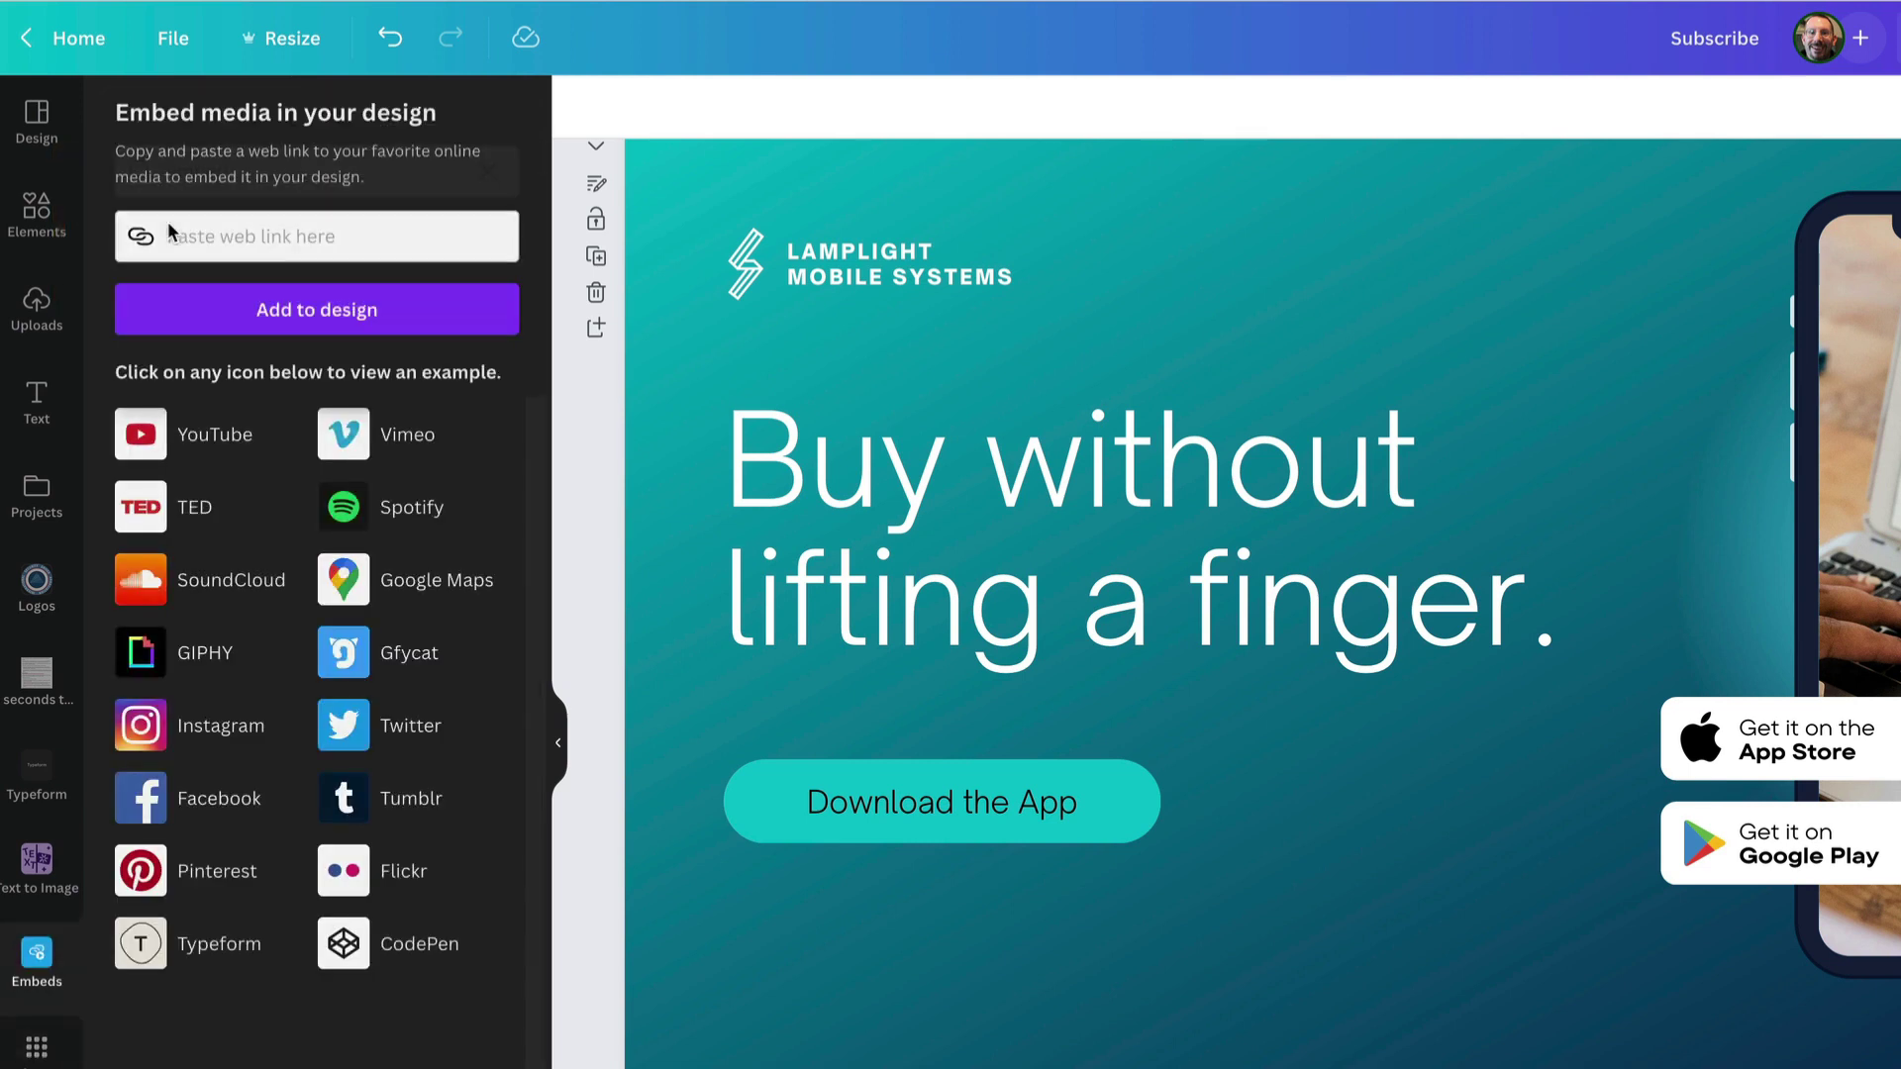
{"action": "left_click", "coordinate": [256, 242]}
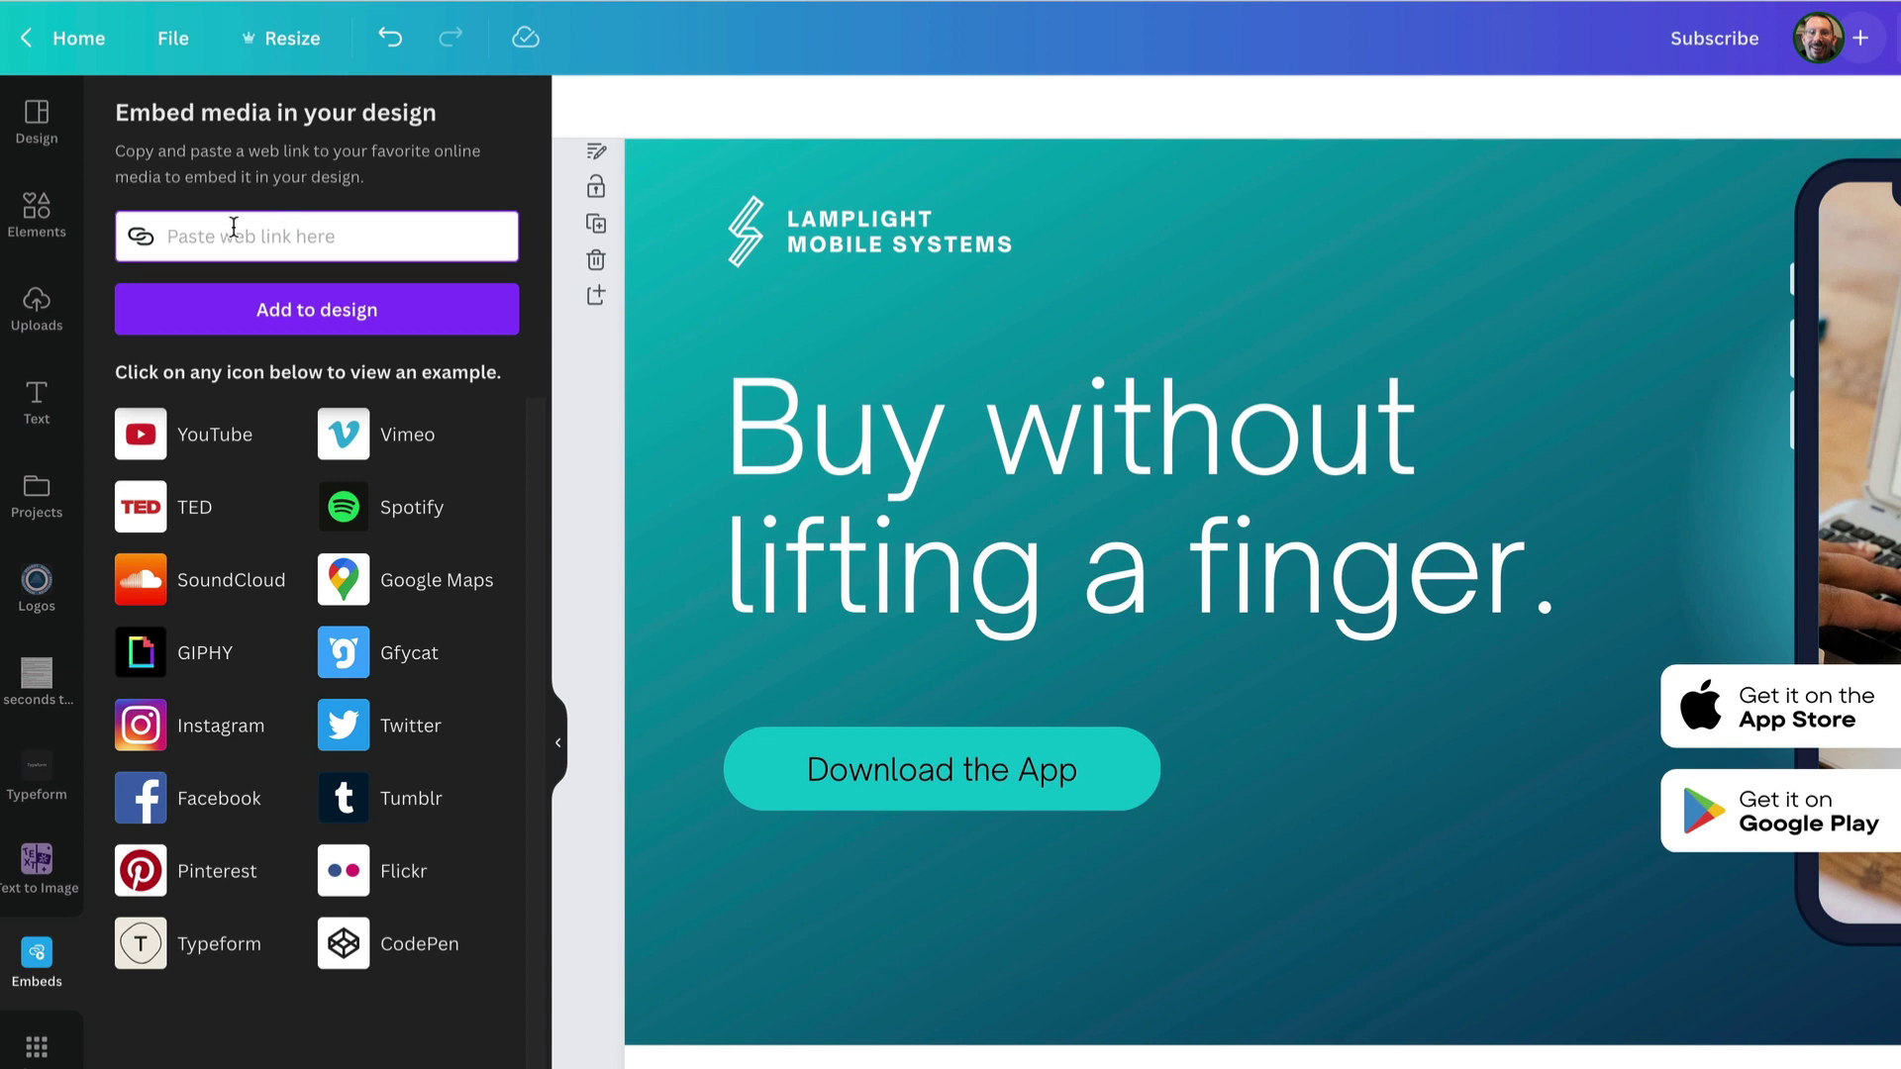
Step: Try adding the pasted eepurl.com signup link, then clear it after Canva rejects it
{"action": "type", "text": "http://eepurl.com/hblfTb"}
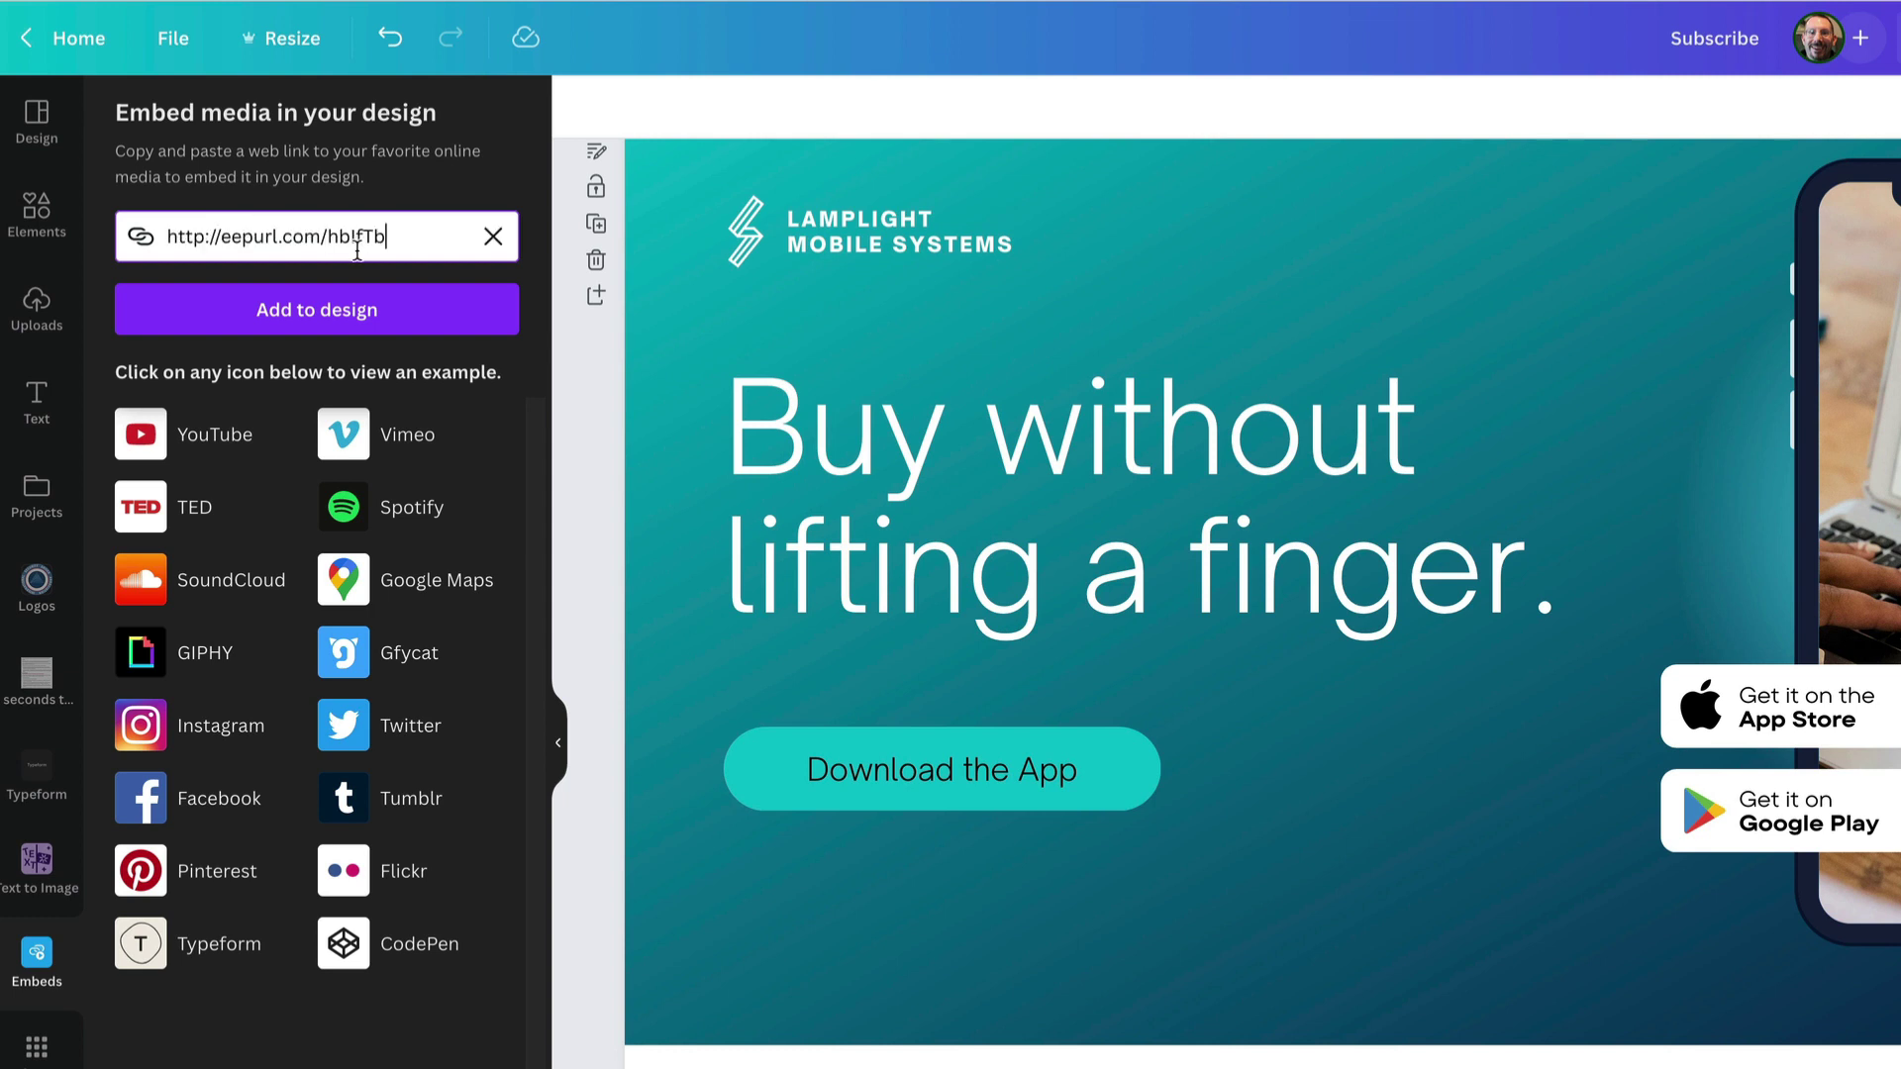
{"action": "left_click", "coordinate": [307, 313]}
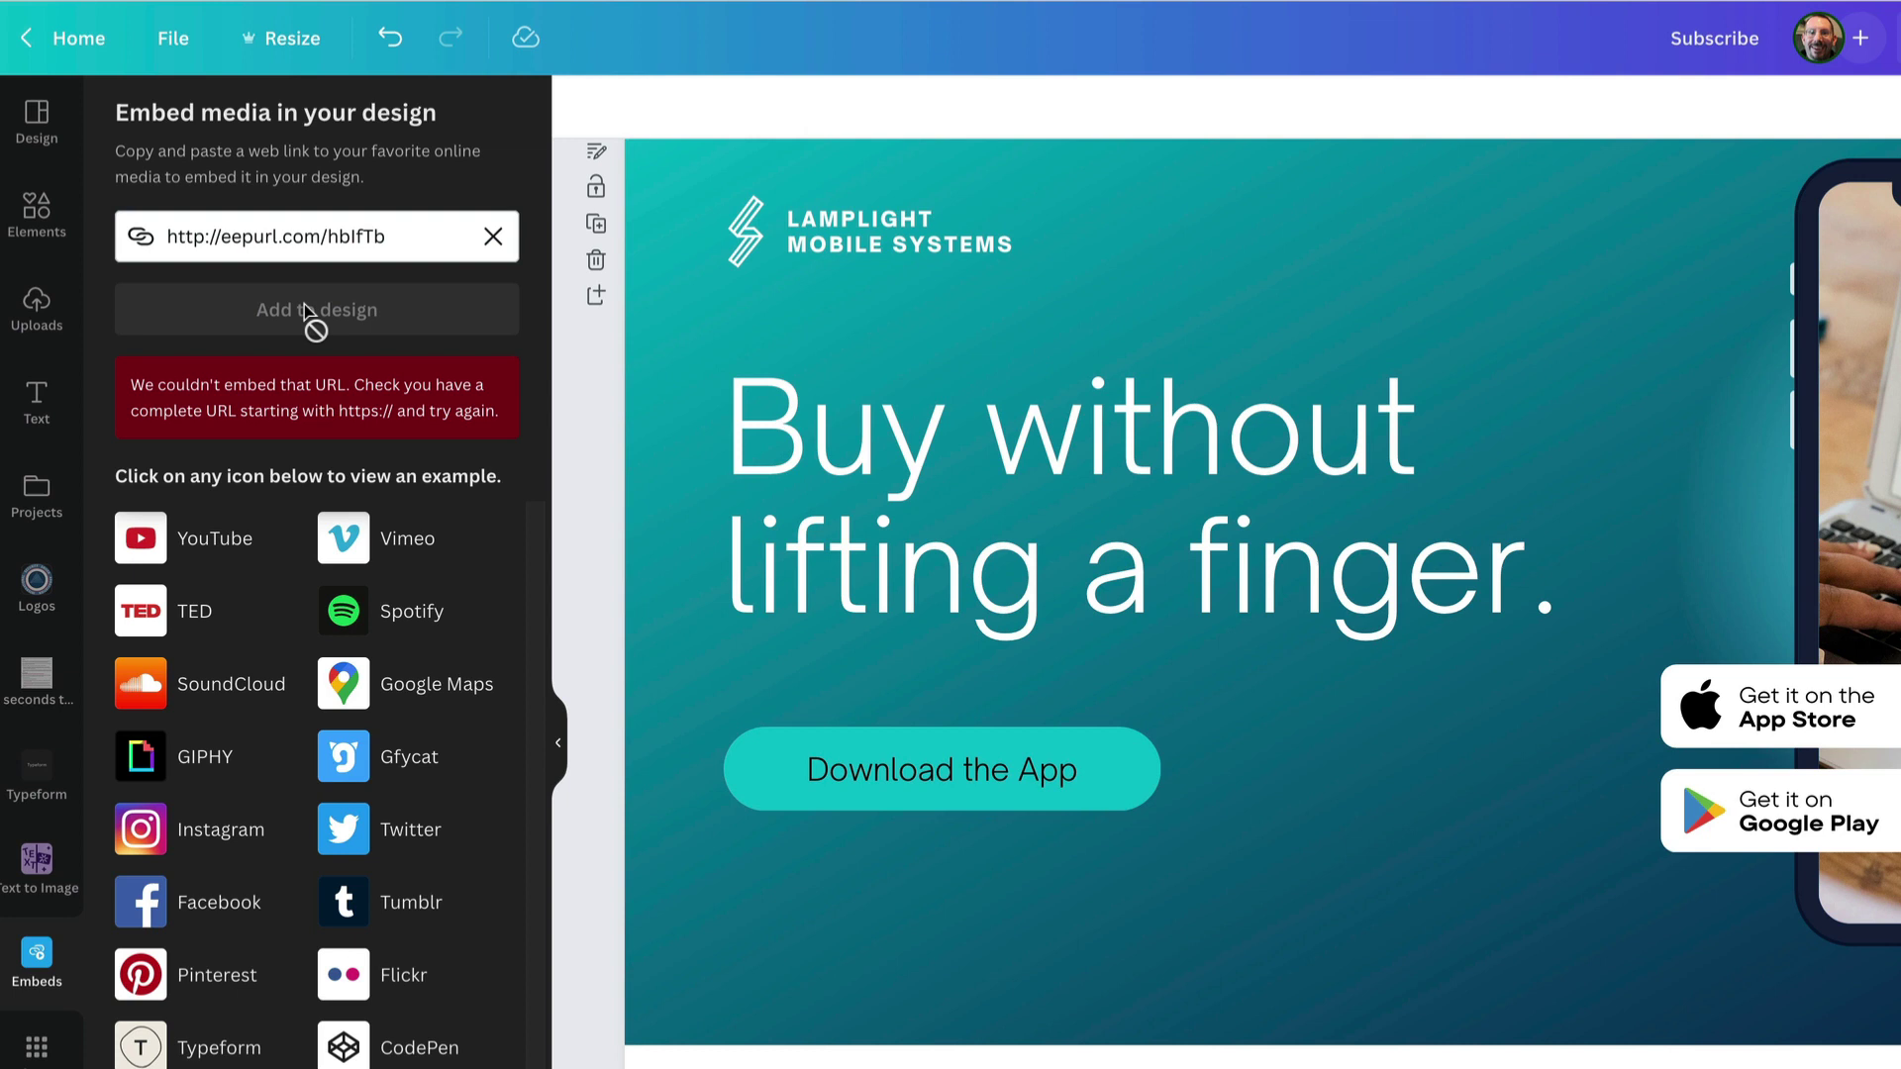
{"action": "left_click", "coordinate": [493, 238]}
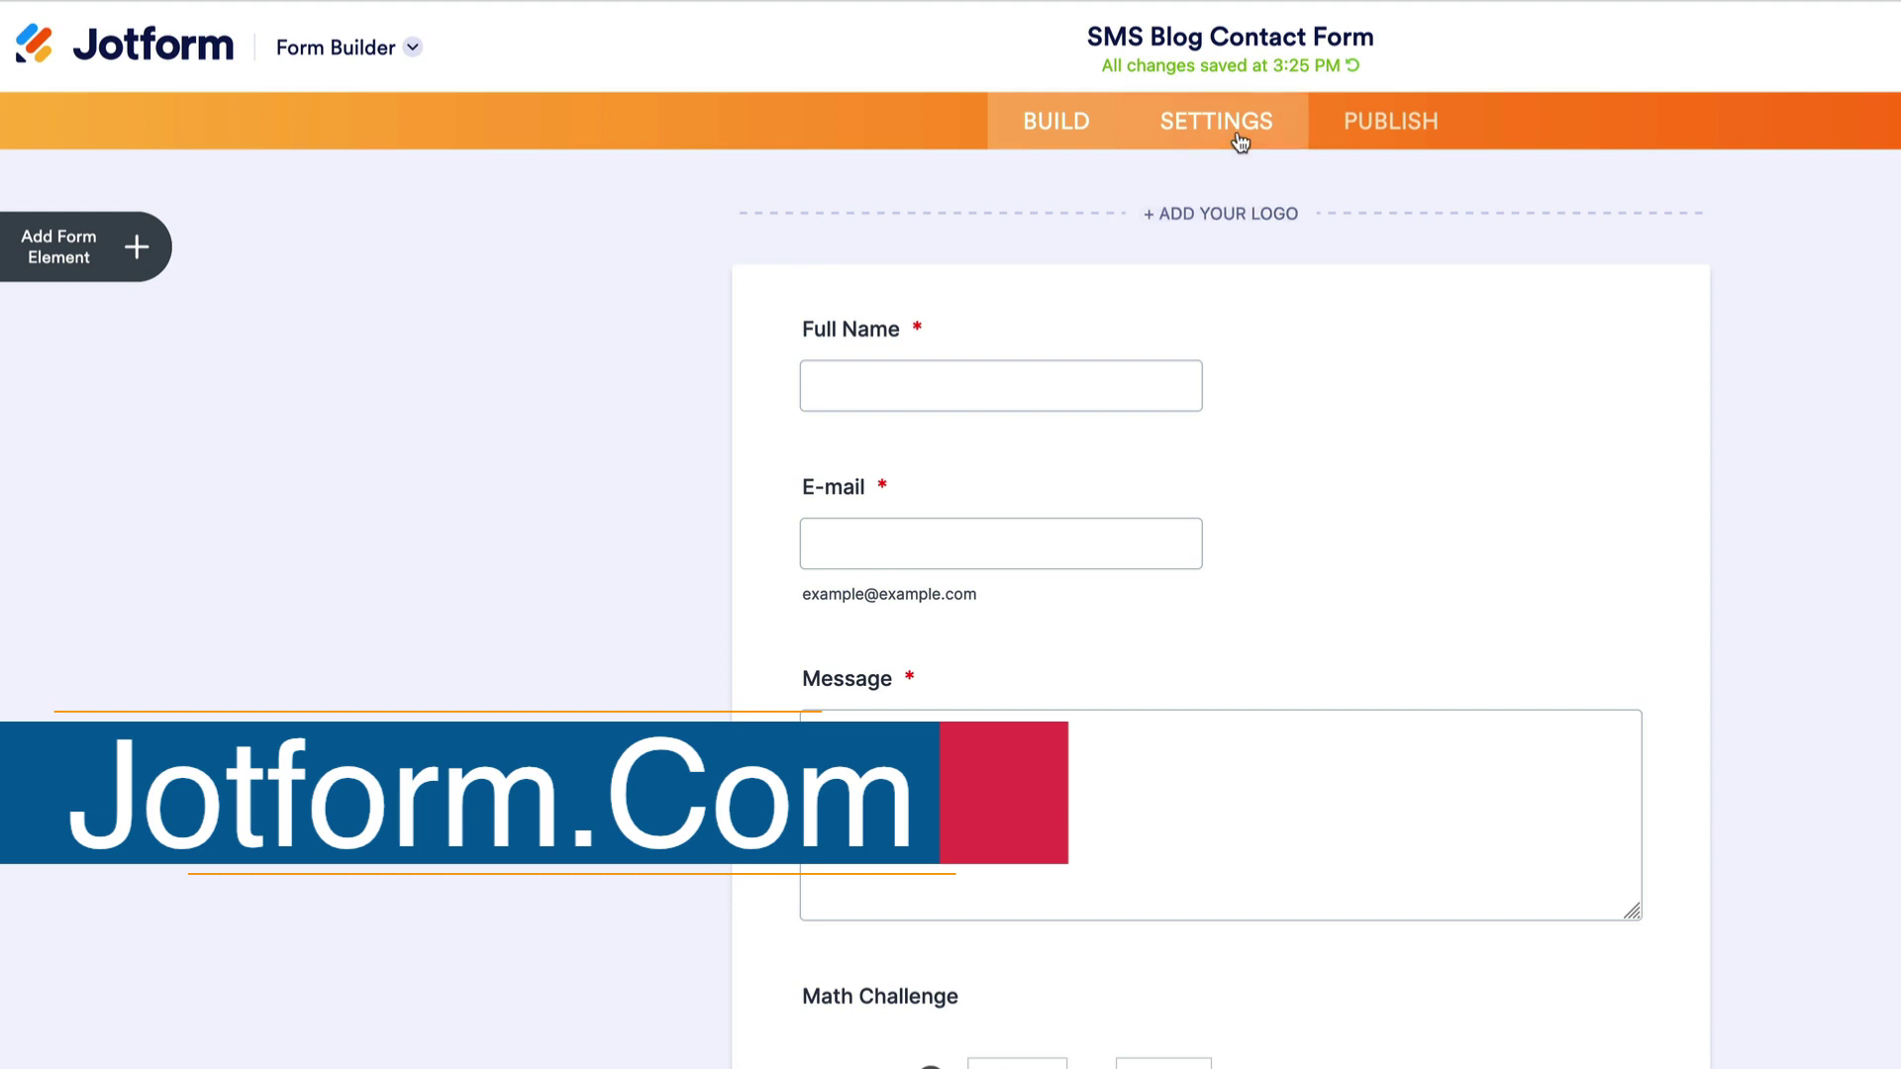
Step: Open the SMS Blog Contact Form's publish options and select its Quick Share direct link
{"action": "left_click", "coordinate": [1354, 137]}
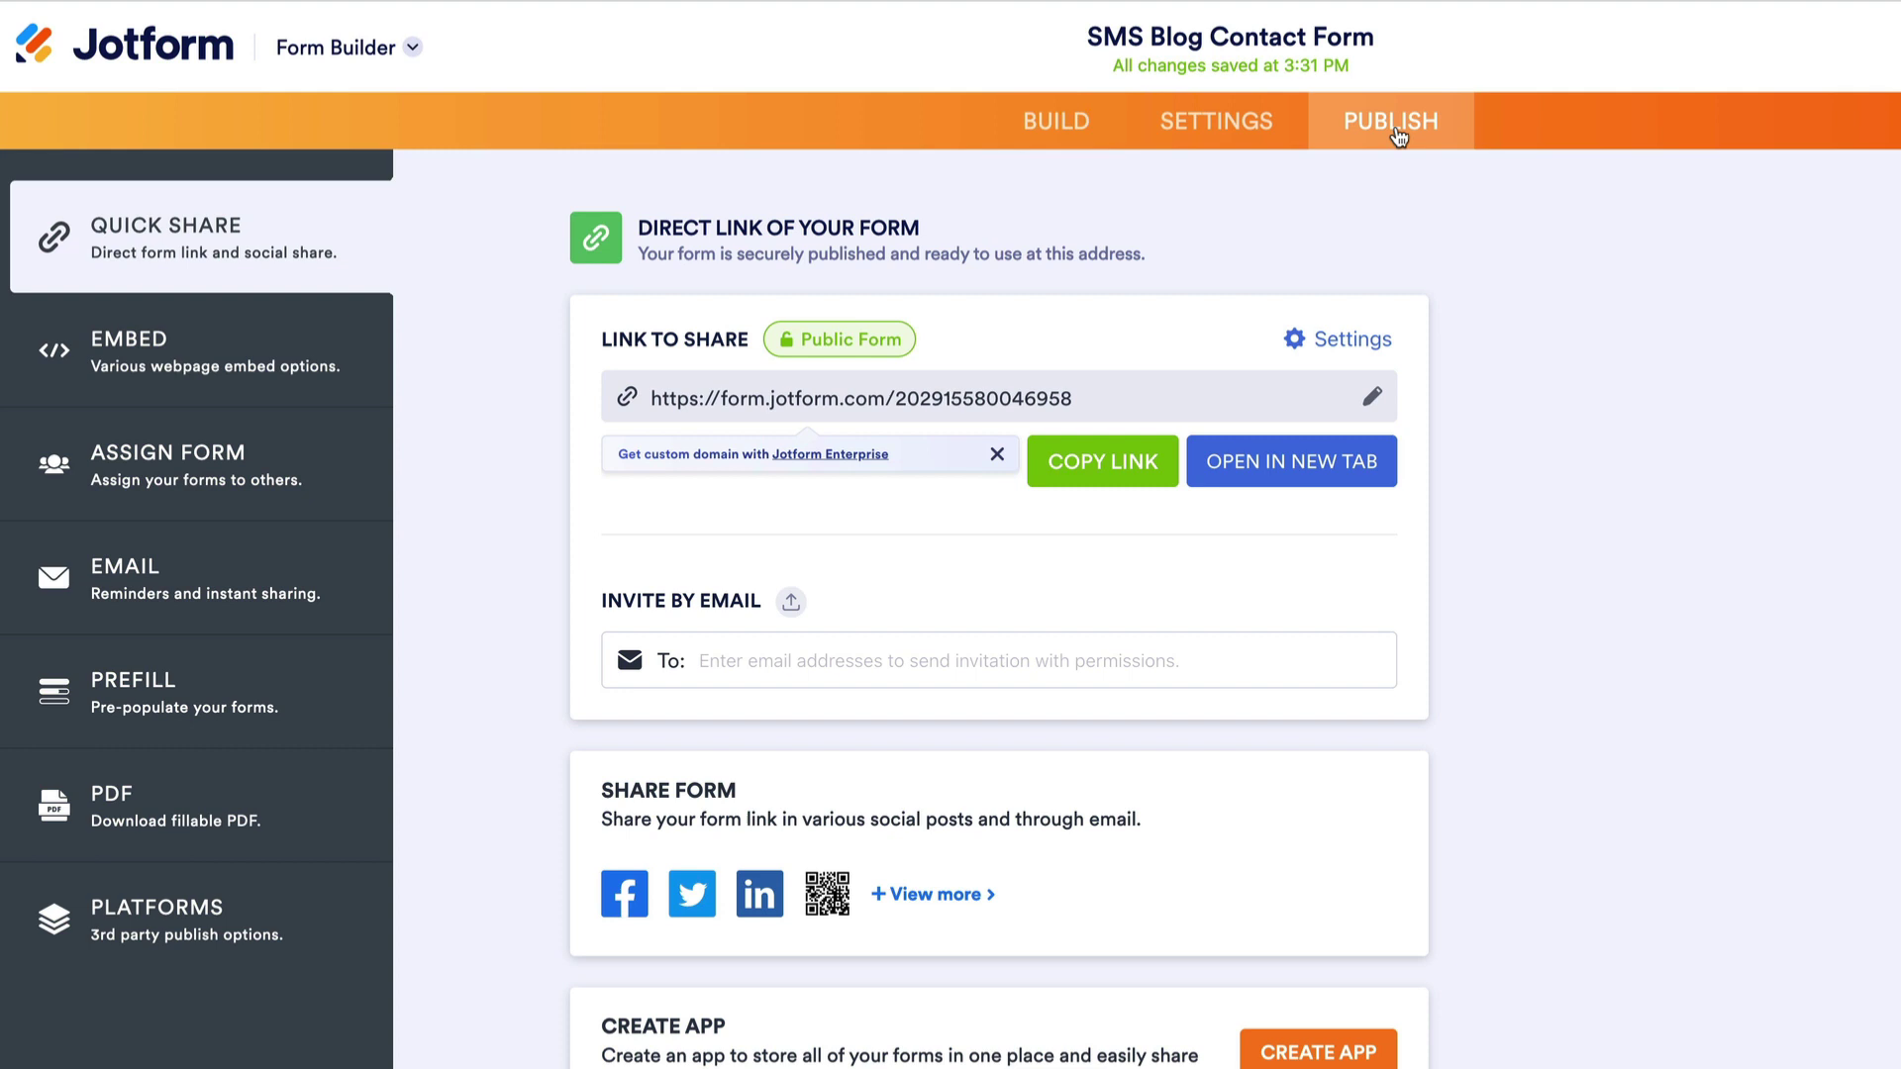
{"action": "left_click", "coordinate": [257, 372]}
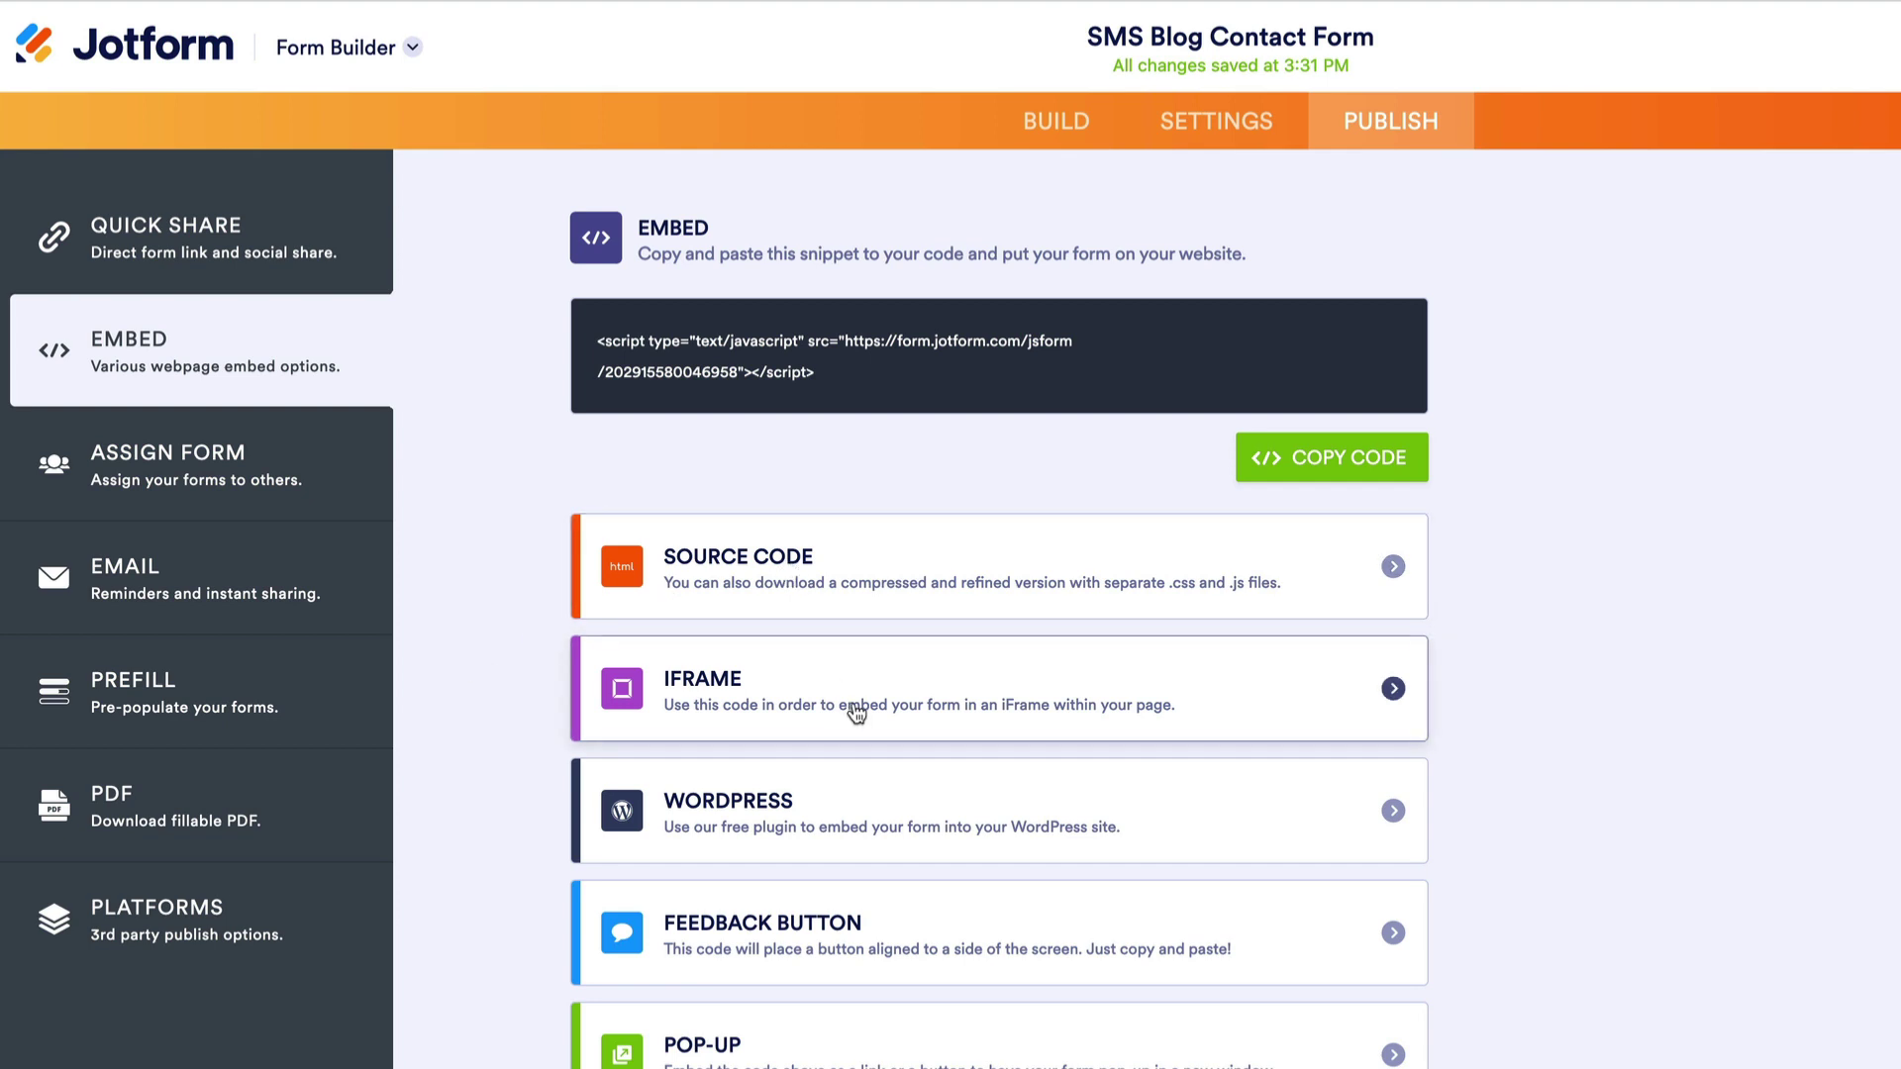
{"action": "left_click", "coordinate": [153, 249]}
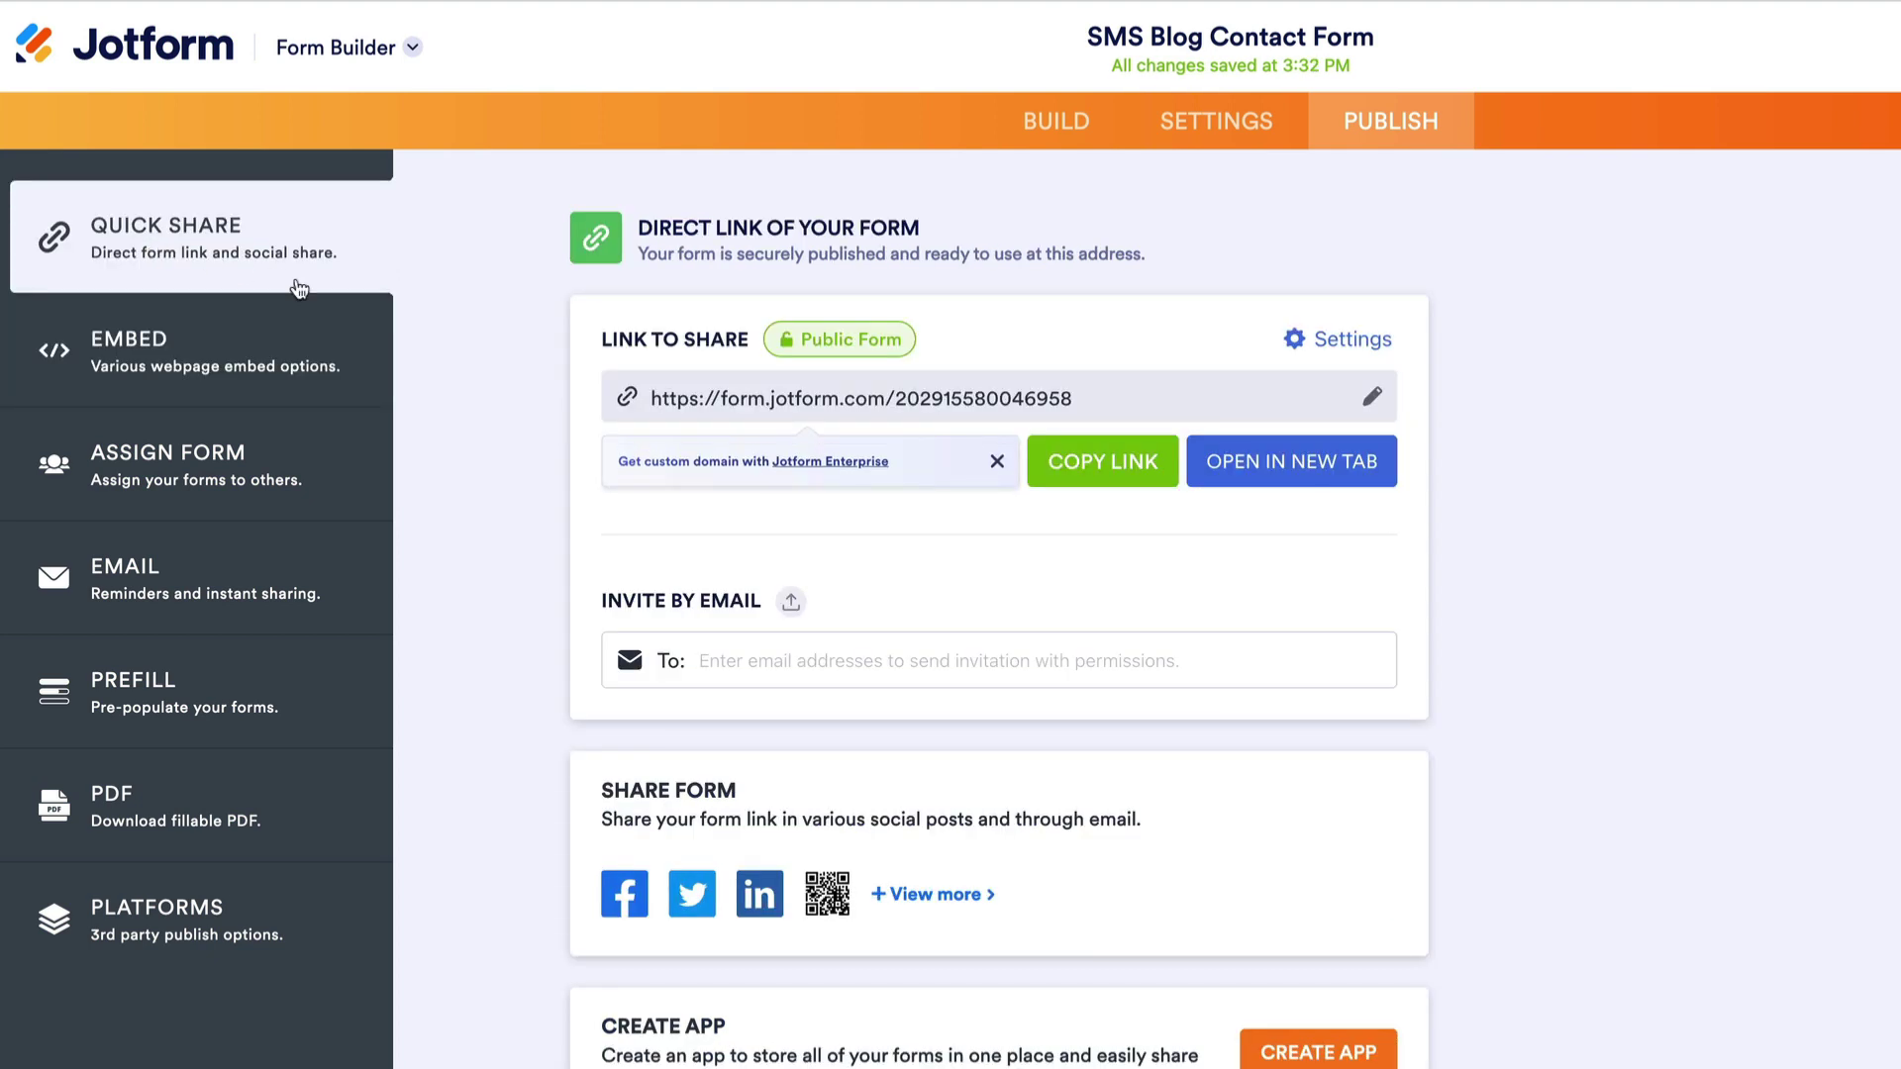
{"action": "left_click_drag", "start_coordinate": [1111, 408], "coordinate": [662, 394]}
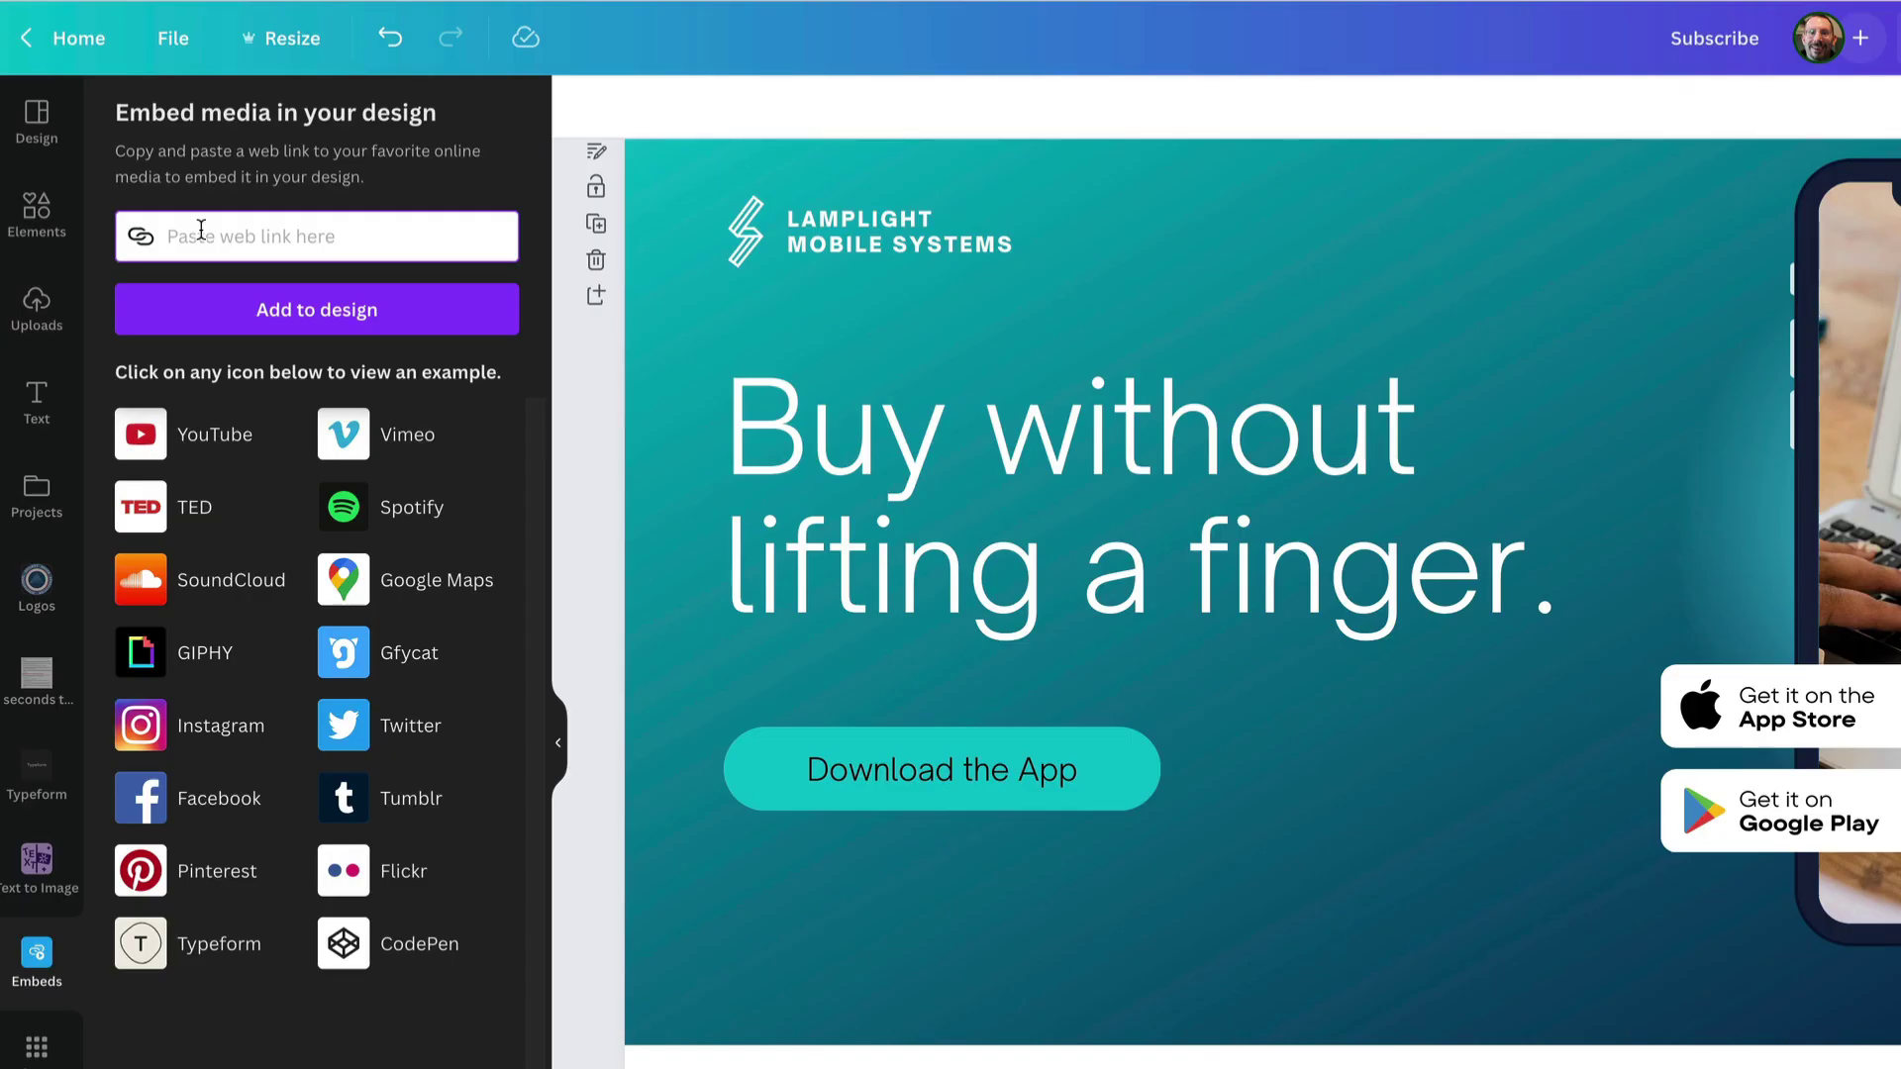
Step: Embed the Jotform link on the hero page, resize and move it, then delete this test embed
{"action": "key", "text": "ctrl+v"}
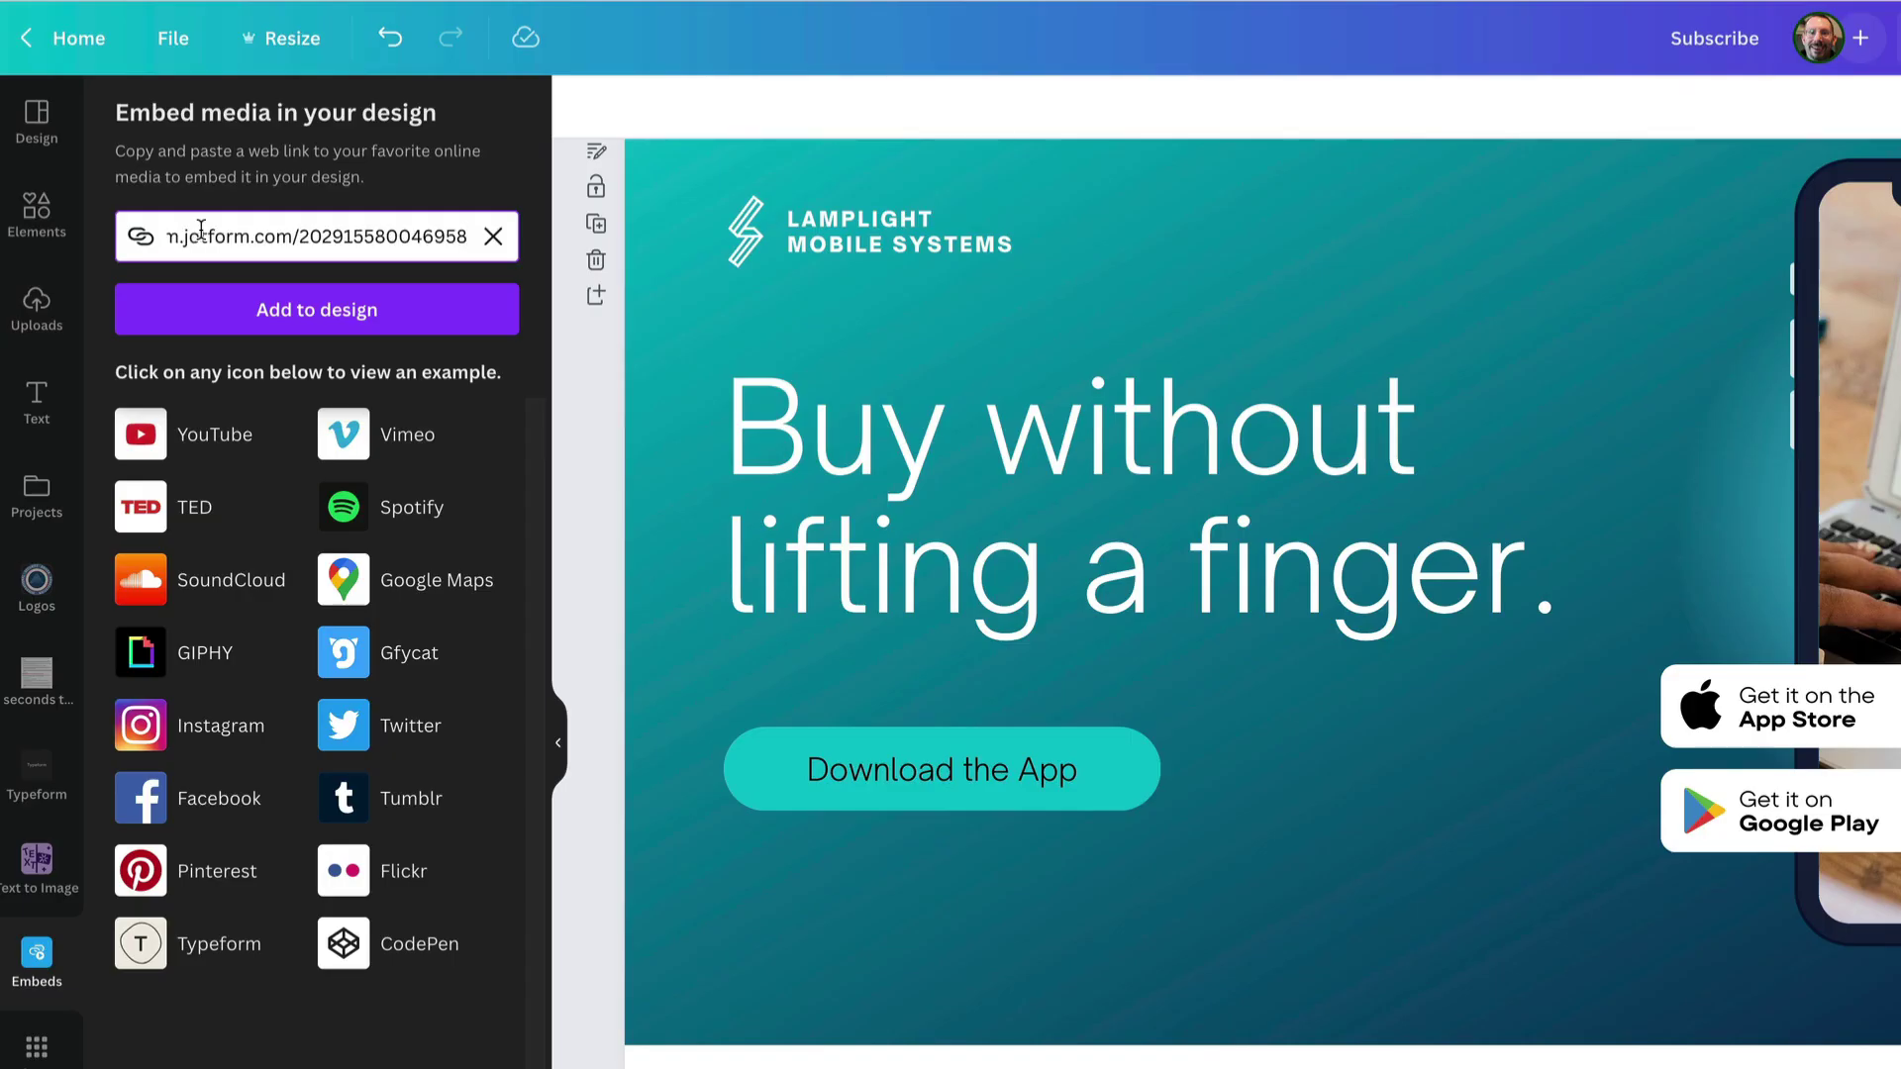
{"action": "left_click", "coordinate": [287, 311]}
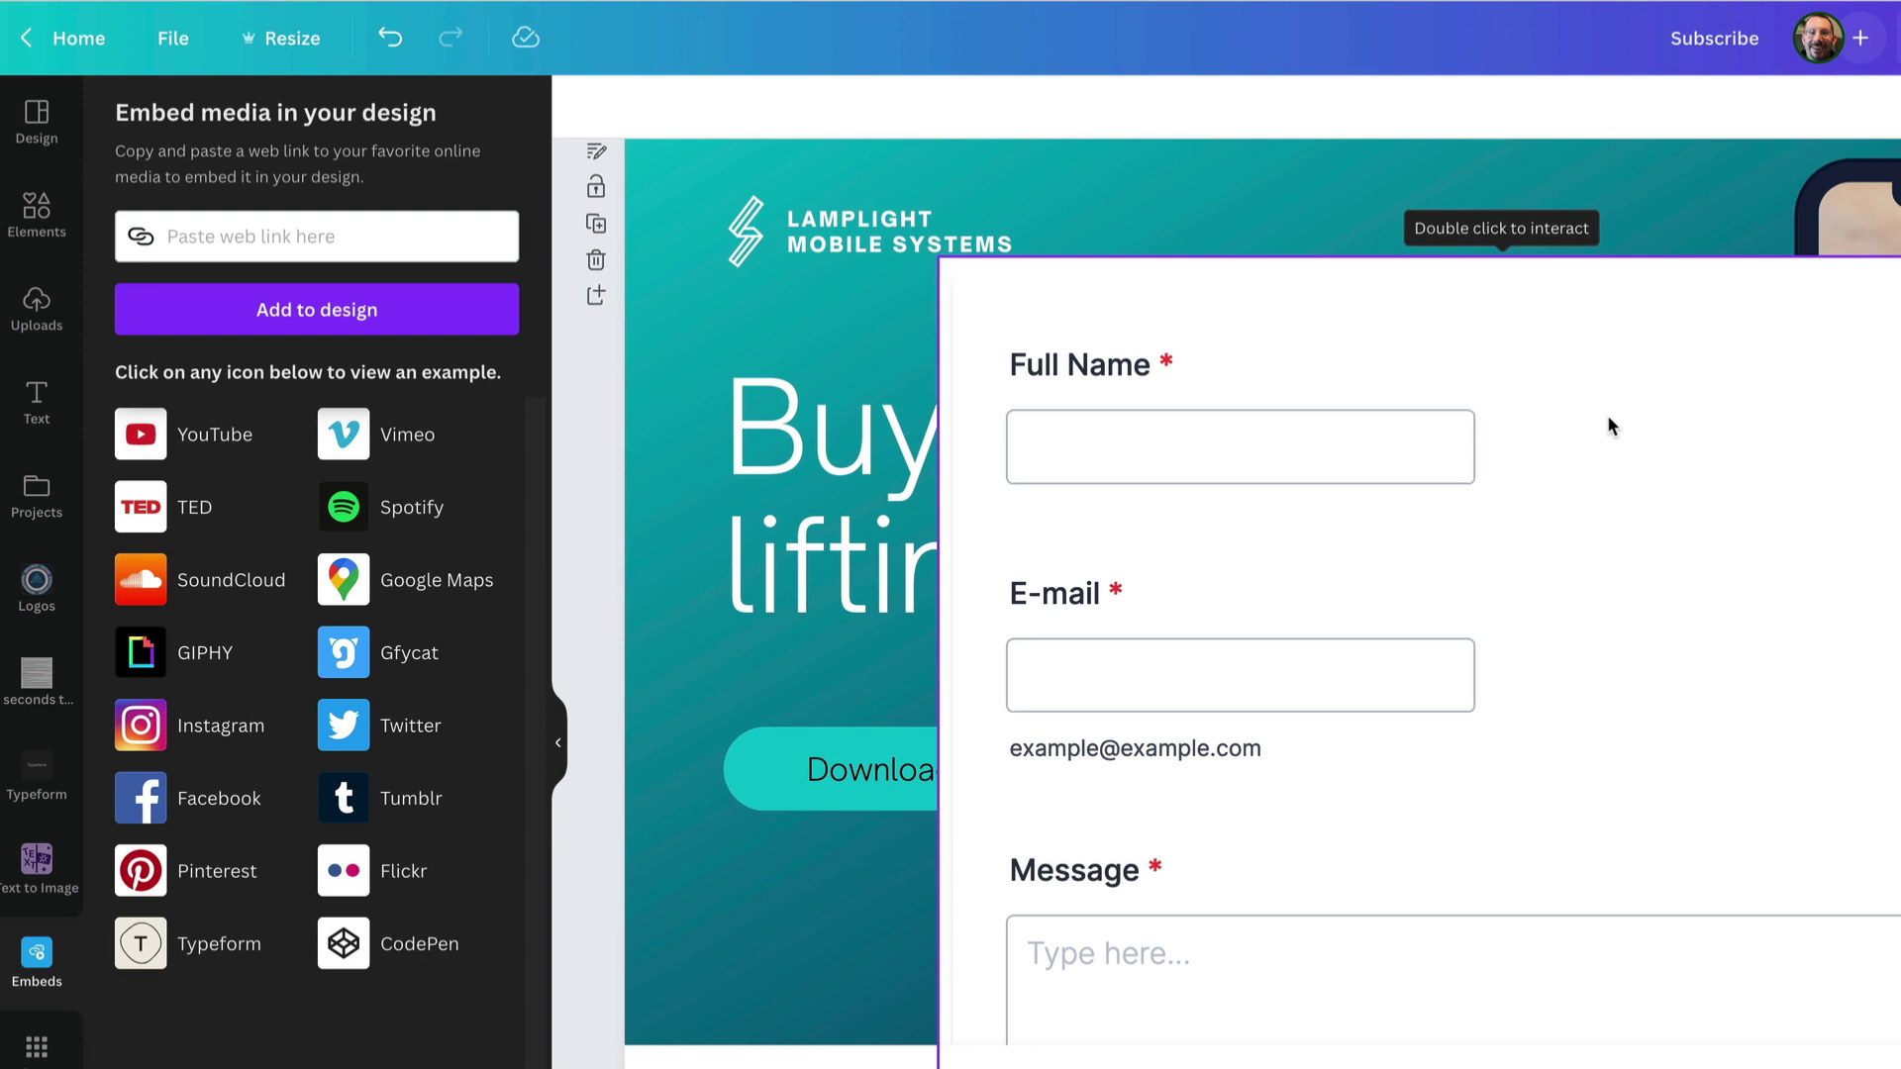
{"action": "left_click", "coordinate": [1095, 359]}
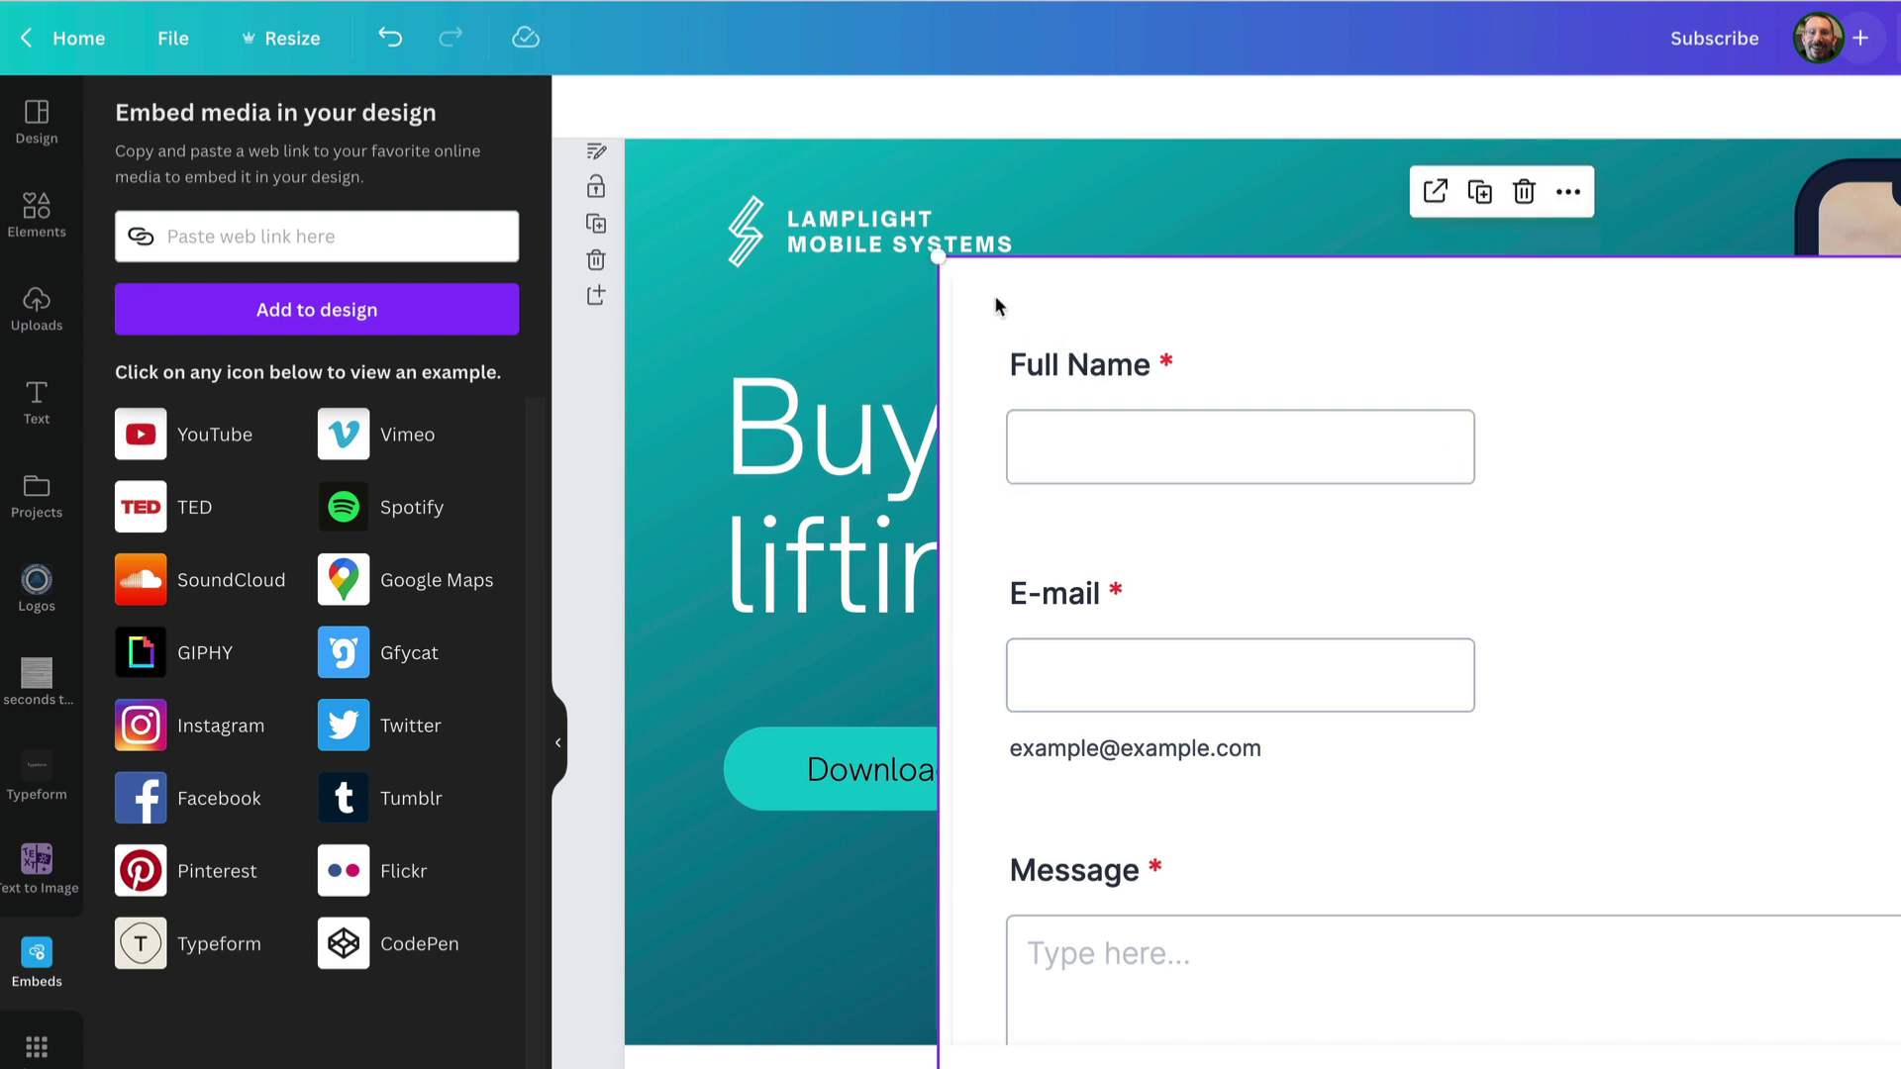
{"action": "left_click_drag", "start_coordinate": [940, 262], "coordinate": [1224, 640]}
{"action": "left_click_drag", "start_coordinate": [1719, 775], "coordinate": [1464, 369]}
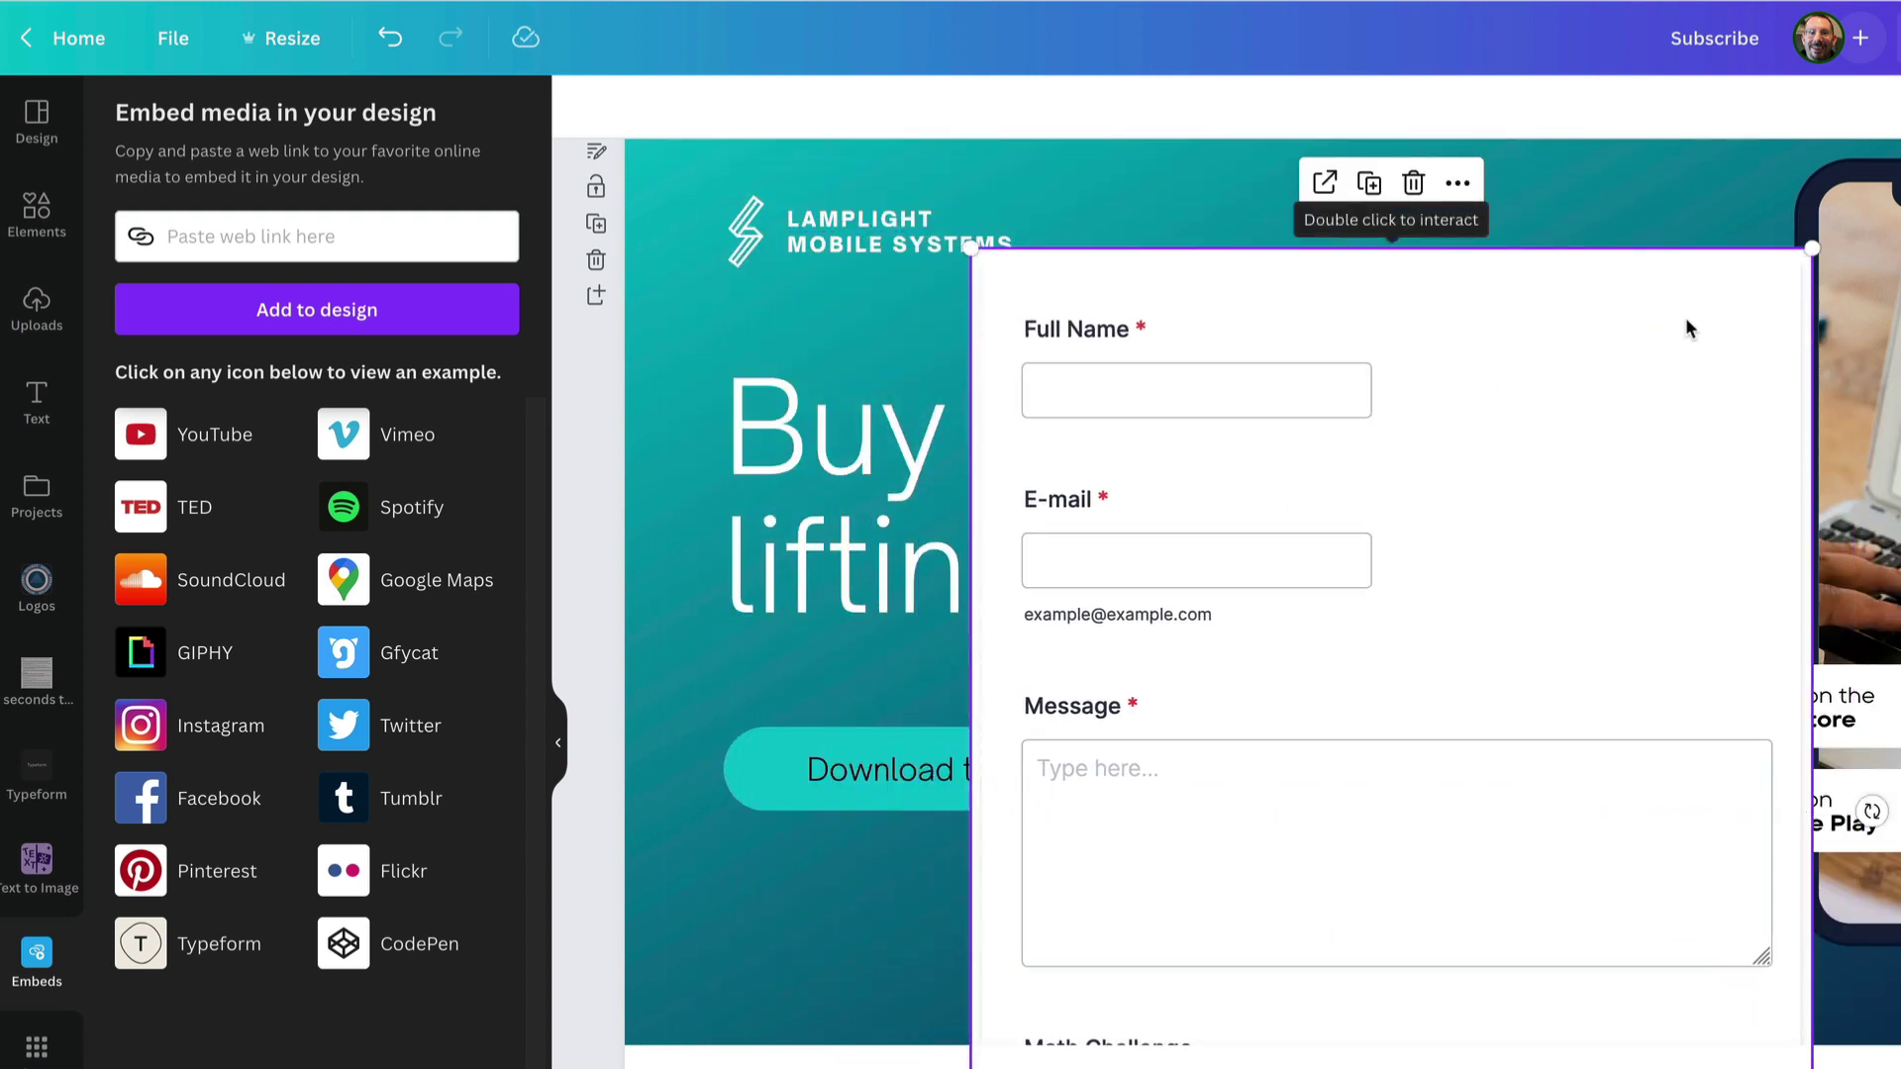
{"action": "left_click", "coordinate": [1414, 184]}
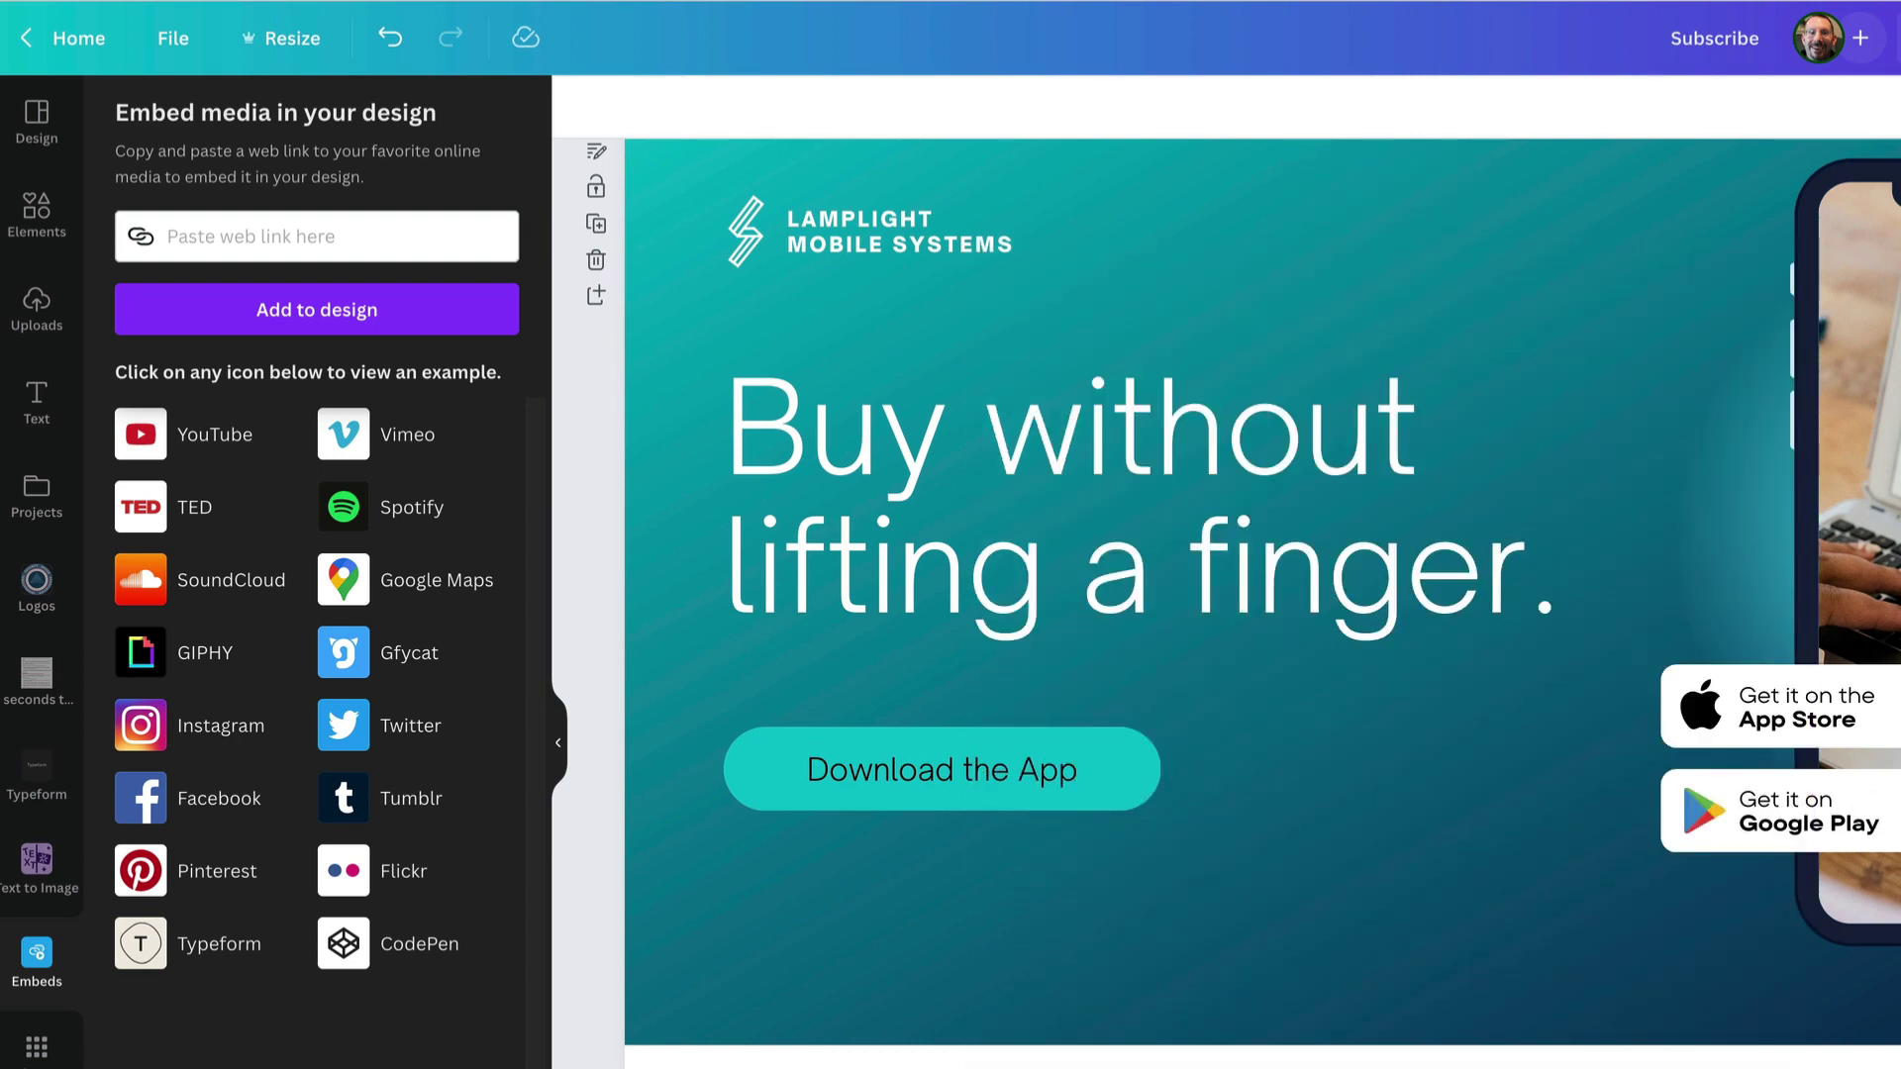
Step: Scroll down to the final Subscribe page of the website
{"action": "scroll", "coordinate": [1262, 603], "scroll_direction": "down", "scroll_amount": 10}
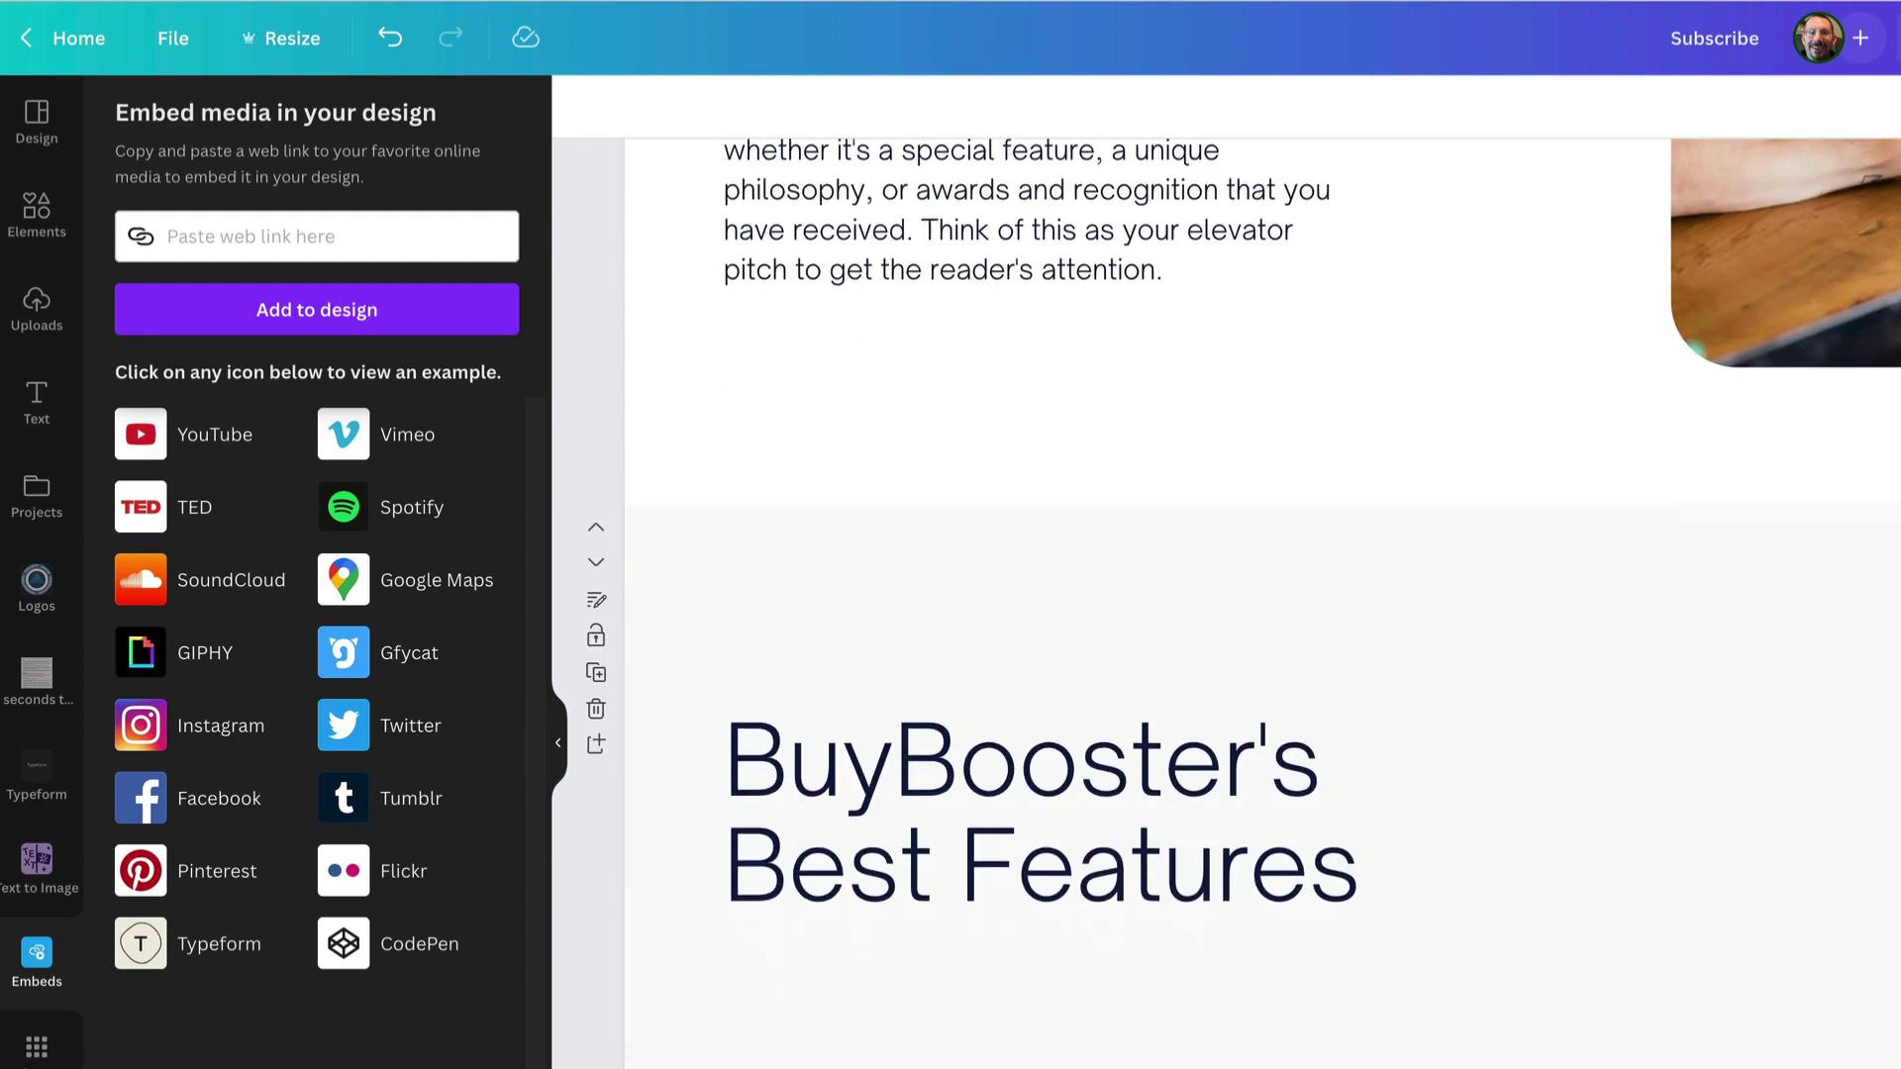
{"action": "scroll", "coordinate": [1262, 602], "scroll_direction": "down", "scroll_amount": 10}
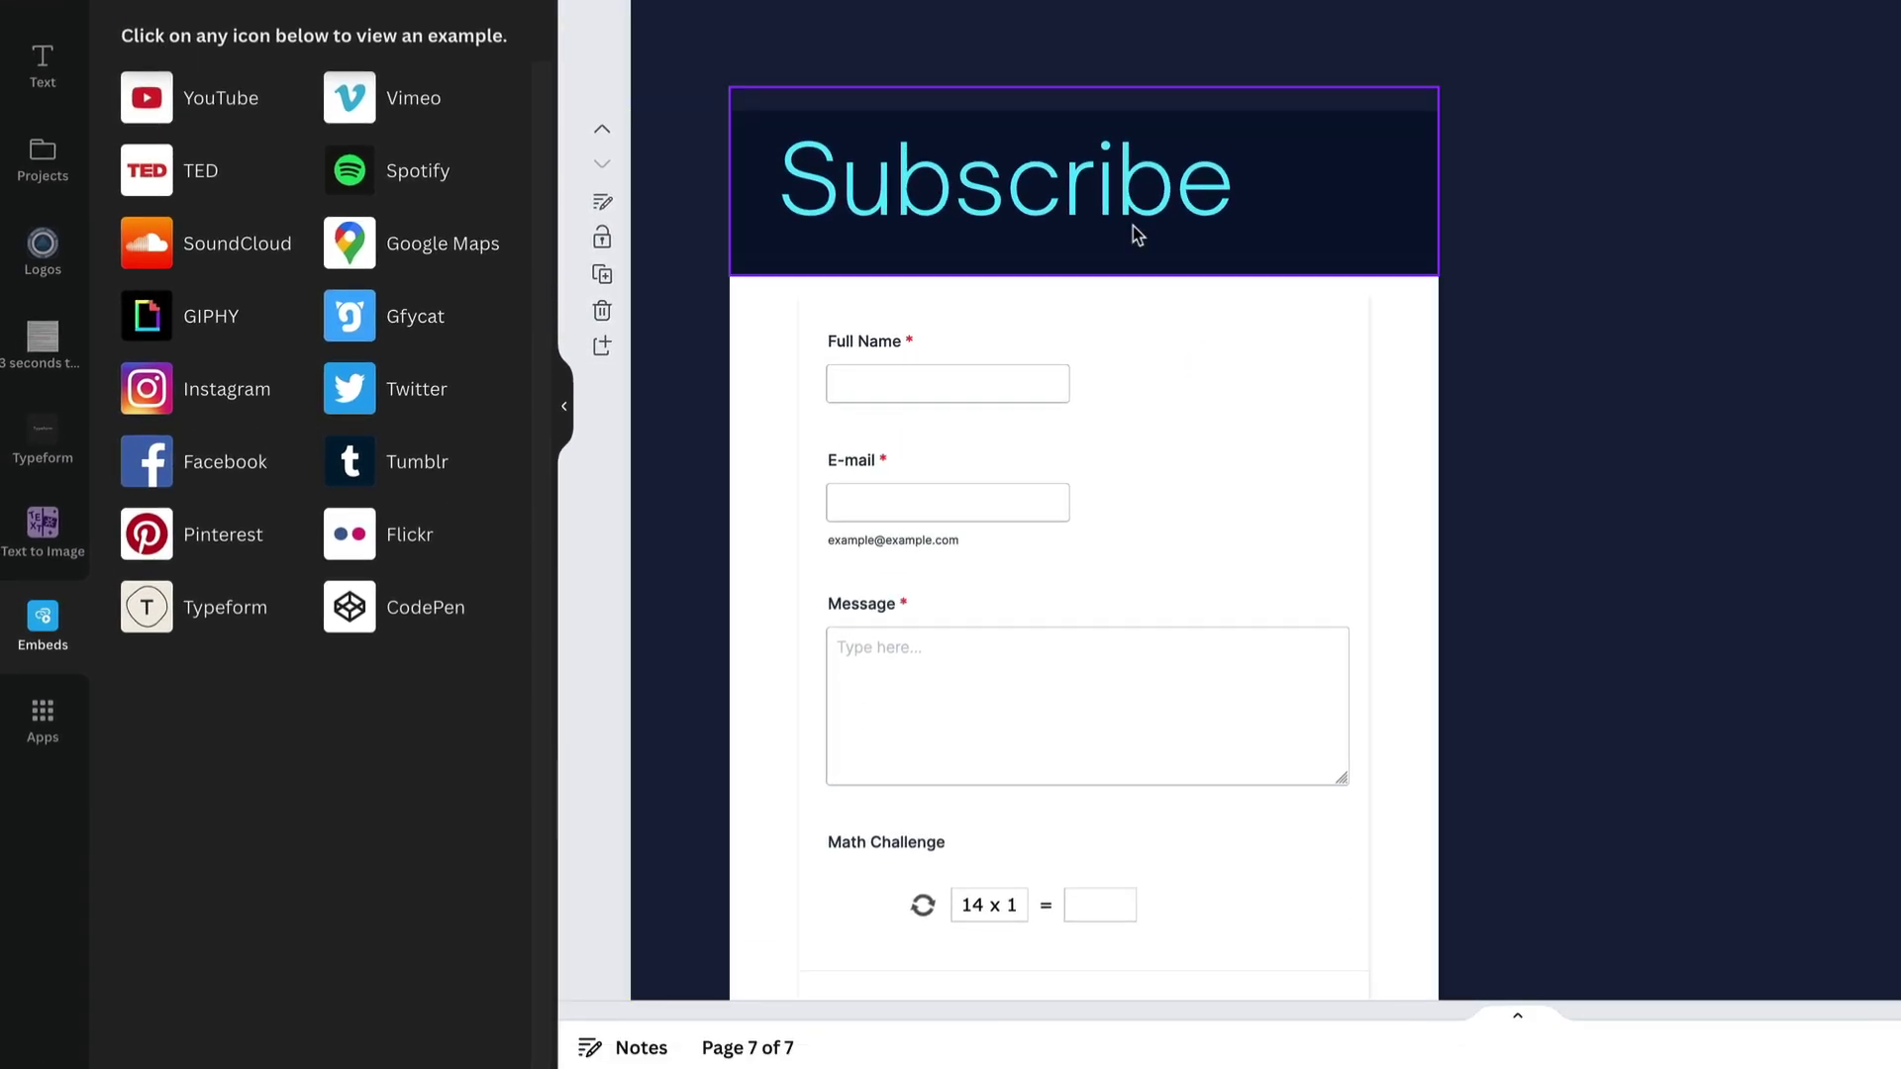
{"action": "scroll", "coordinate": [1188, 297], "scroll_direction": "down", "scroll_amount": 1}
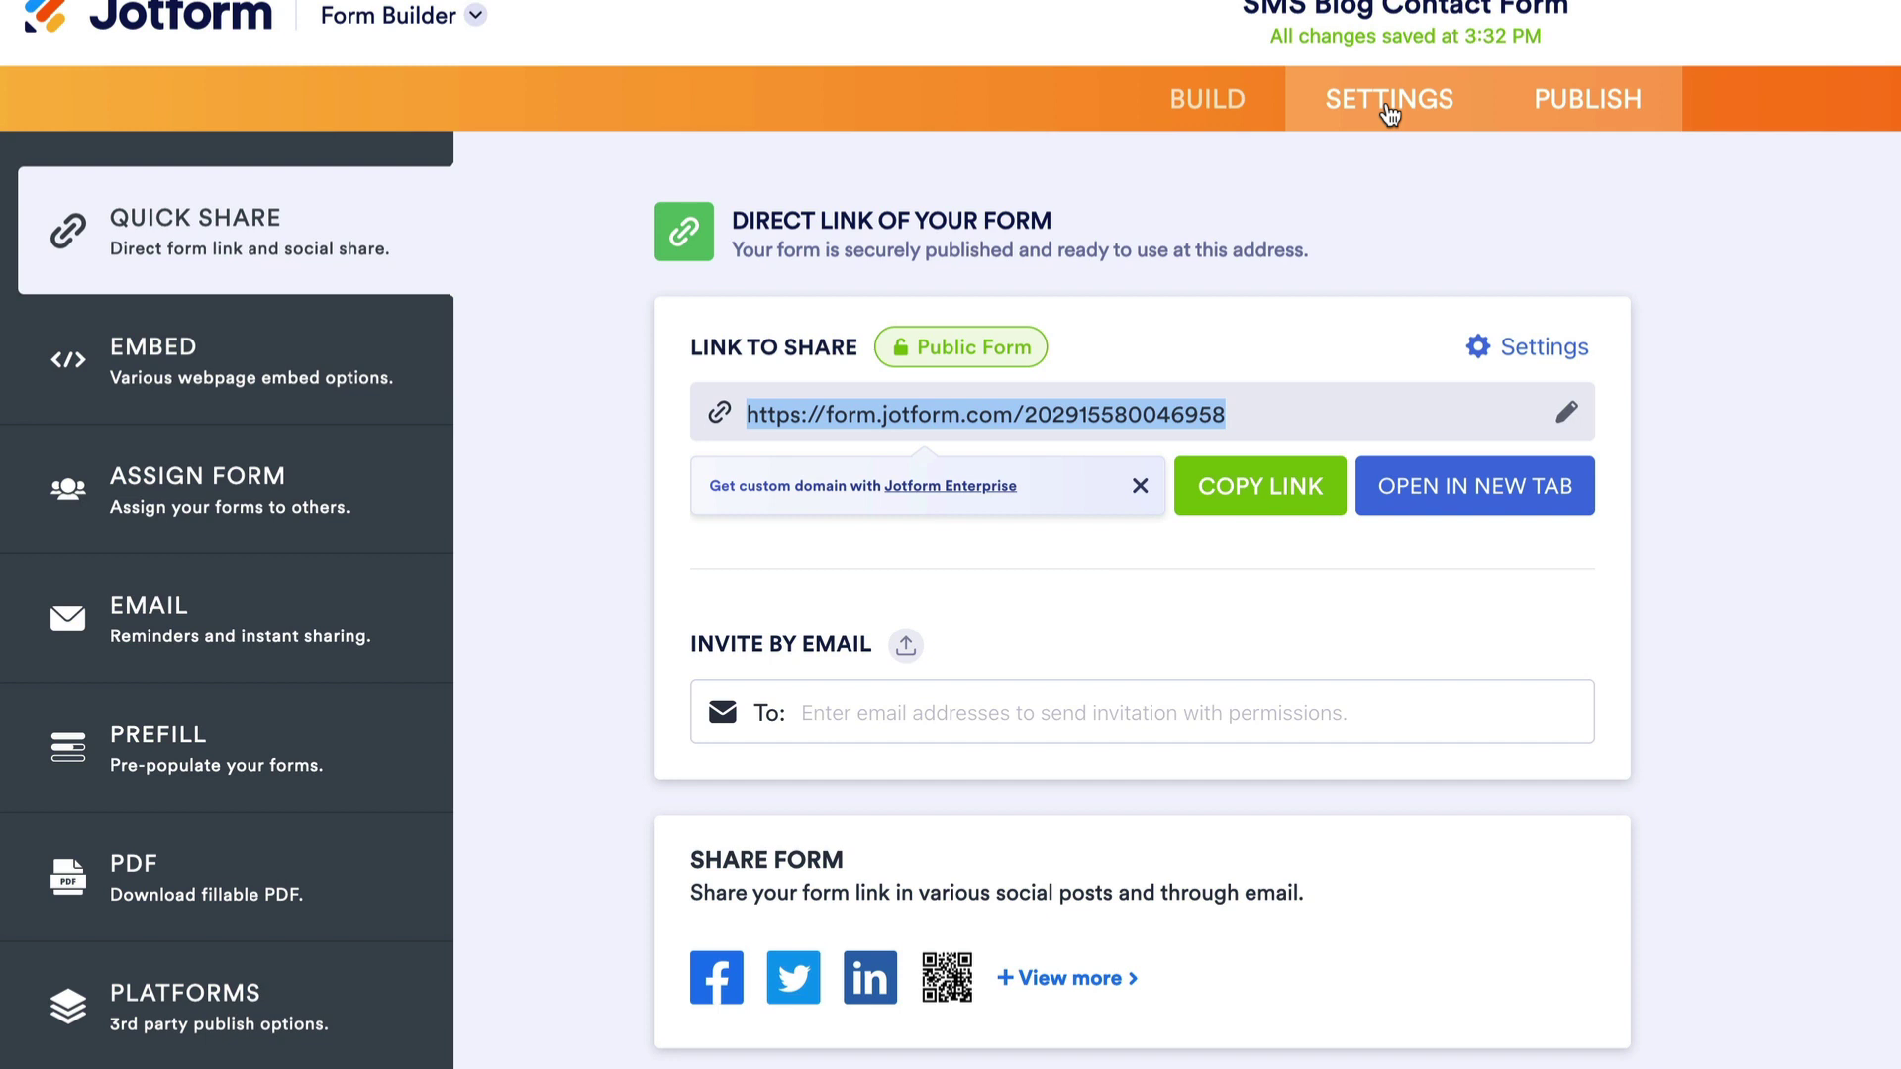
Step: Review the form's Emails settings and the Thank You Page's external redirect URL
{"action": "left_click", "coordinate": [1389, 114]}
{"action": "left_click", "coordinate": [300, 390]}
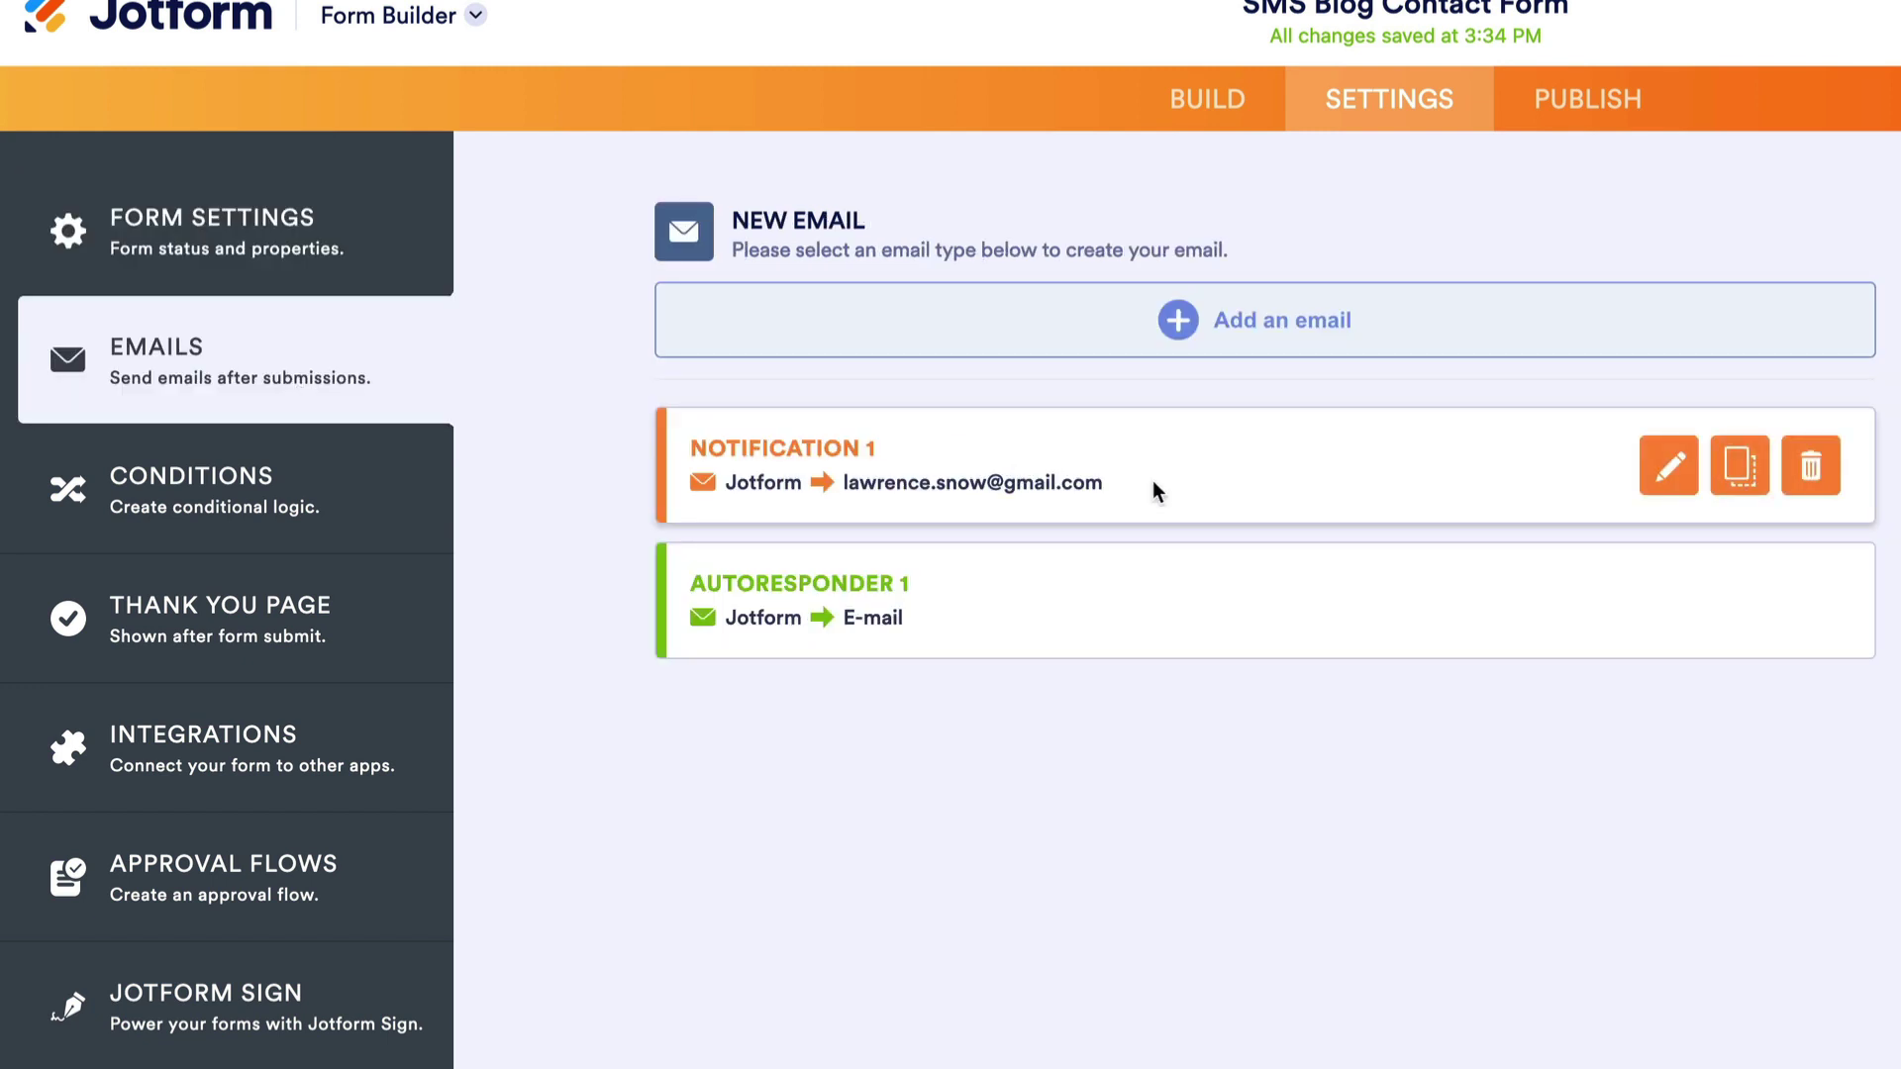
{"action": "mouse_move", "coordinate": [1056, 592]}
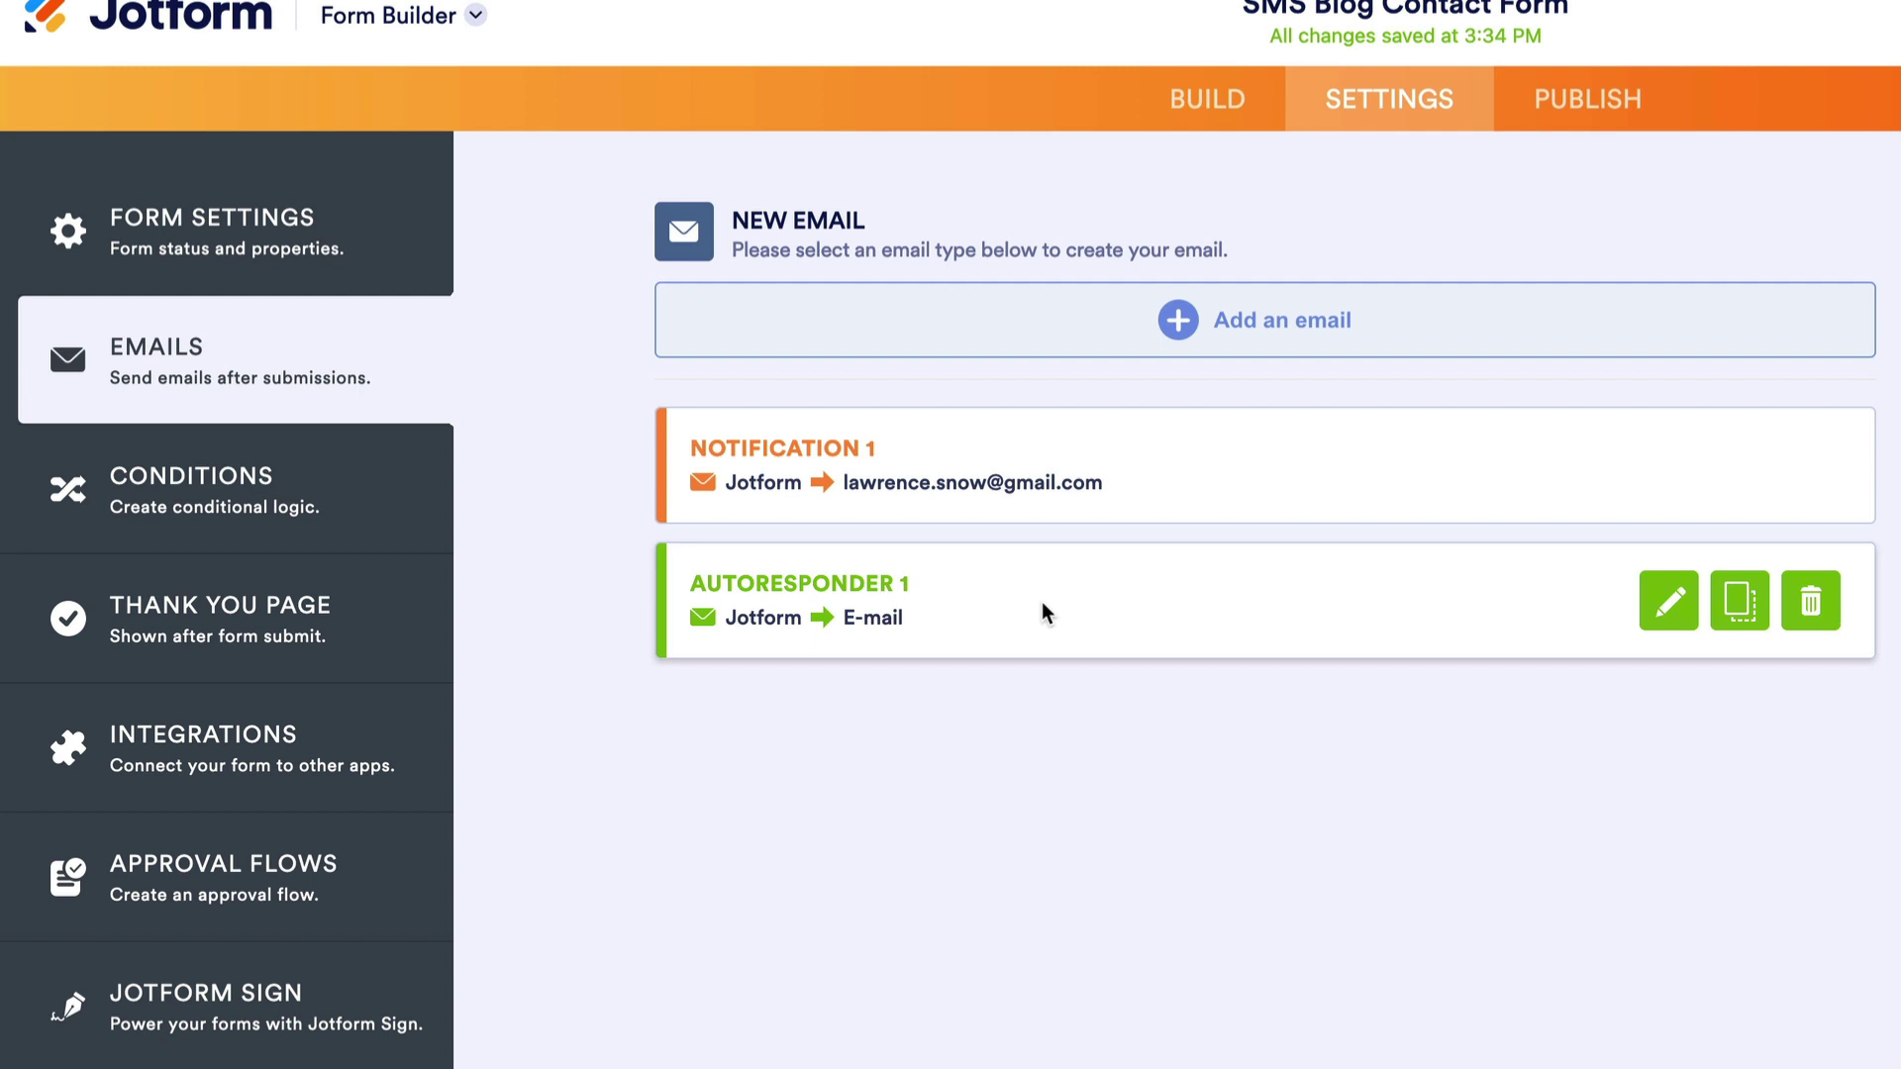
{"action": "left_click", "coordinate": [180, 616]}
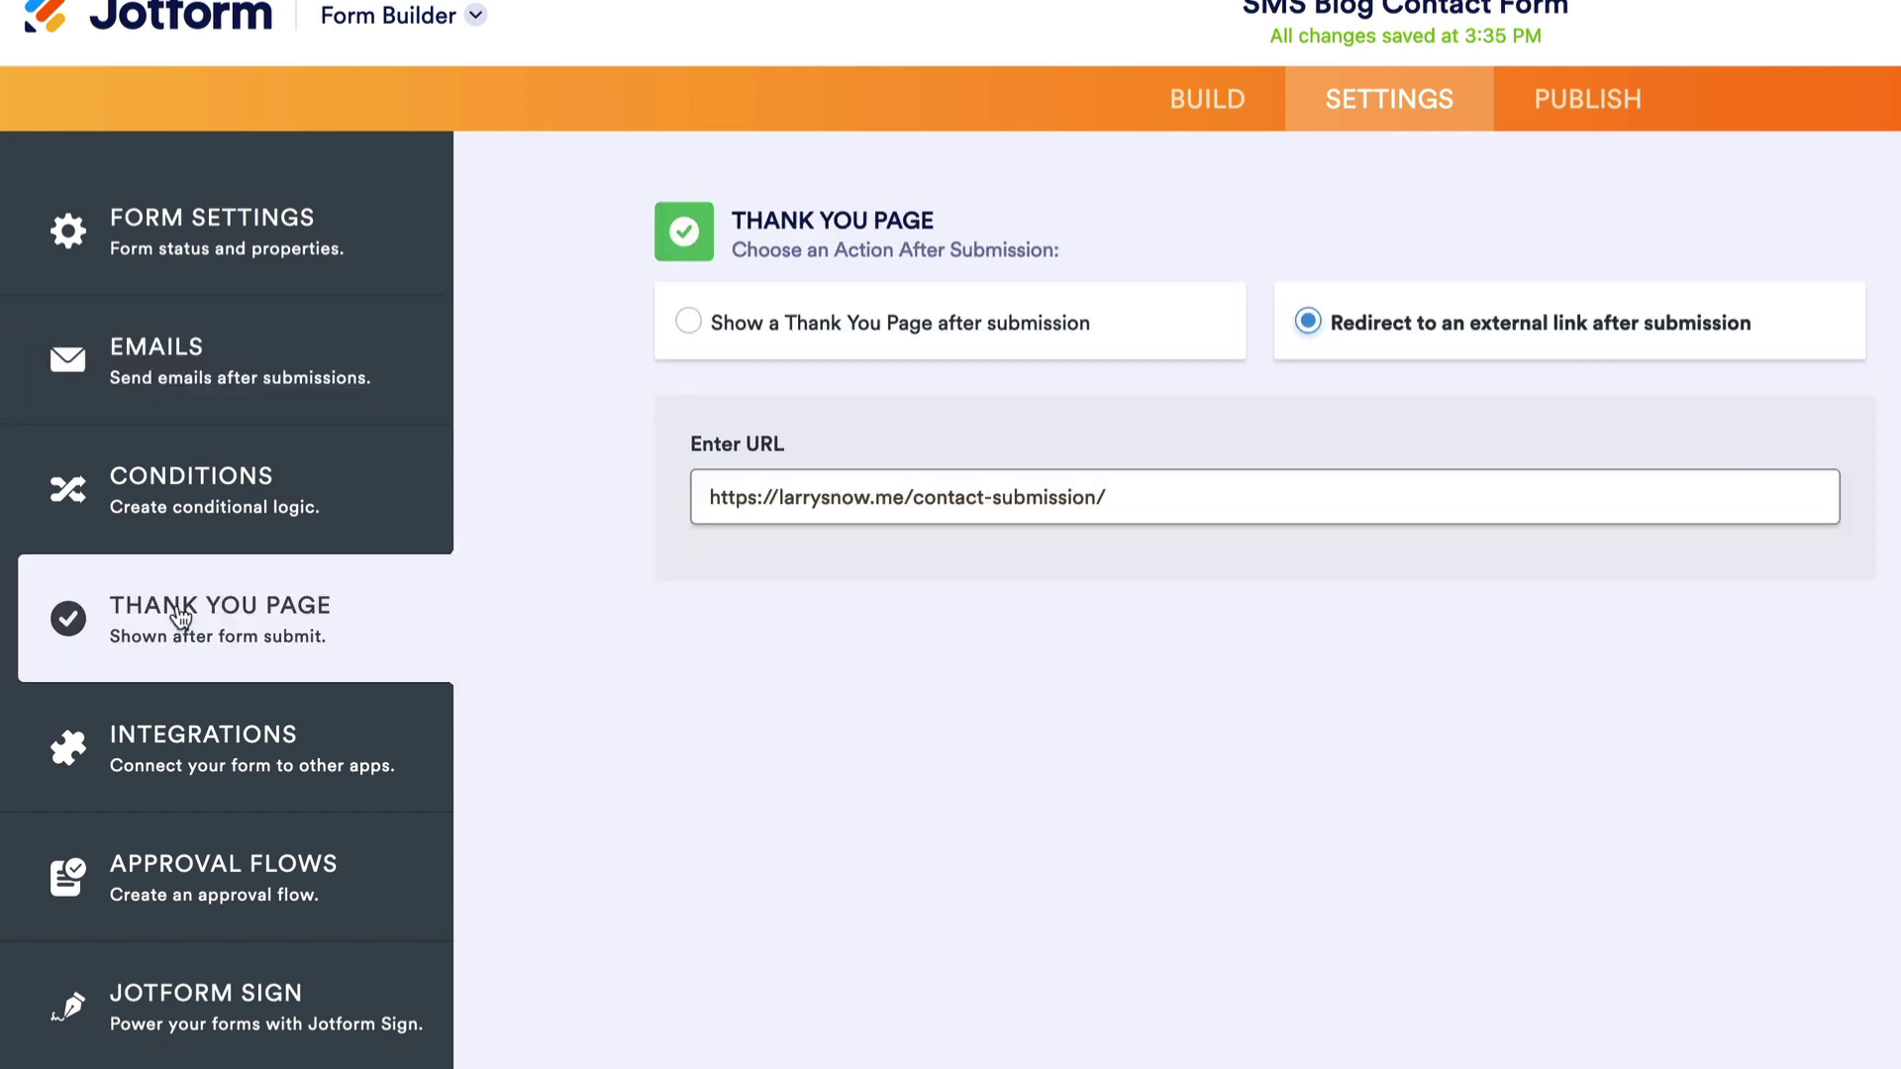
{"action": "left_click", "coordinate": [1030, 492]}
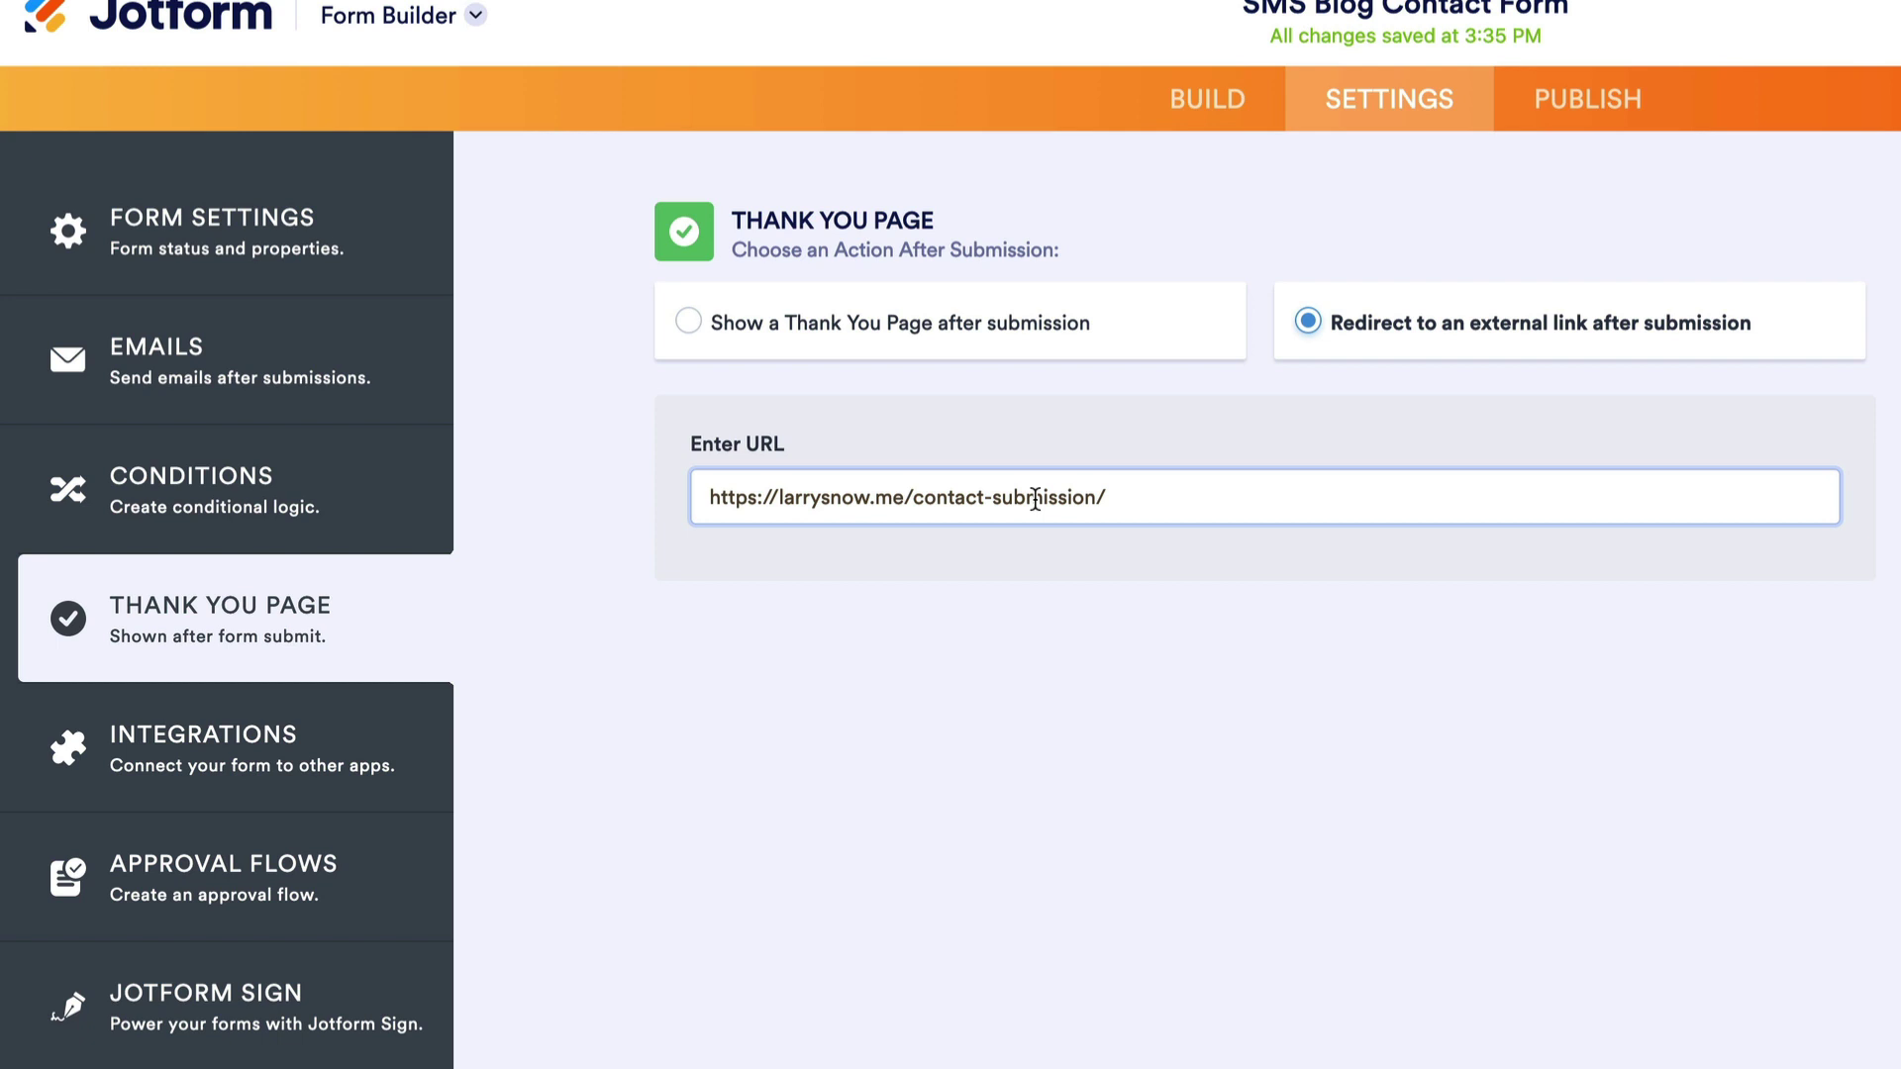
Step: Keep the redirect URL, then find Mailchimp by searching integrations for 'mailch'
{"action": "left_click", "coordinate": [1007, 659]}
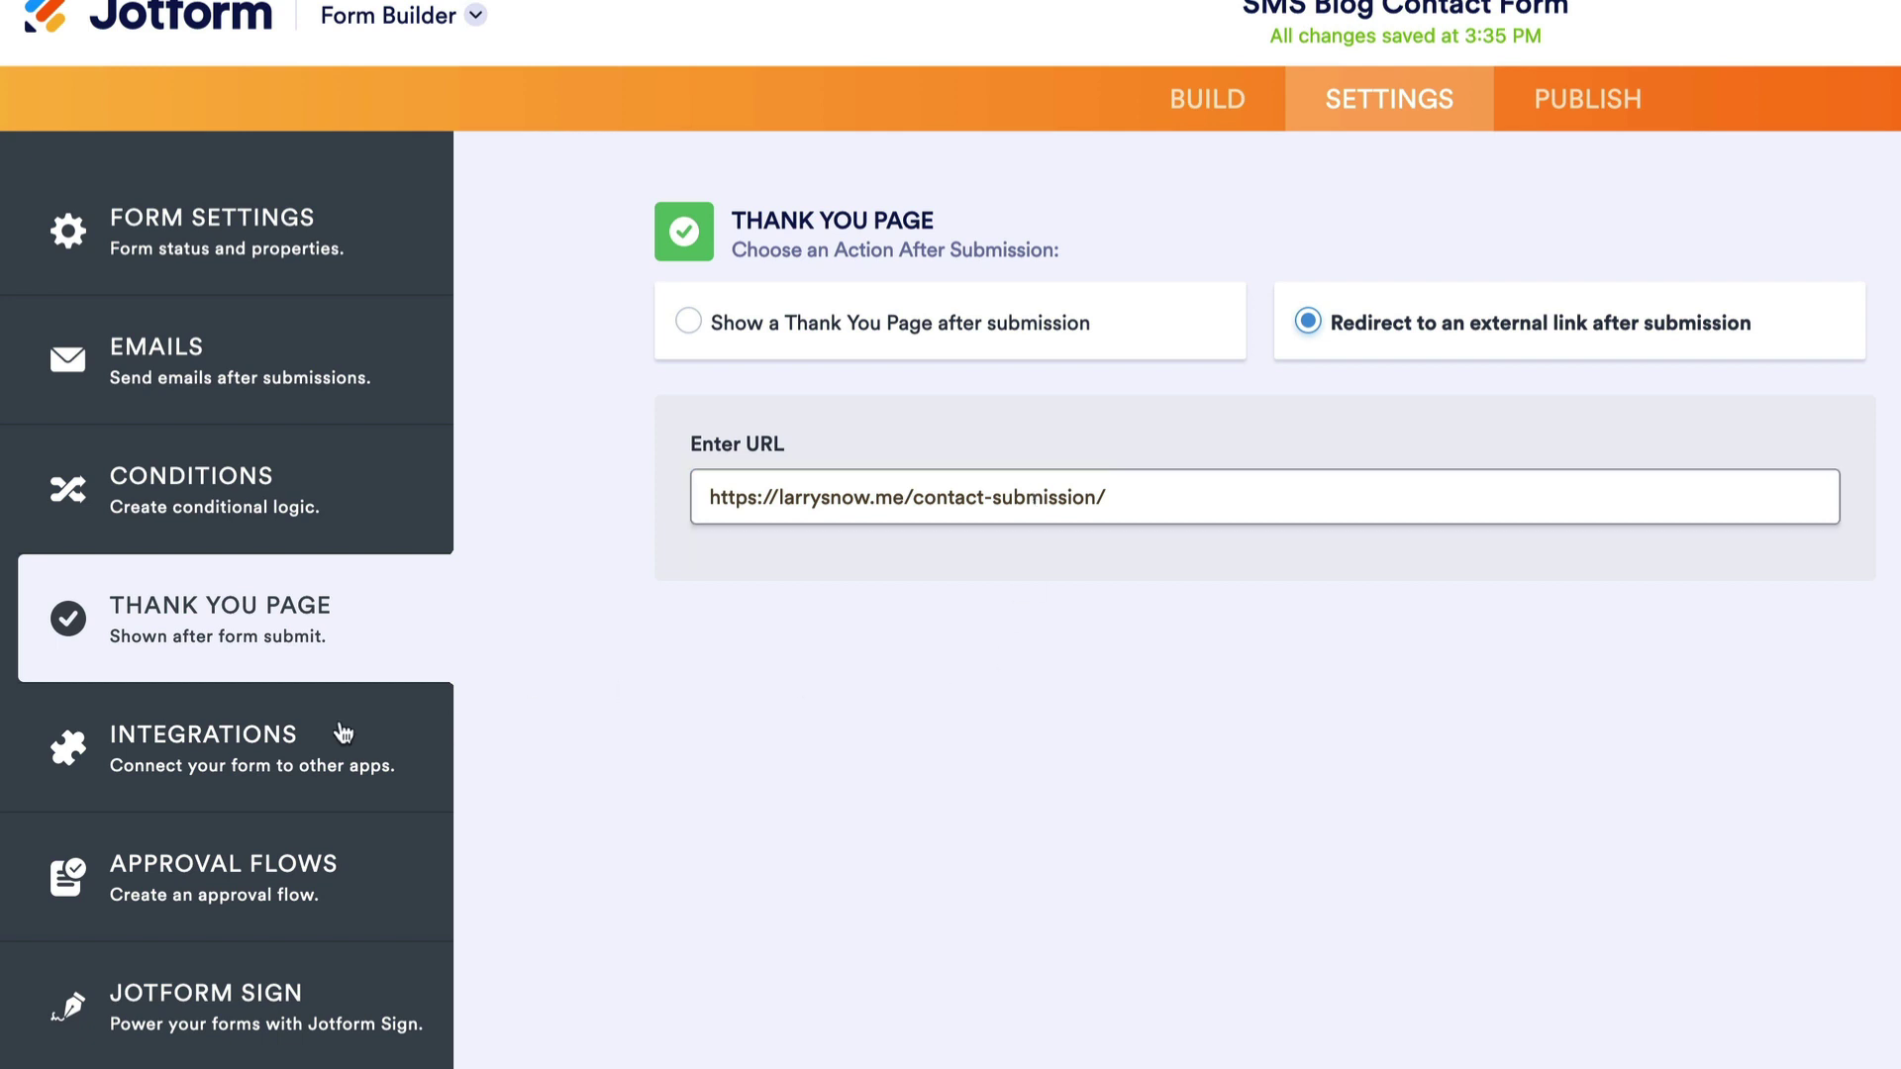
{"action": "left_click", "coordinate": [302, 738]}
{"action": "left_click", "coordinate": [1298, 310]}
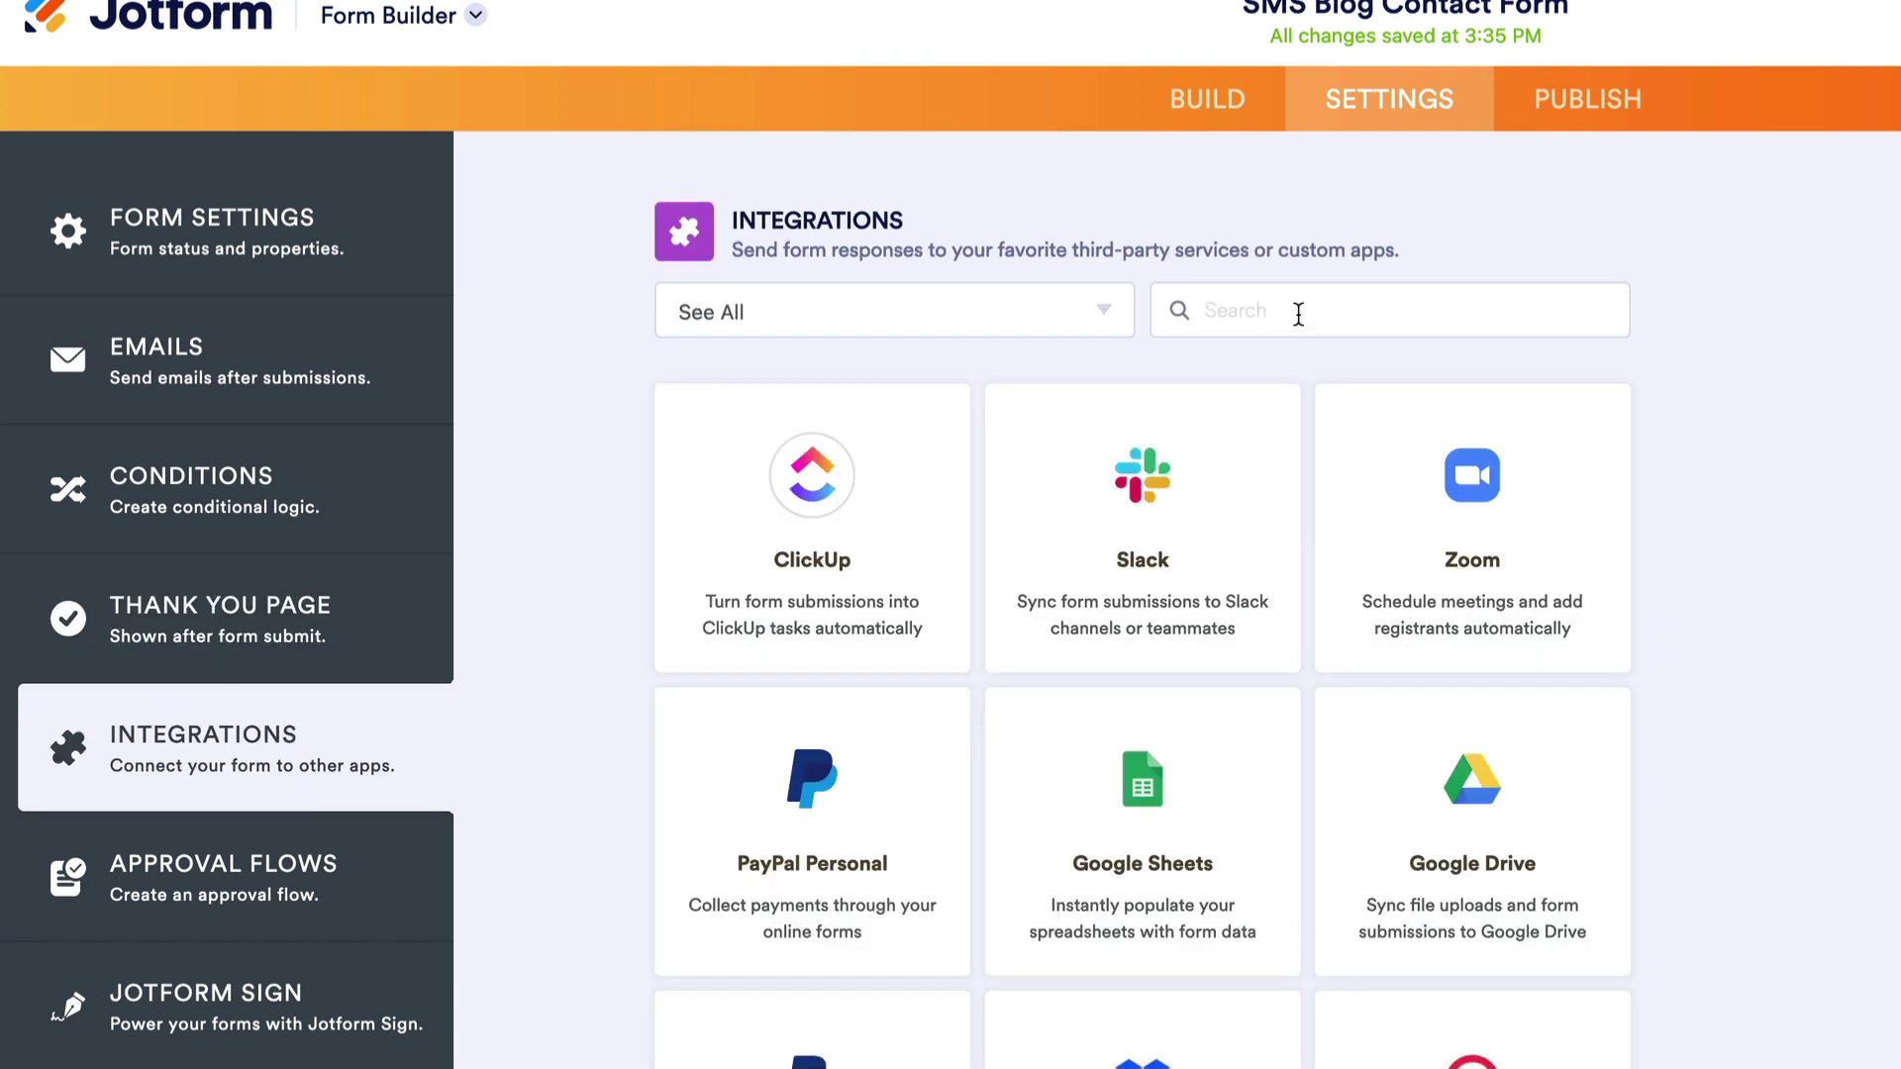
{"action": "type", "text": "mailch"}
{"action": "left_click", "coordinate": [785, 445]}
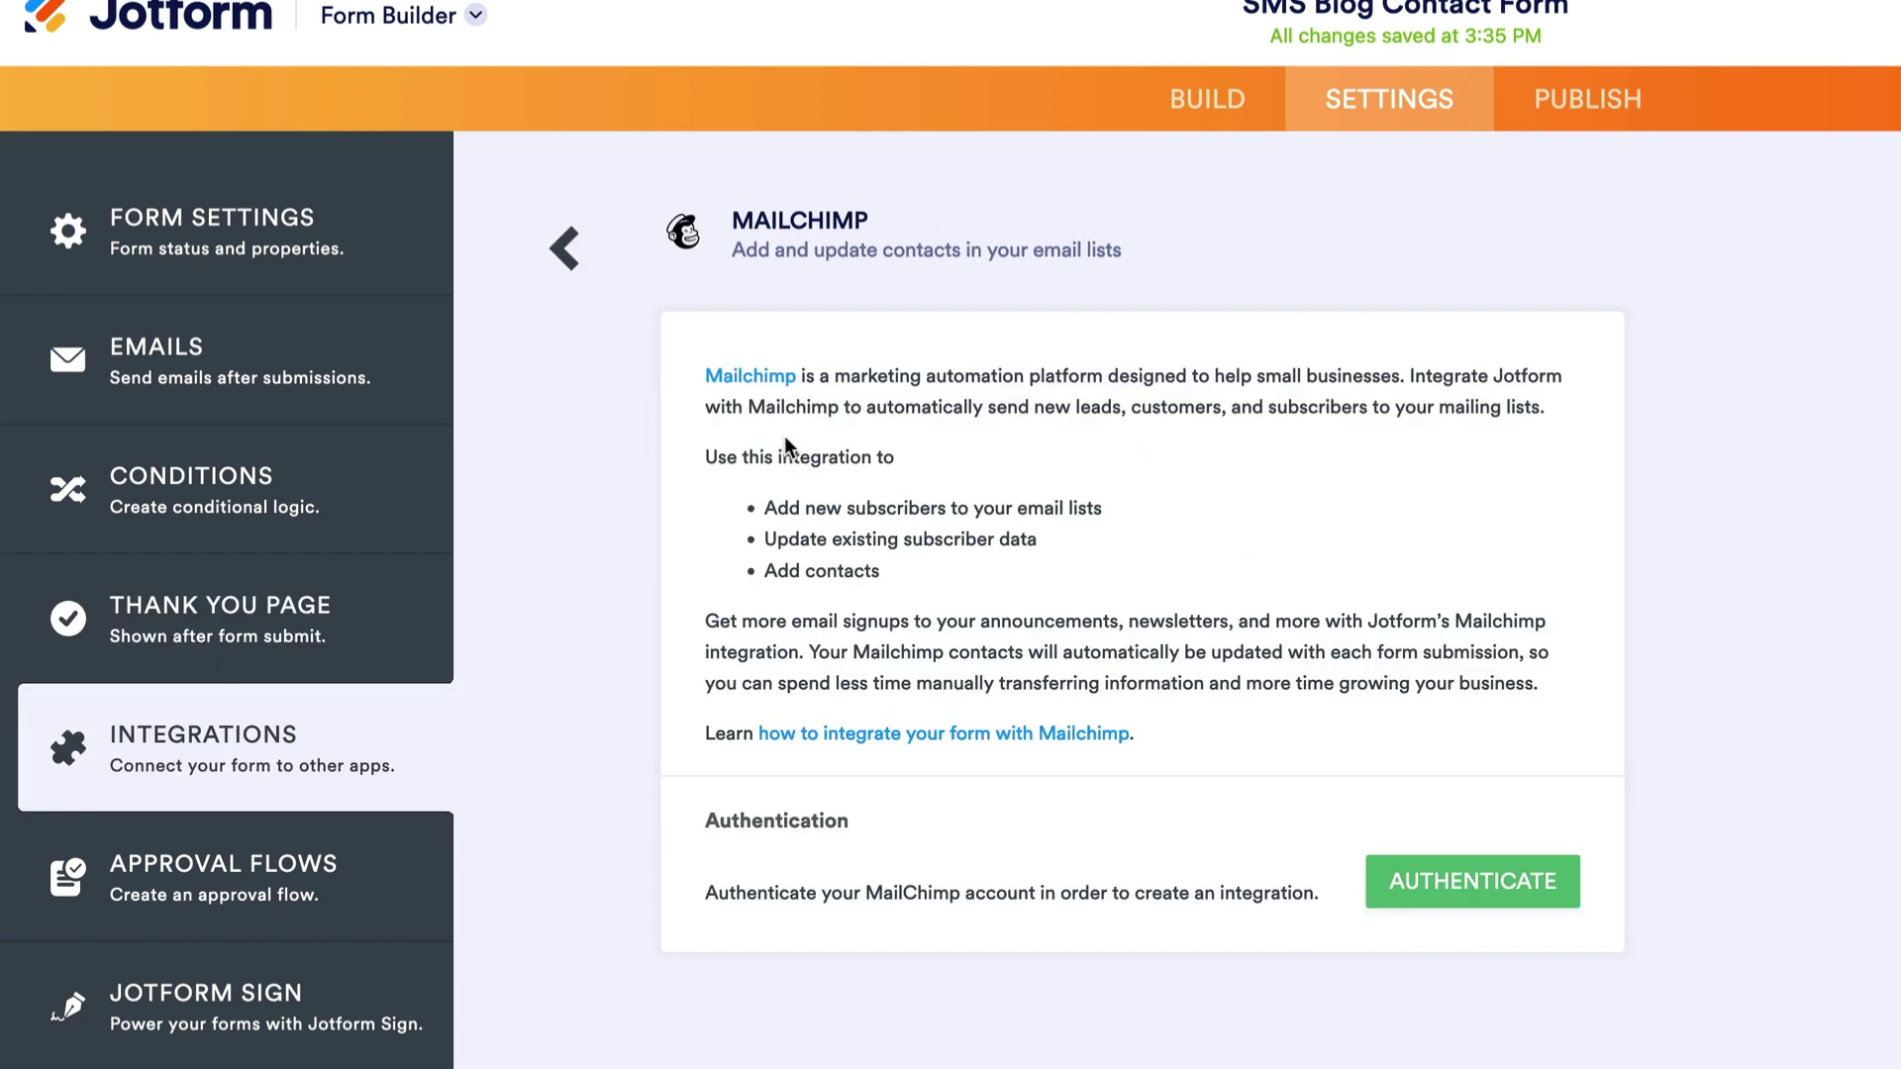
Step: Authenticate Mailchimp, send contacts to the Strategic Marketing Solutions list, and tag them Contact
{"action": "left_click", "coordinate": [1510, 899]}
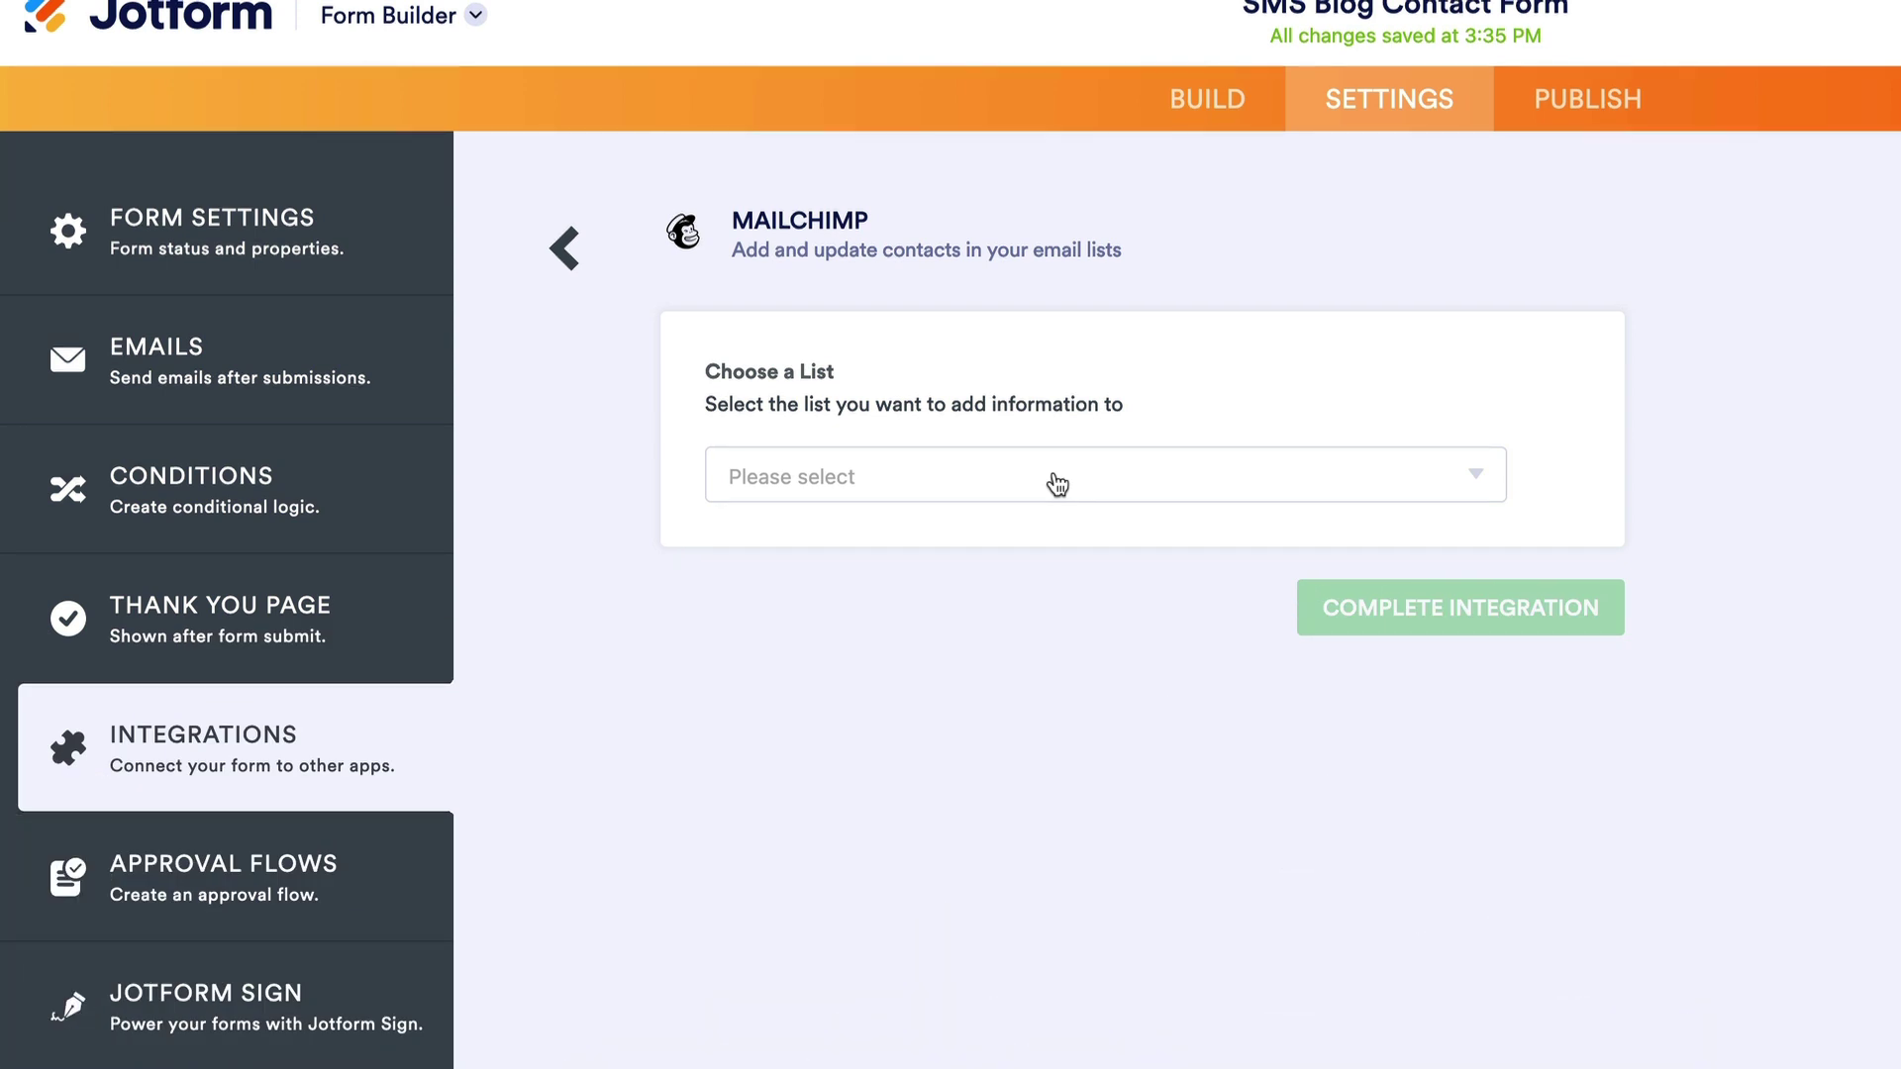
{"action": "left_click", "coordinate": [1057, 483]}
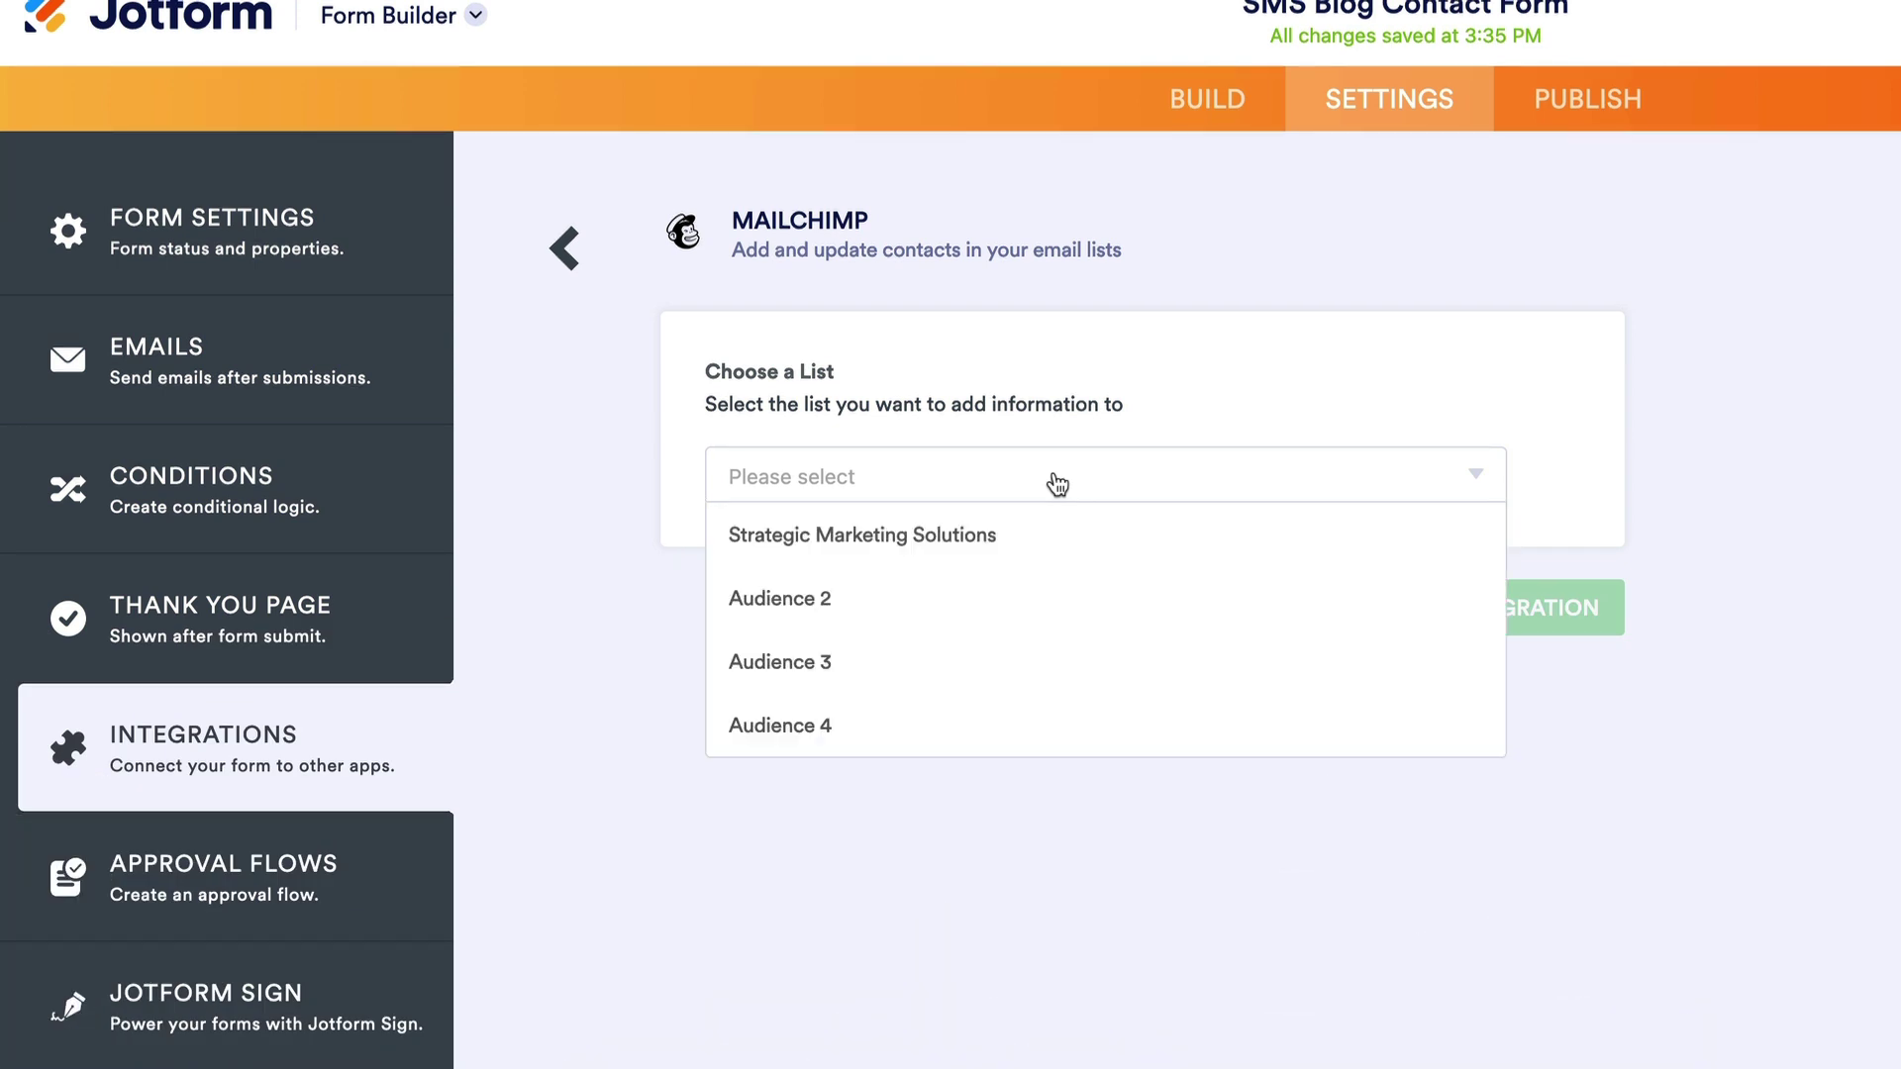
{"action": "left_click", "coordinate": [965, 538]}
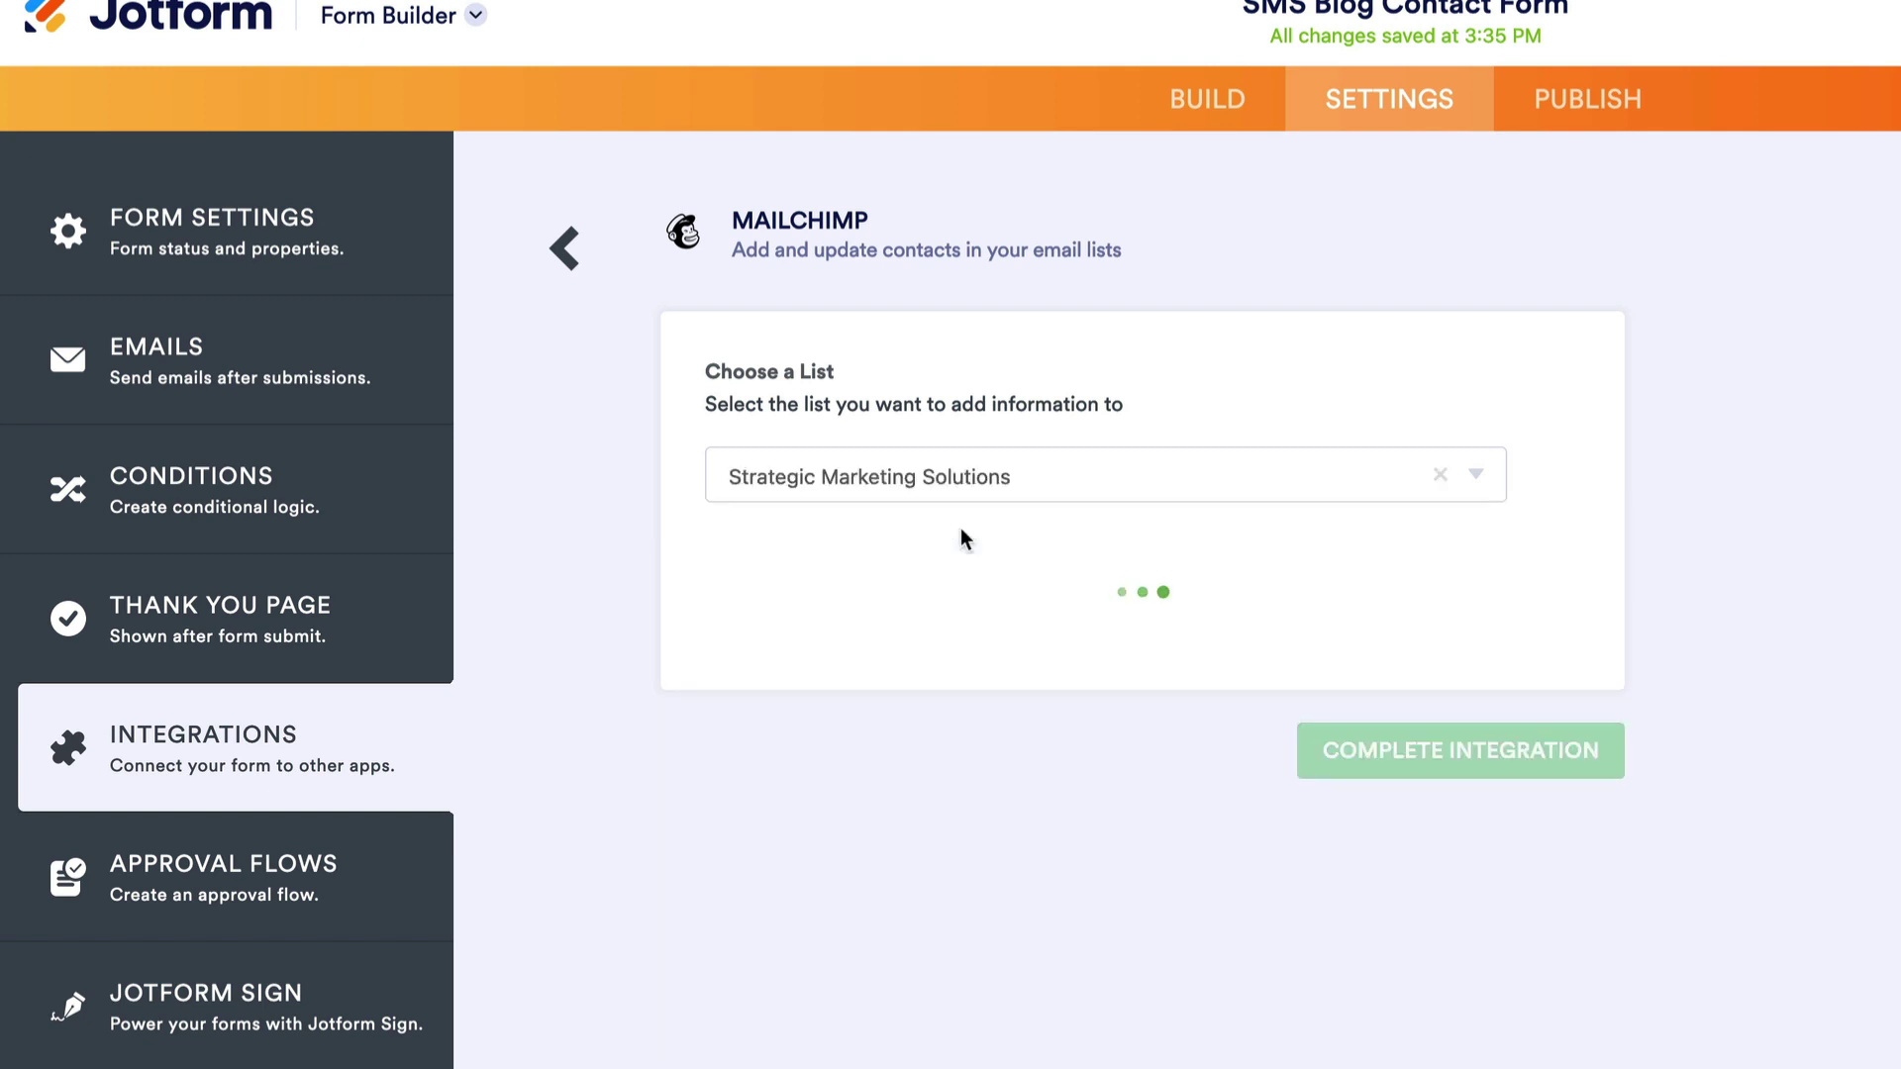
{"action": "scroll", "coordinate": [1358, 820], "scroll_direction": "down", "scroll_amount": 1}
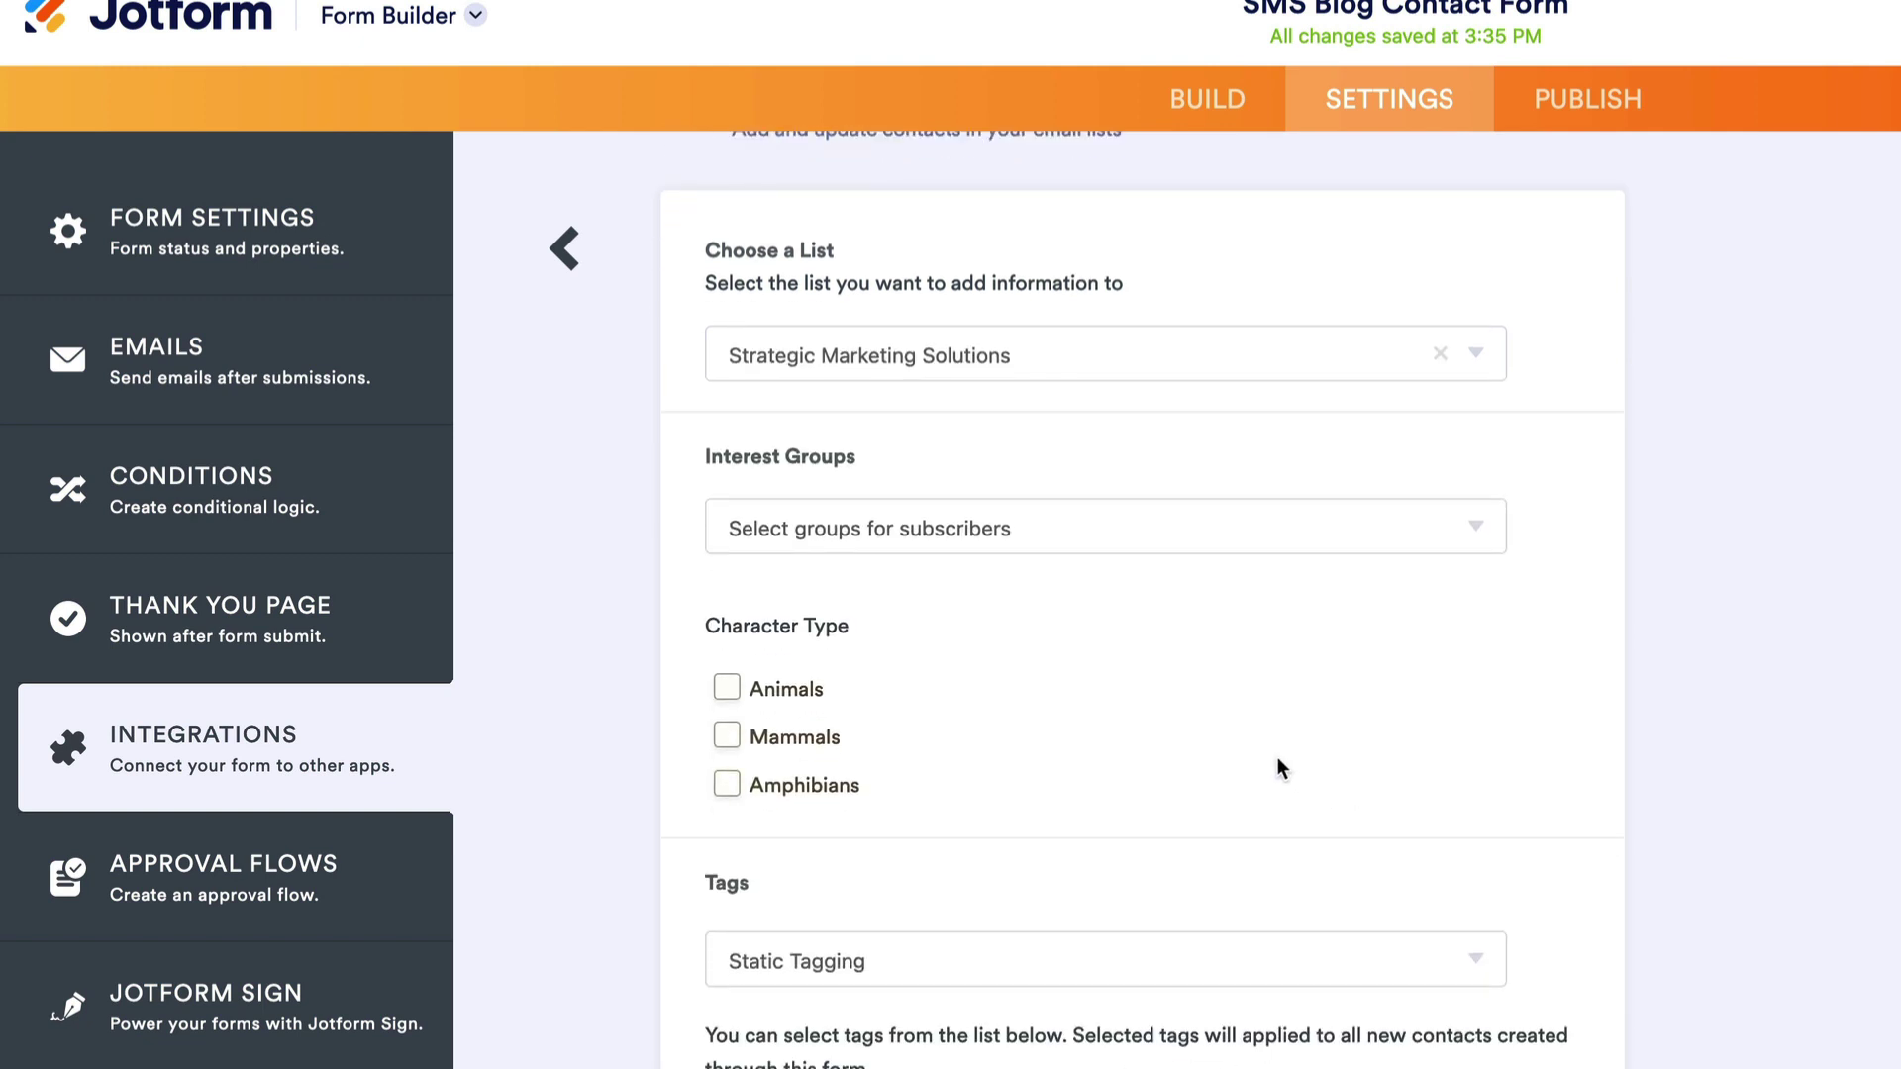
{"action": "scroll", "coordinate": [1277, 768], "scroll_direction": "down", "scroll_amount": 3}
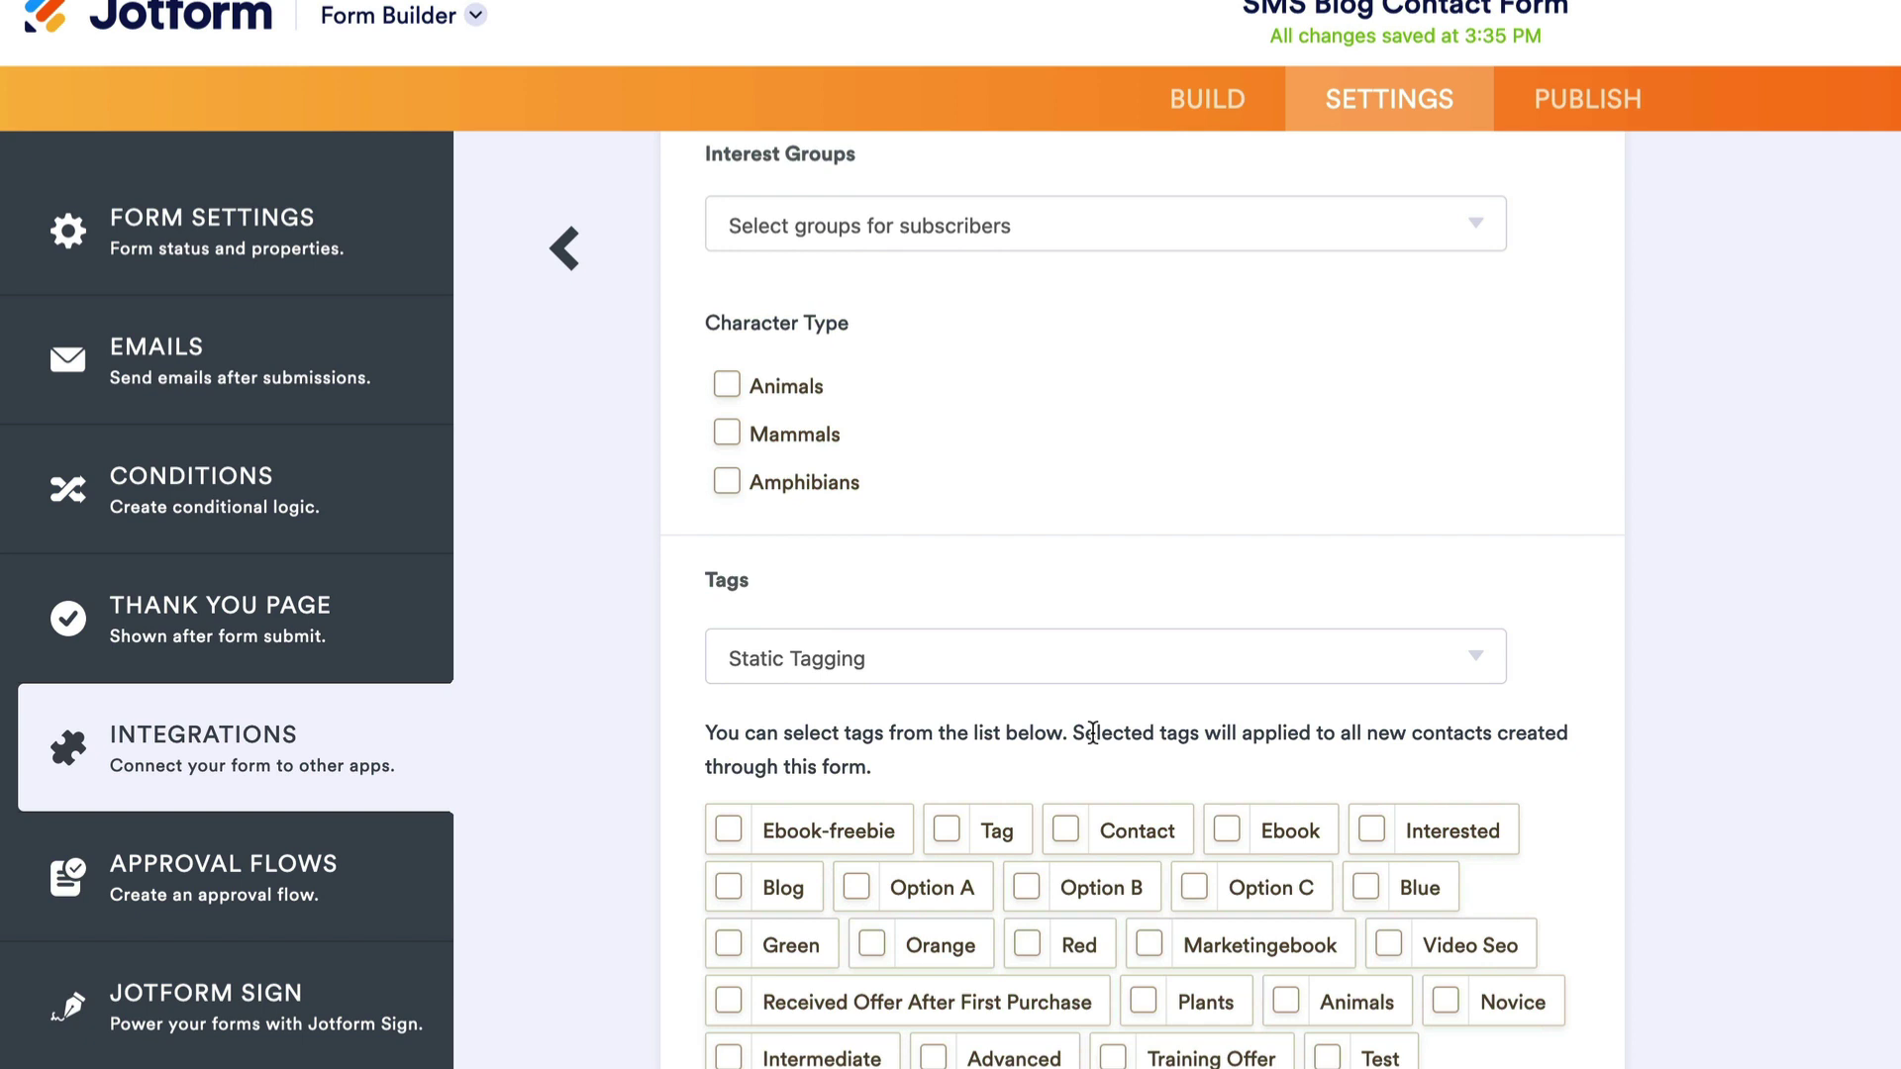
{"action": "left_click", "coordinate": [1067, 833]}
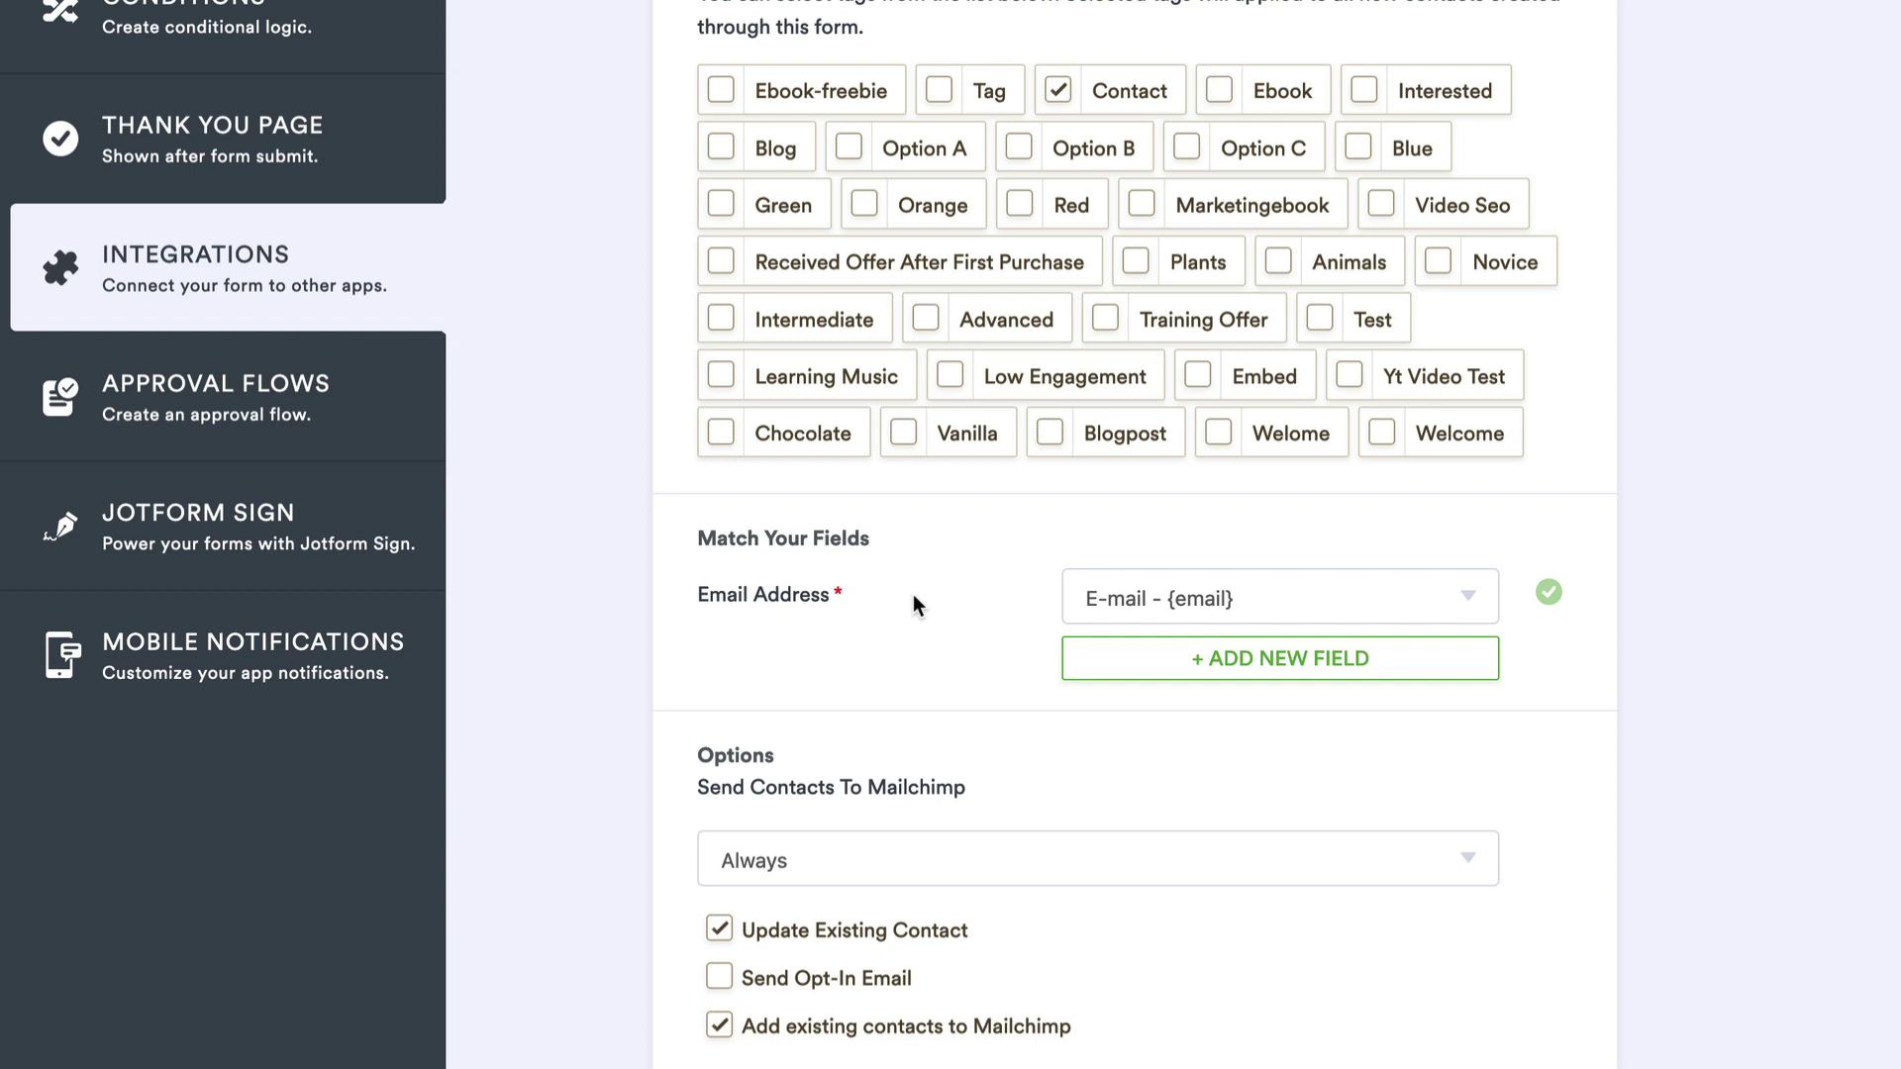
Step: Add a field mapping linking Mailchimp's Full Name to the form's fullName field
{"action": "left_click", "coordinate": [1081, 659]}
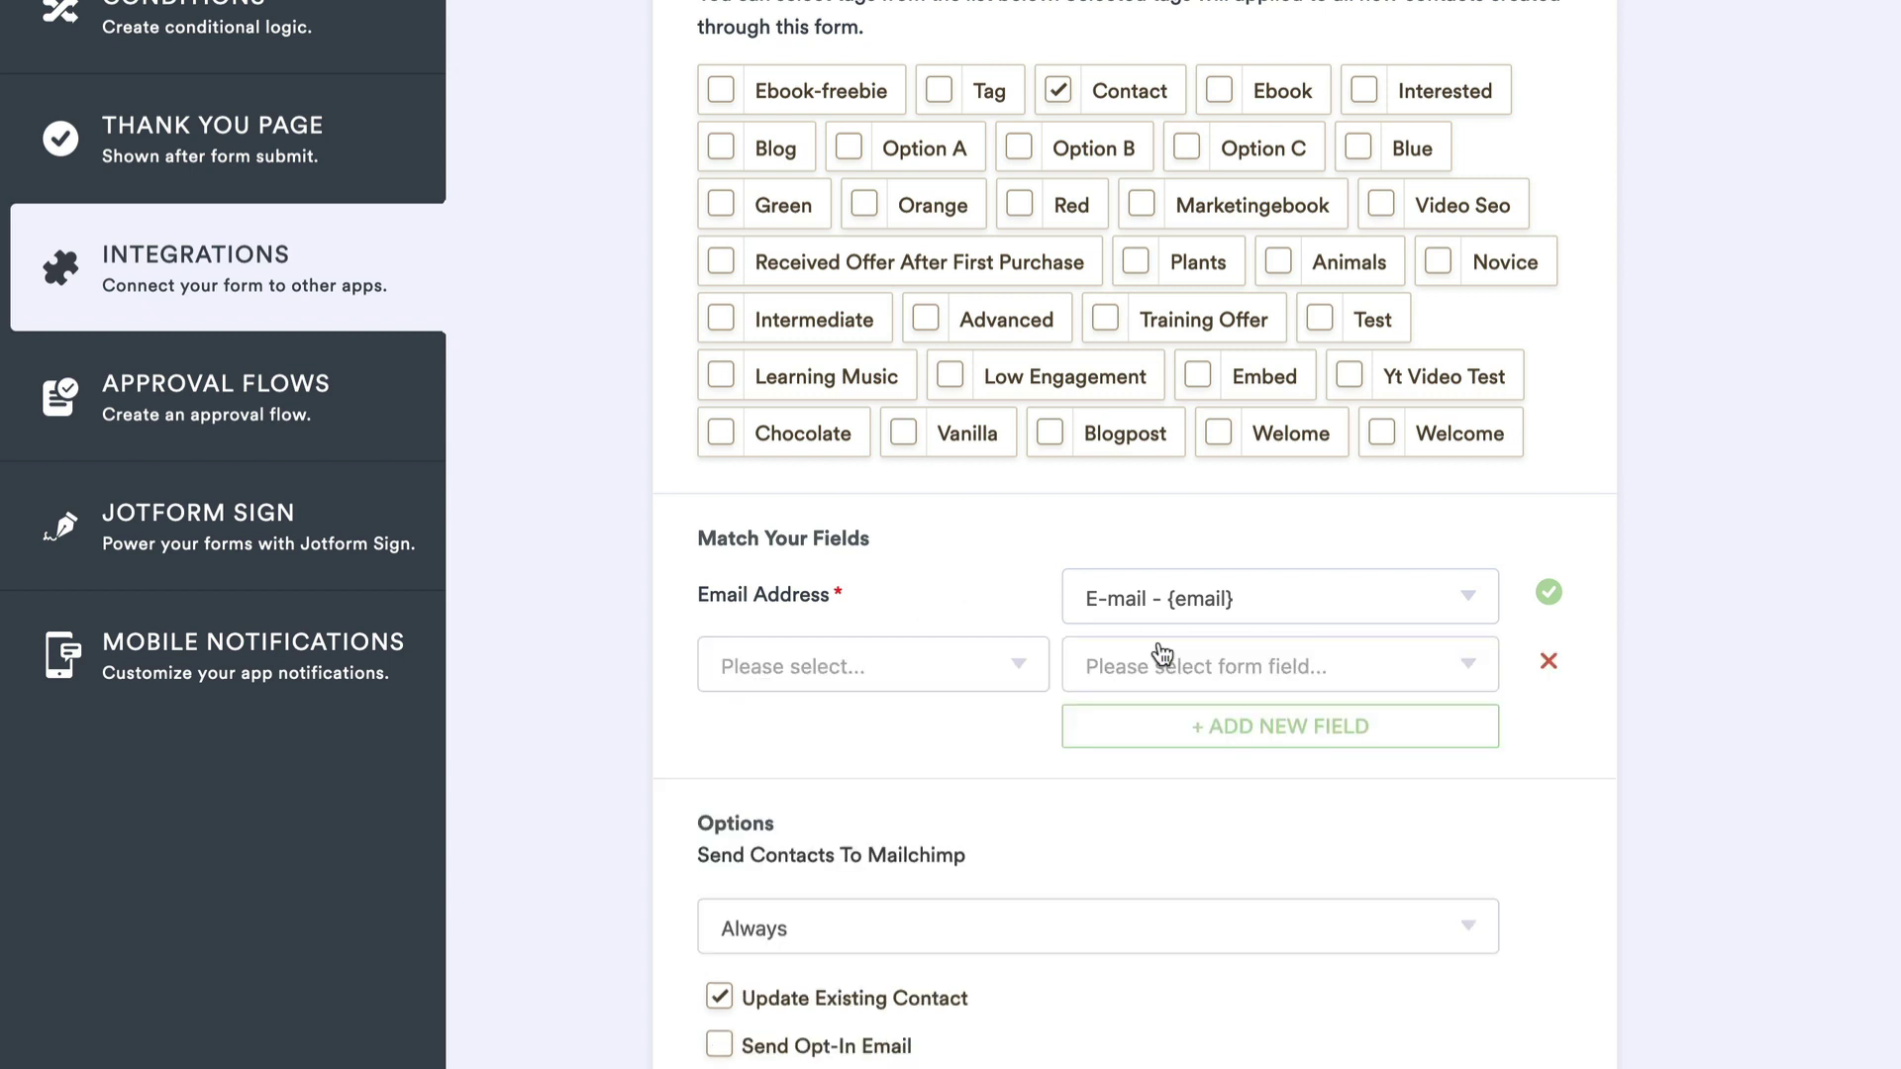
{"action": "left_click", "coordinate": [1023, 670]}
{"action": "left_click", "coordinate": [840, 436]}
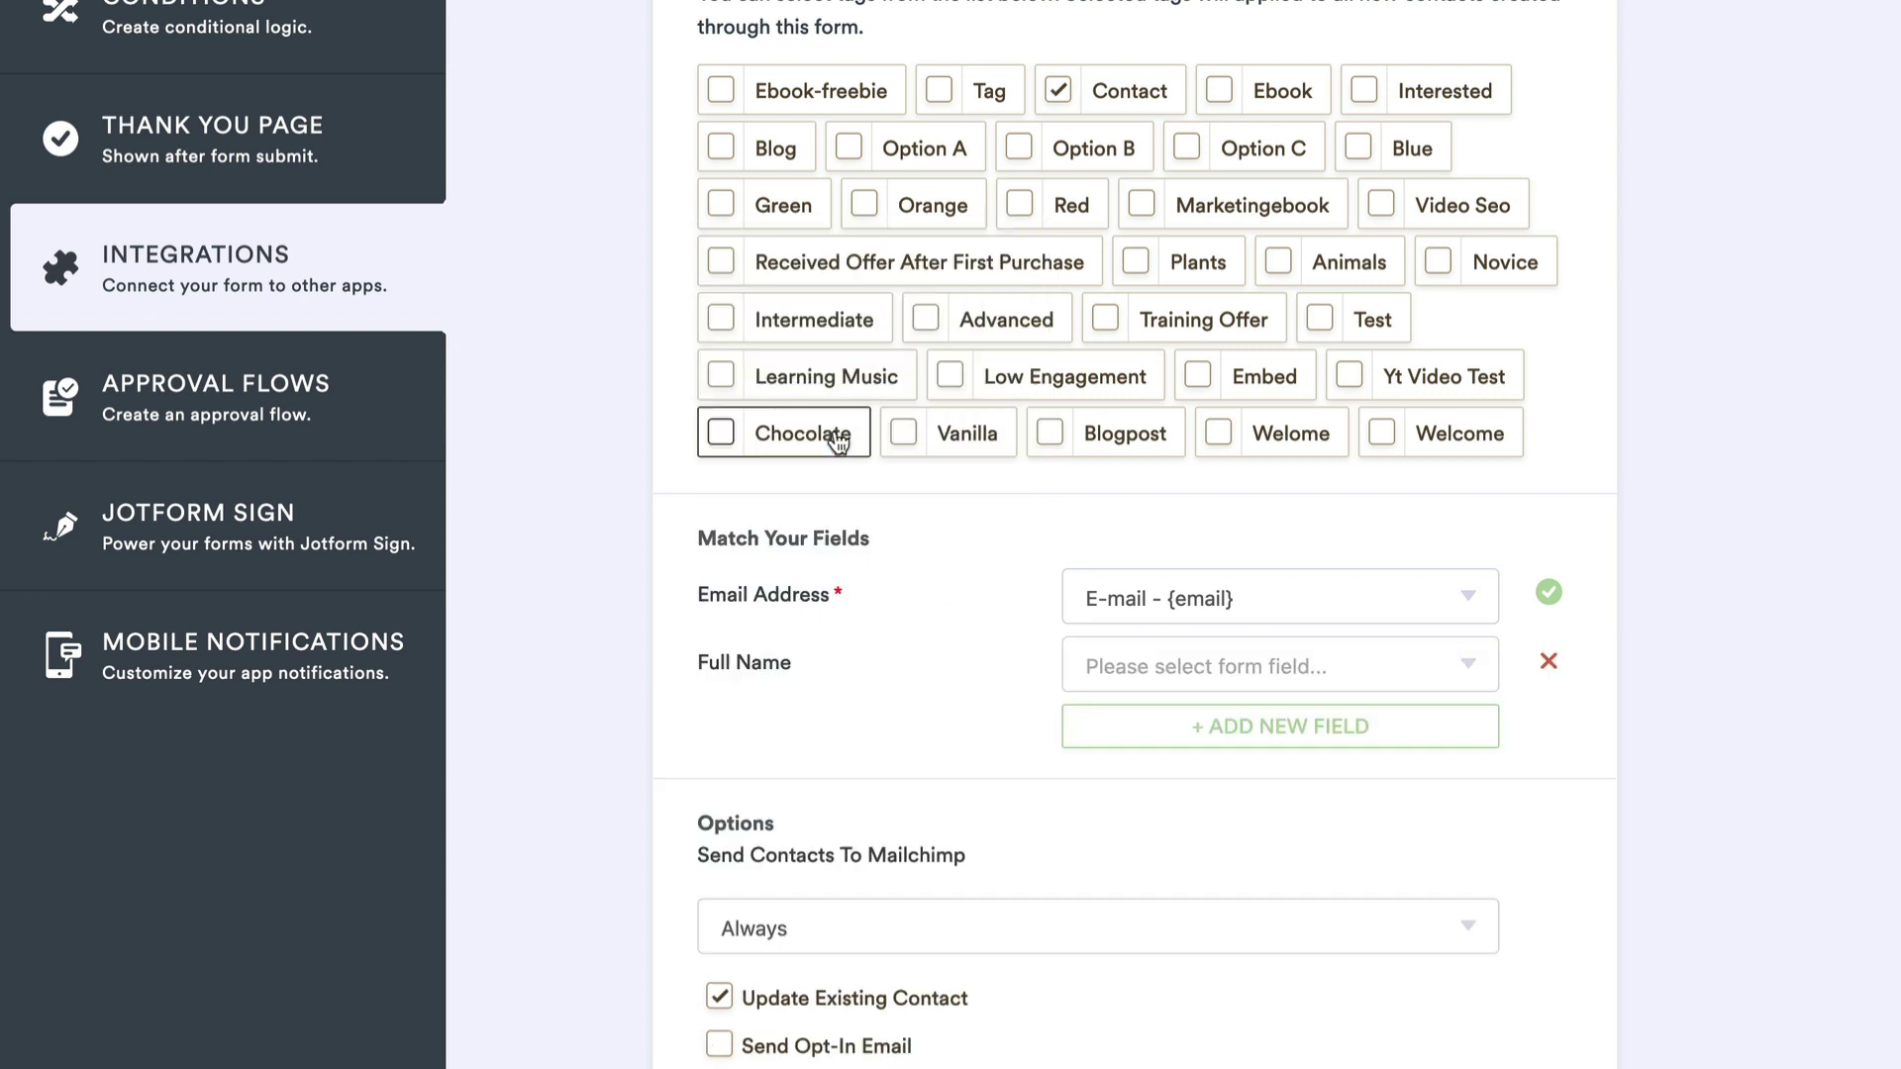
{"action": "left_click", "coordinate": [1239, 666]}
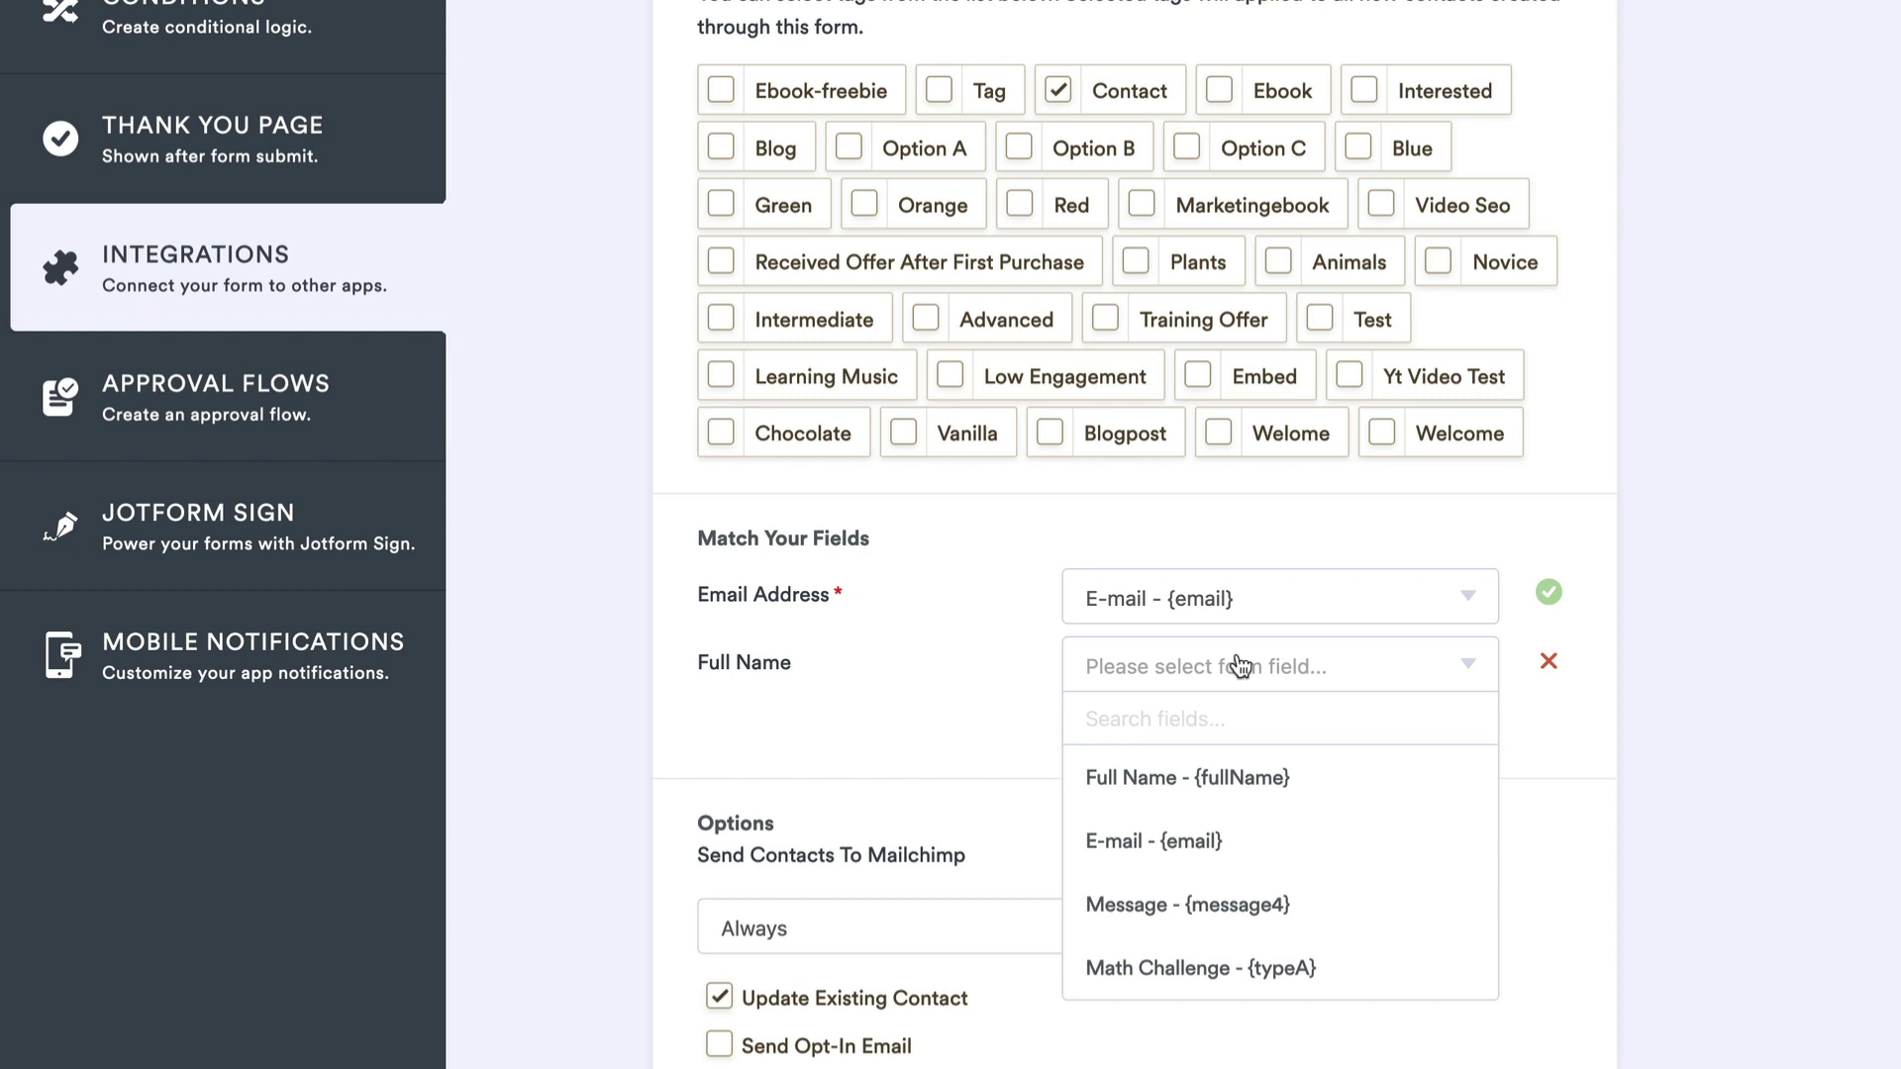
{"action": "left_click", "coordinate": [1218, 781]}
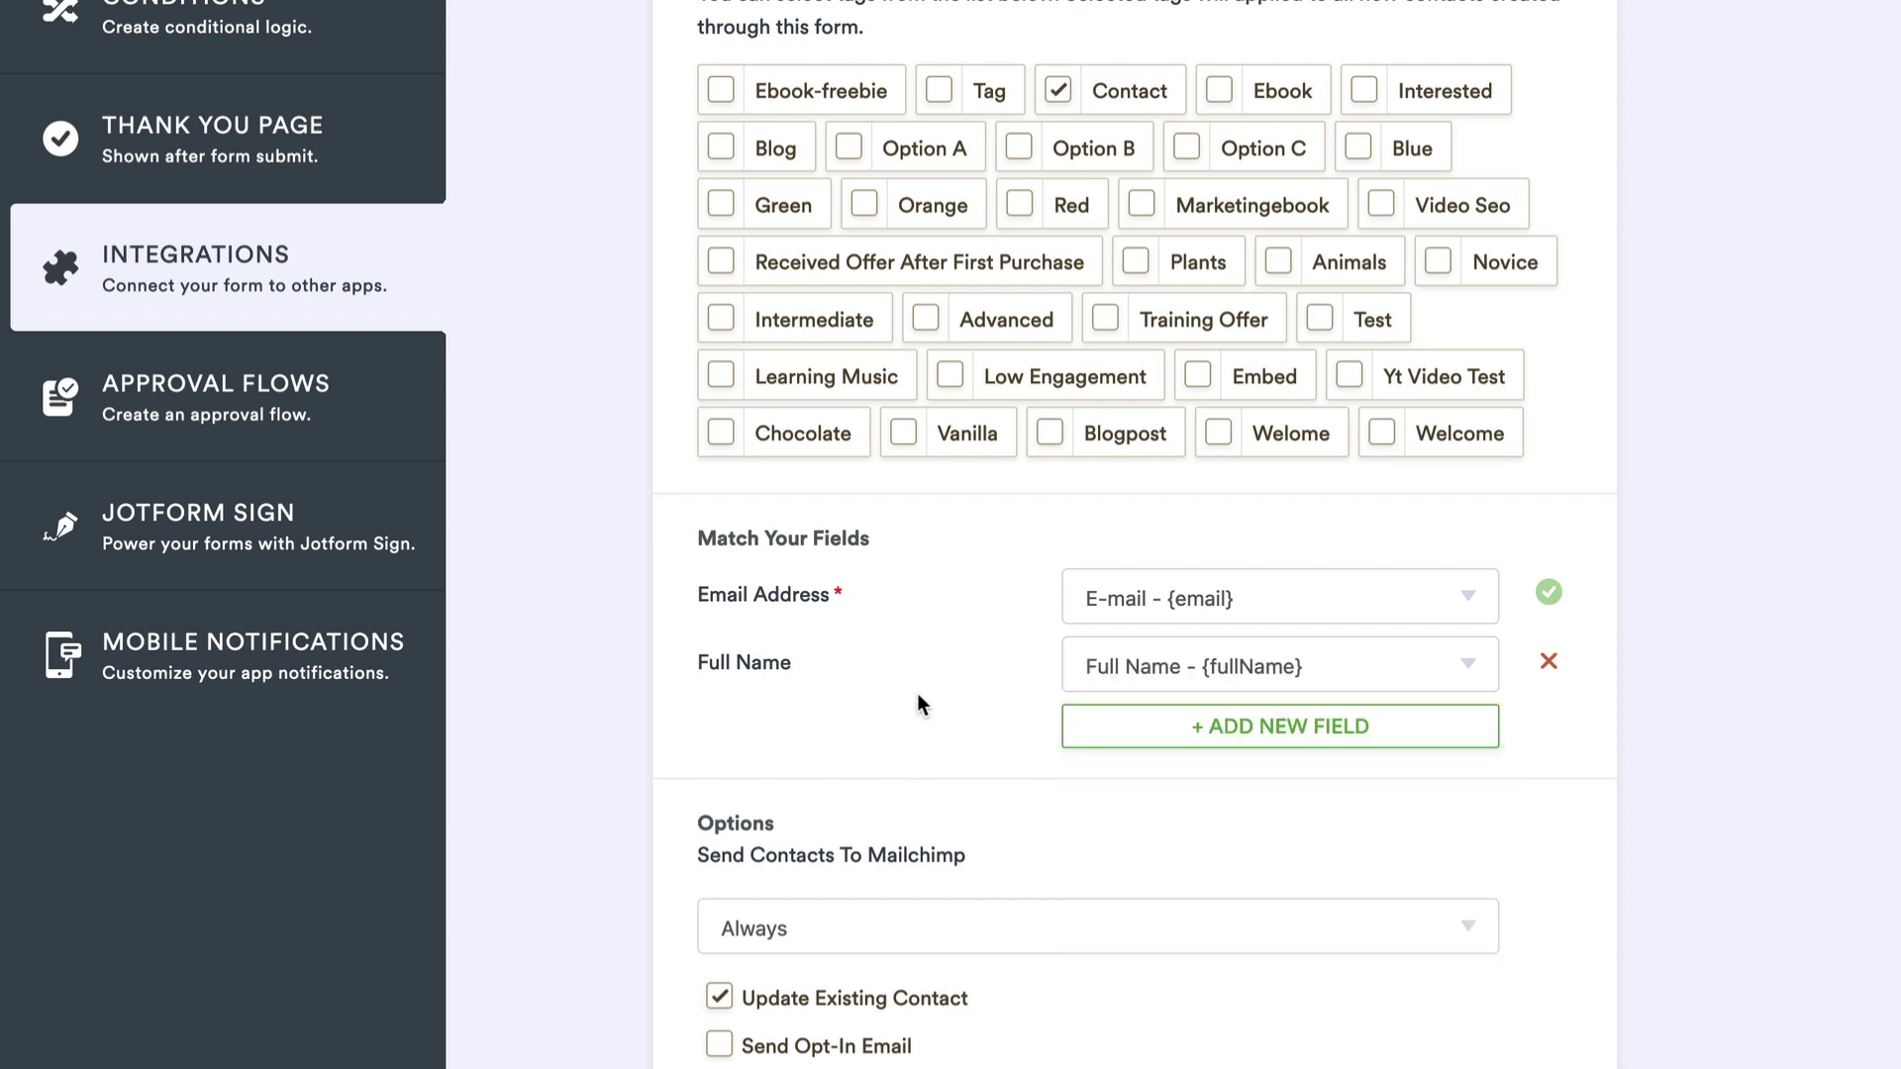
{"action": "scroll", "coordinate": [919, 698], "scroll_direction": "down", "scroll_amount": 2}
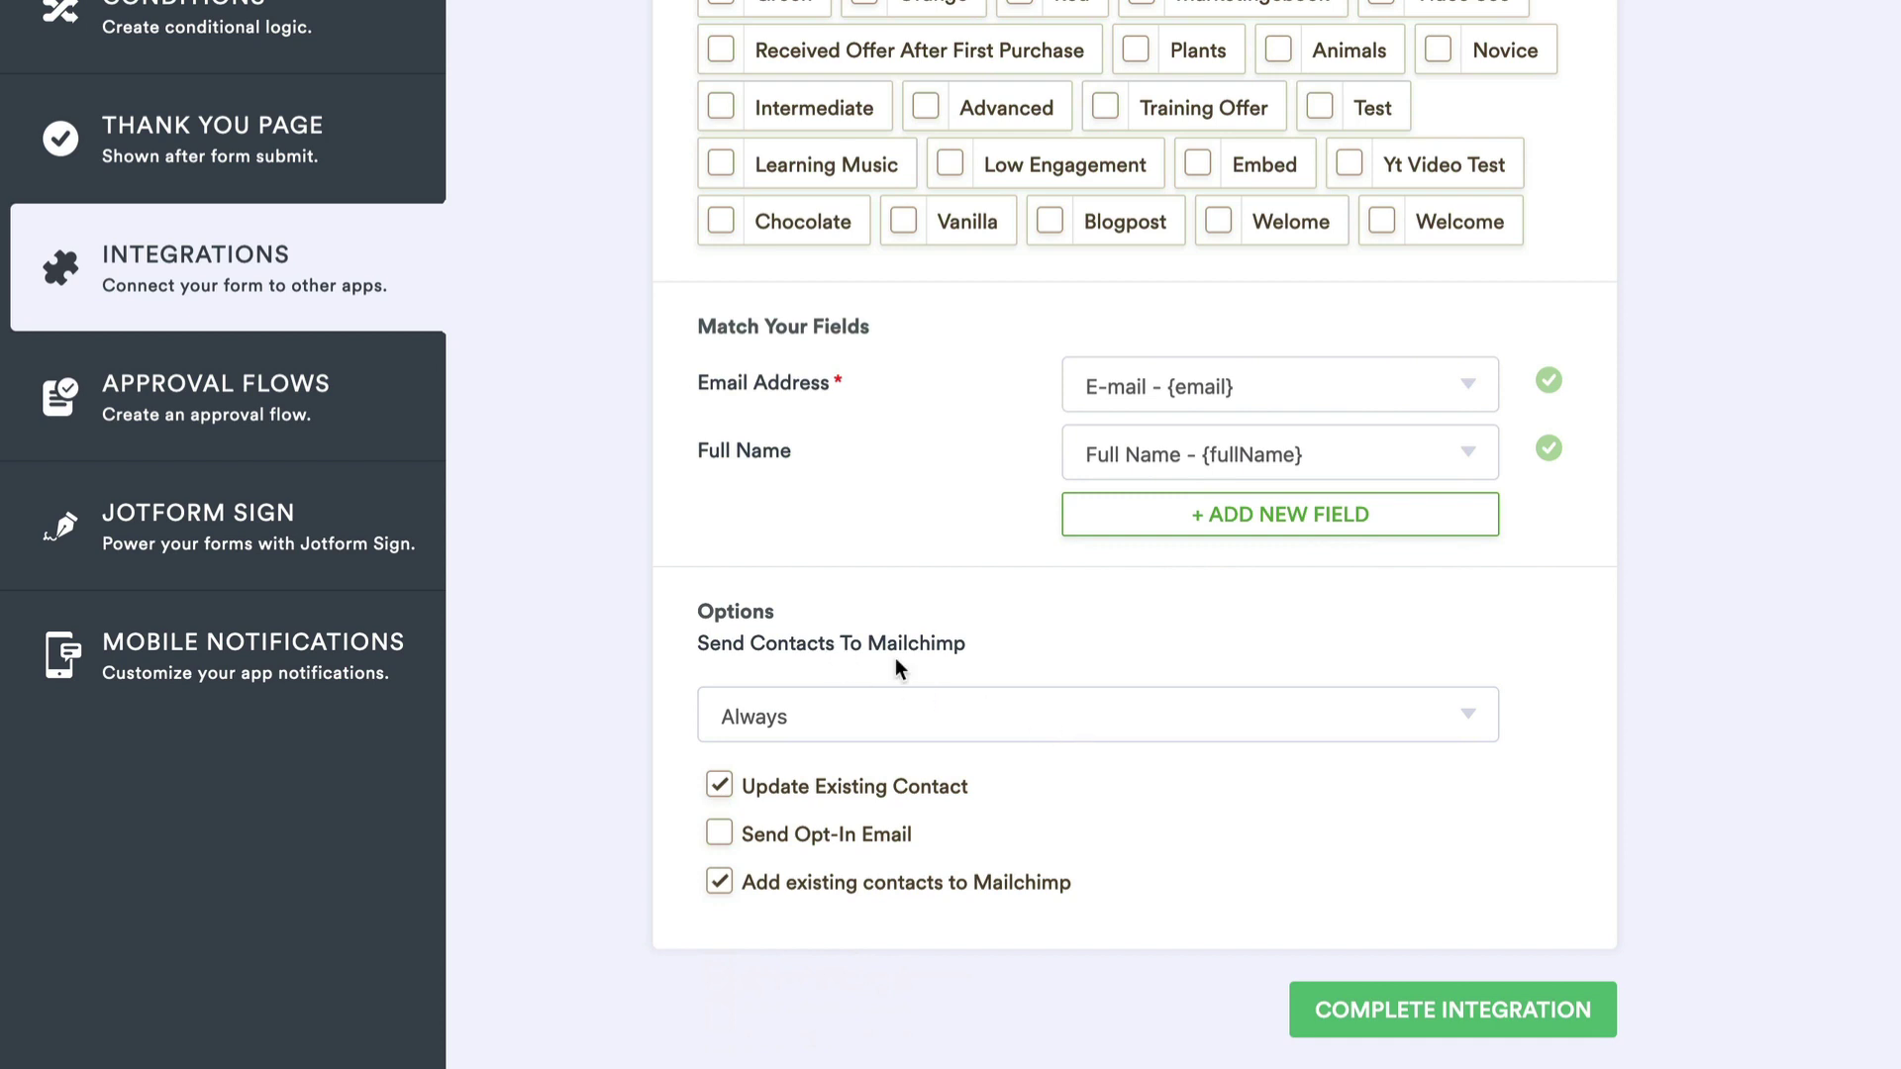
Step: Send contacts only if the user agrees, keeping Update Existing Contact checked
{"action": "left_click", "coordinate": [896, 729]}
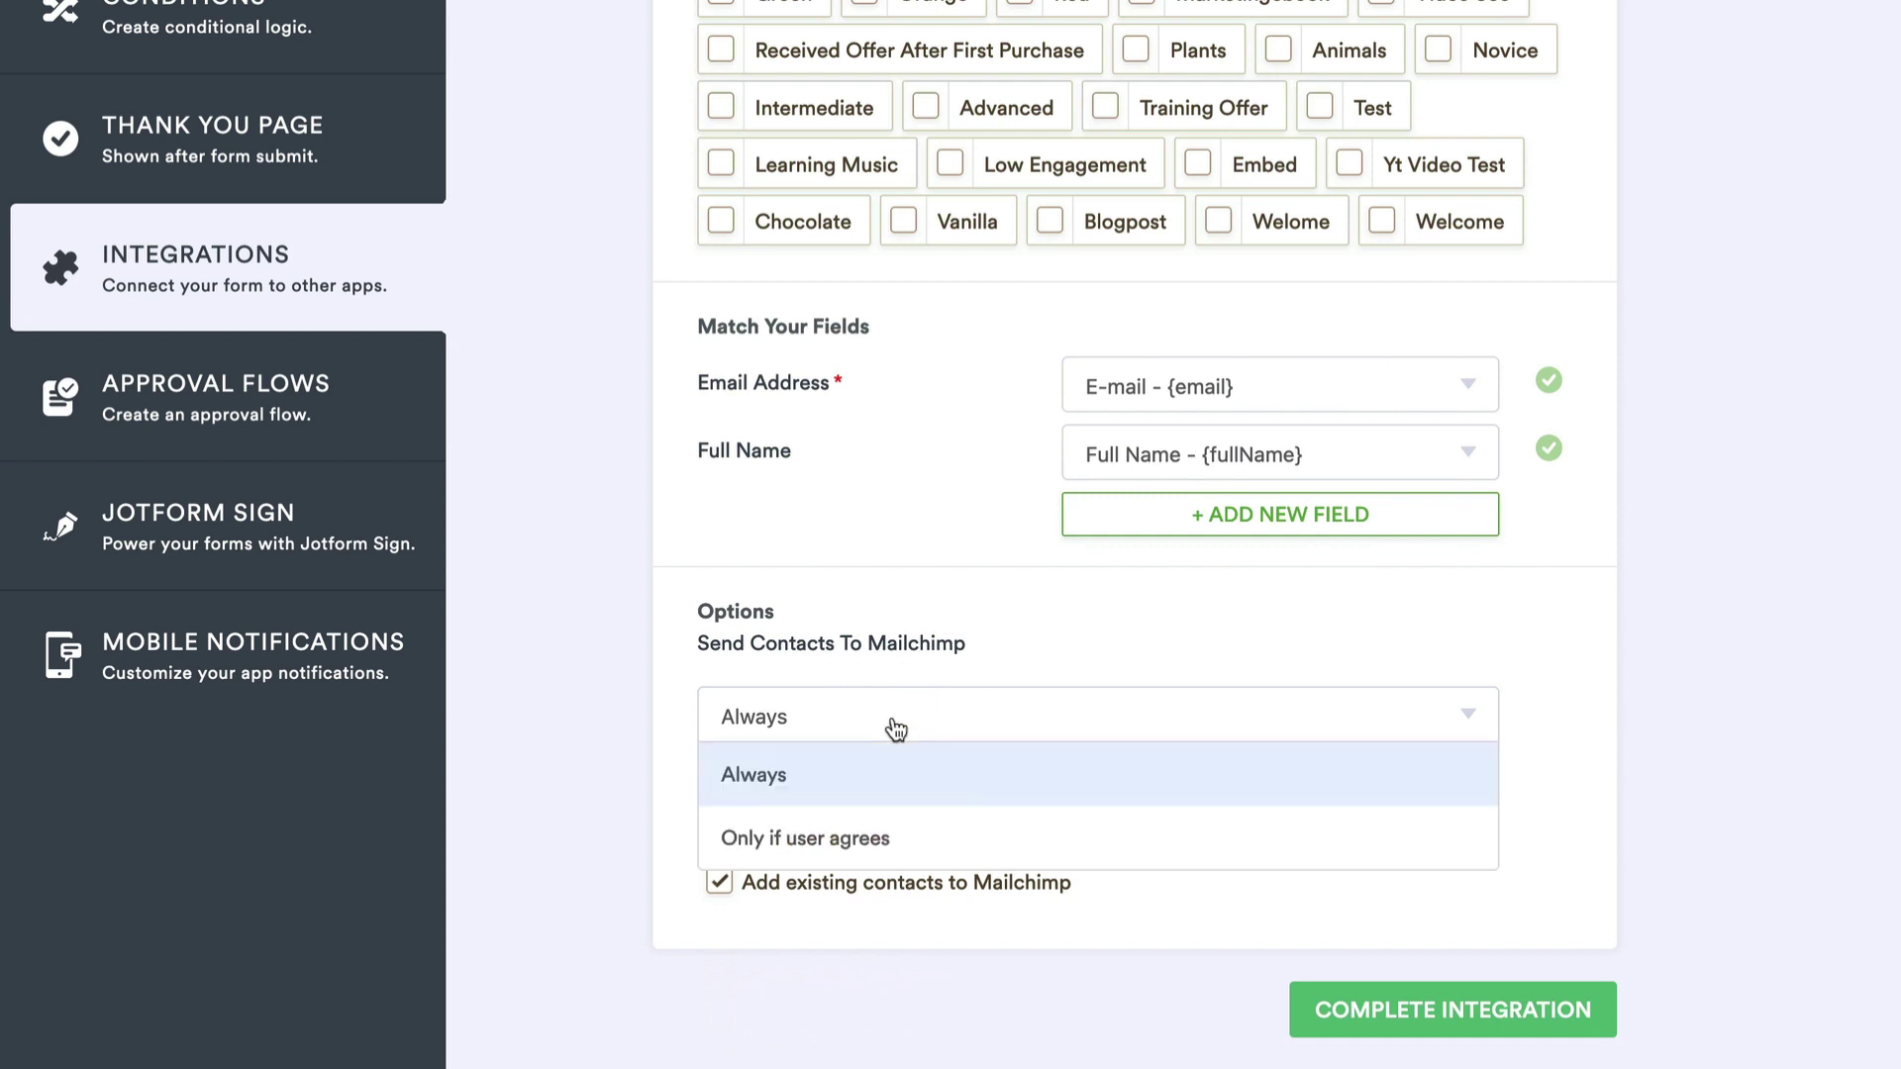
{"action": "left_click", "coordinate": [900, 842]}
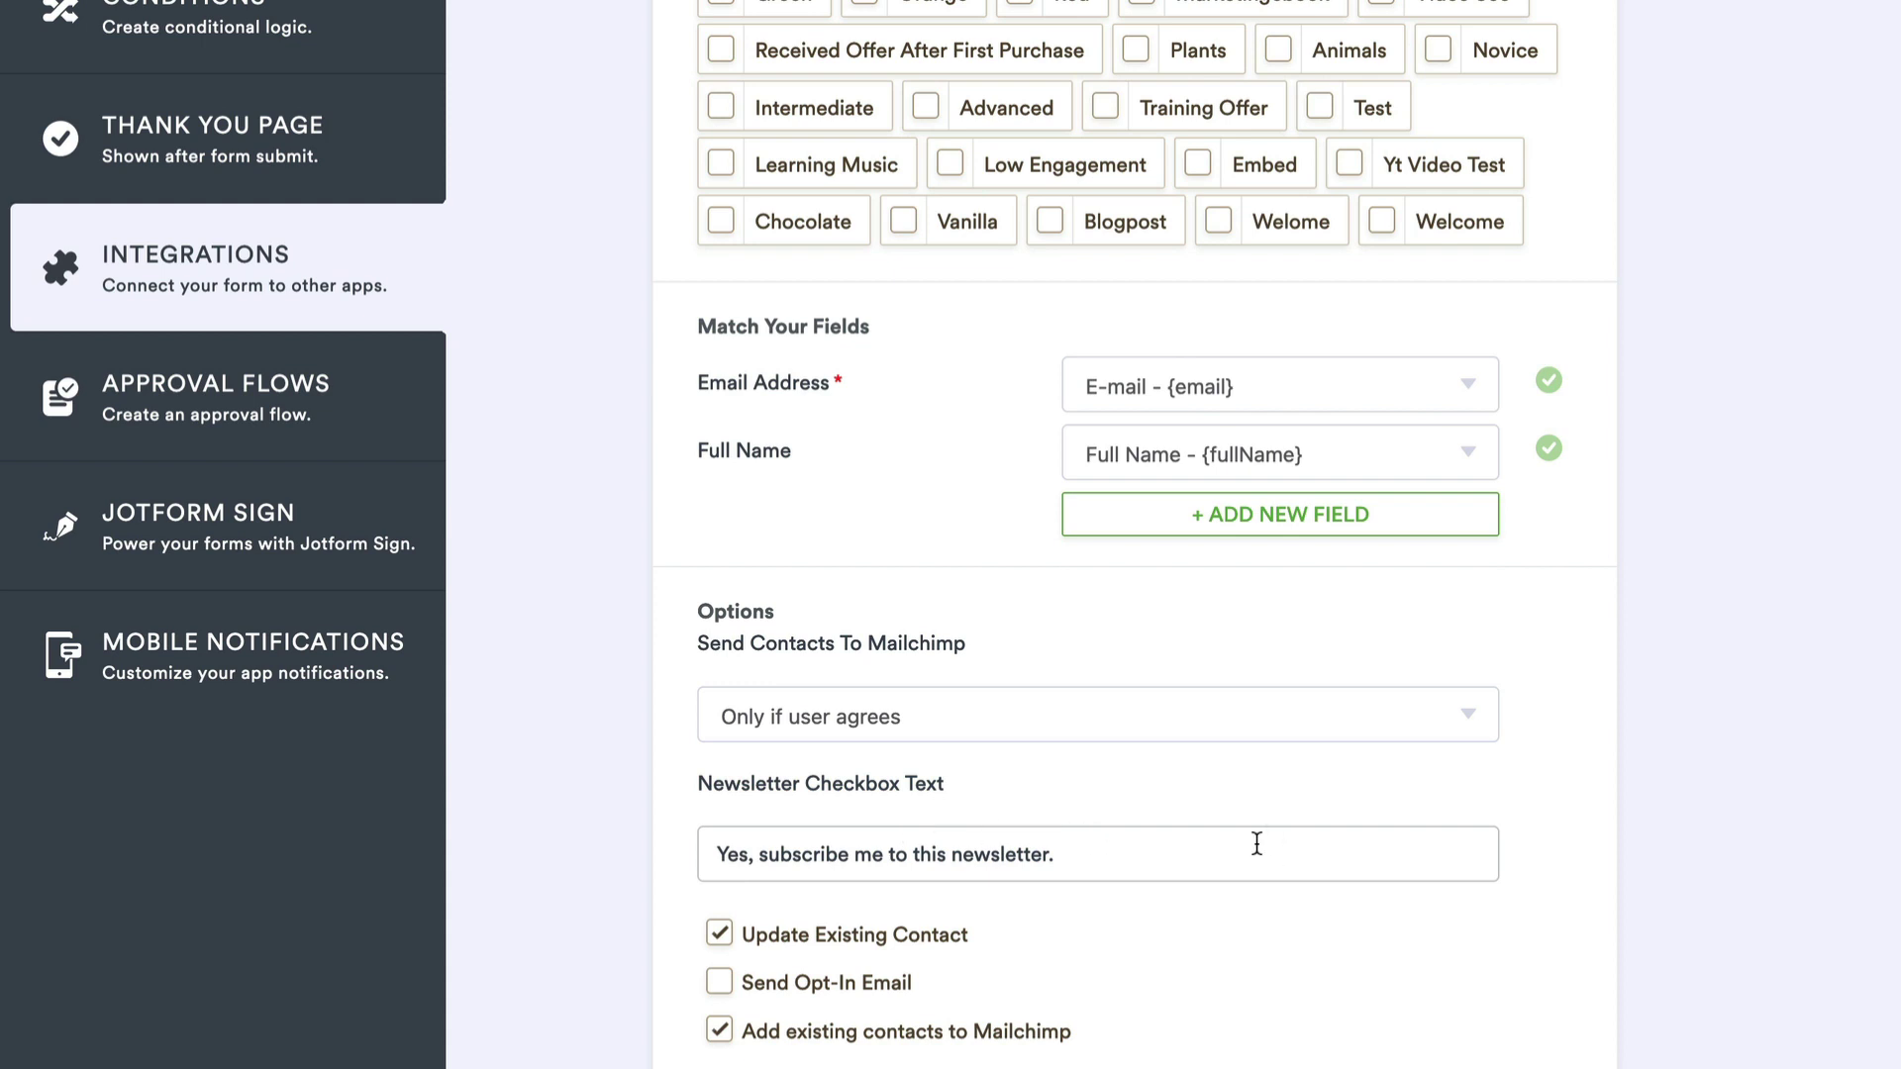
{"action": "scroll", "coordinate": [1256, 843], "scroll_direction": "down", "scroll_amount": 2}
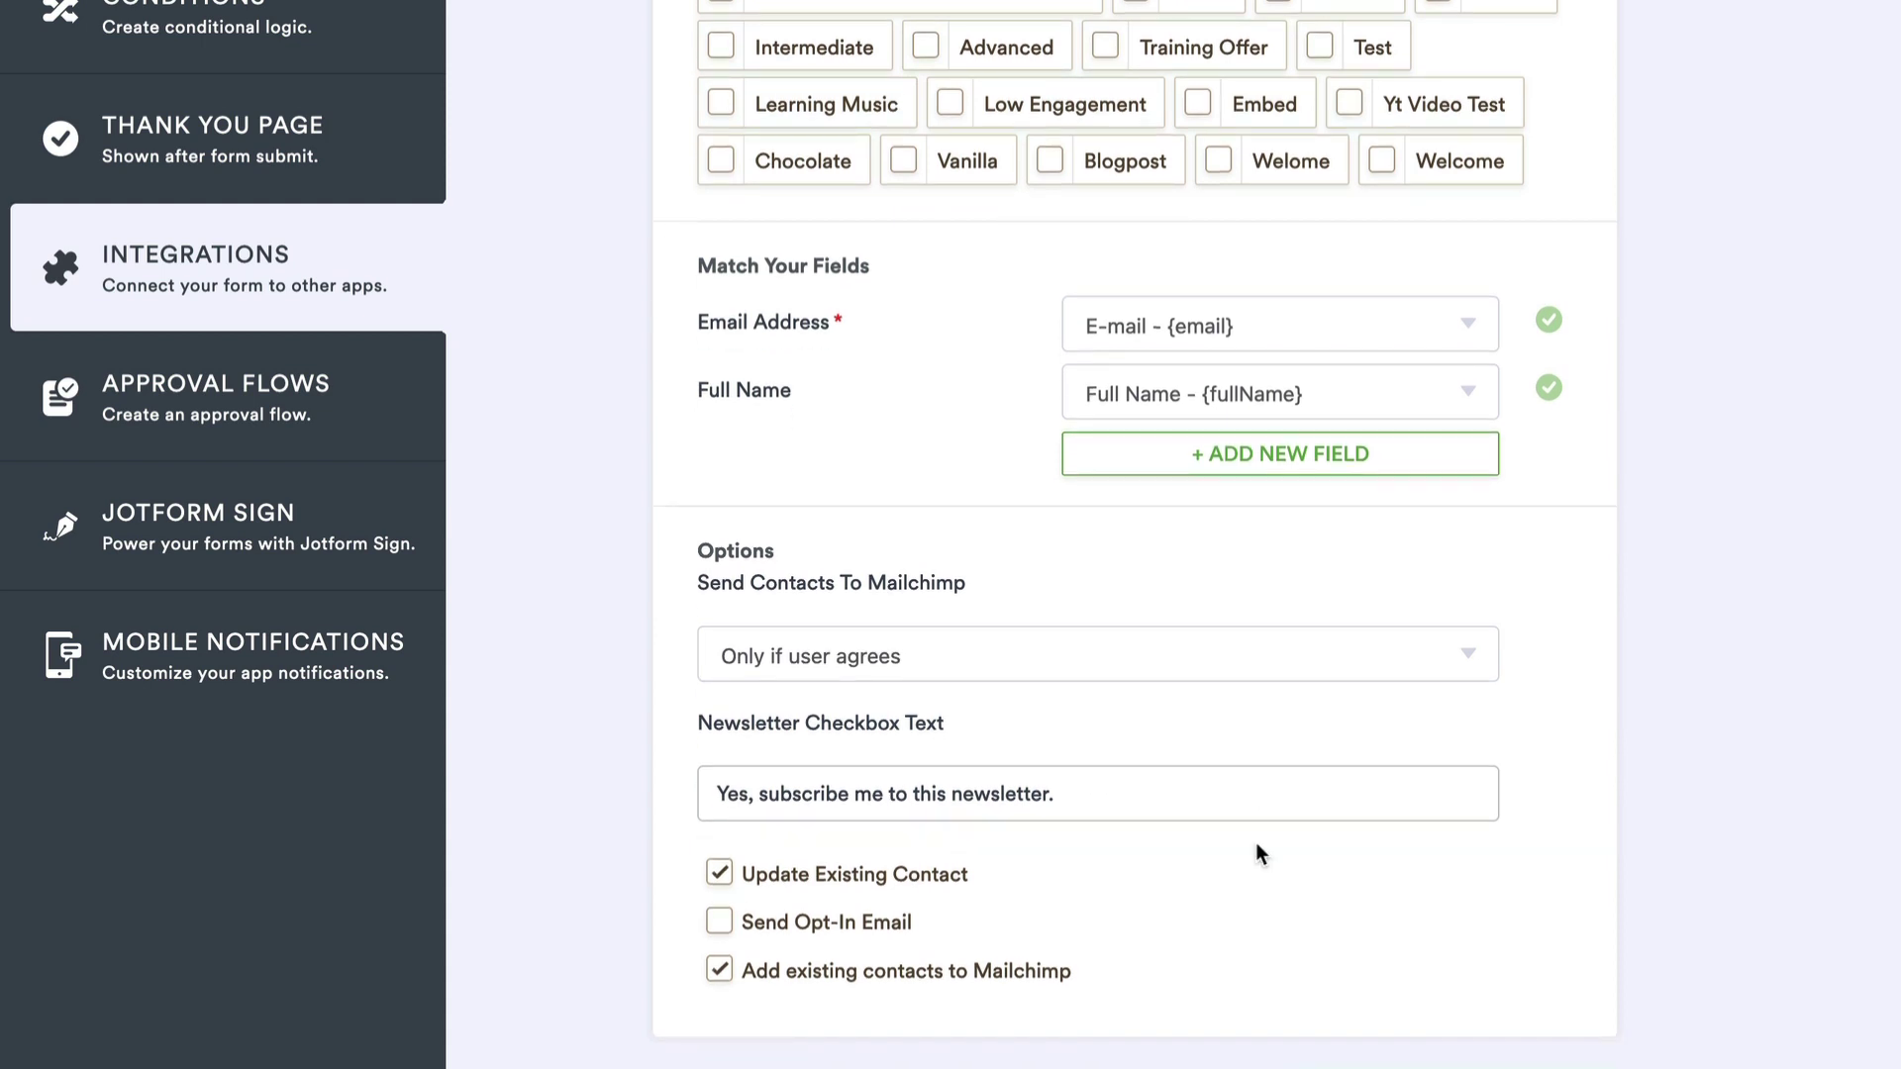
{"action": "scroll", "coordinate": [1257, 849], "scroll_direction": "down", "scroll_amount": 3}
{"action": "scroll", "coordinate": [1071, 810], "scroll_direction": "down", "scroll_amount": 1}
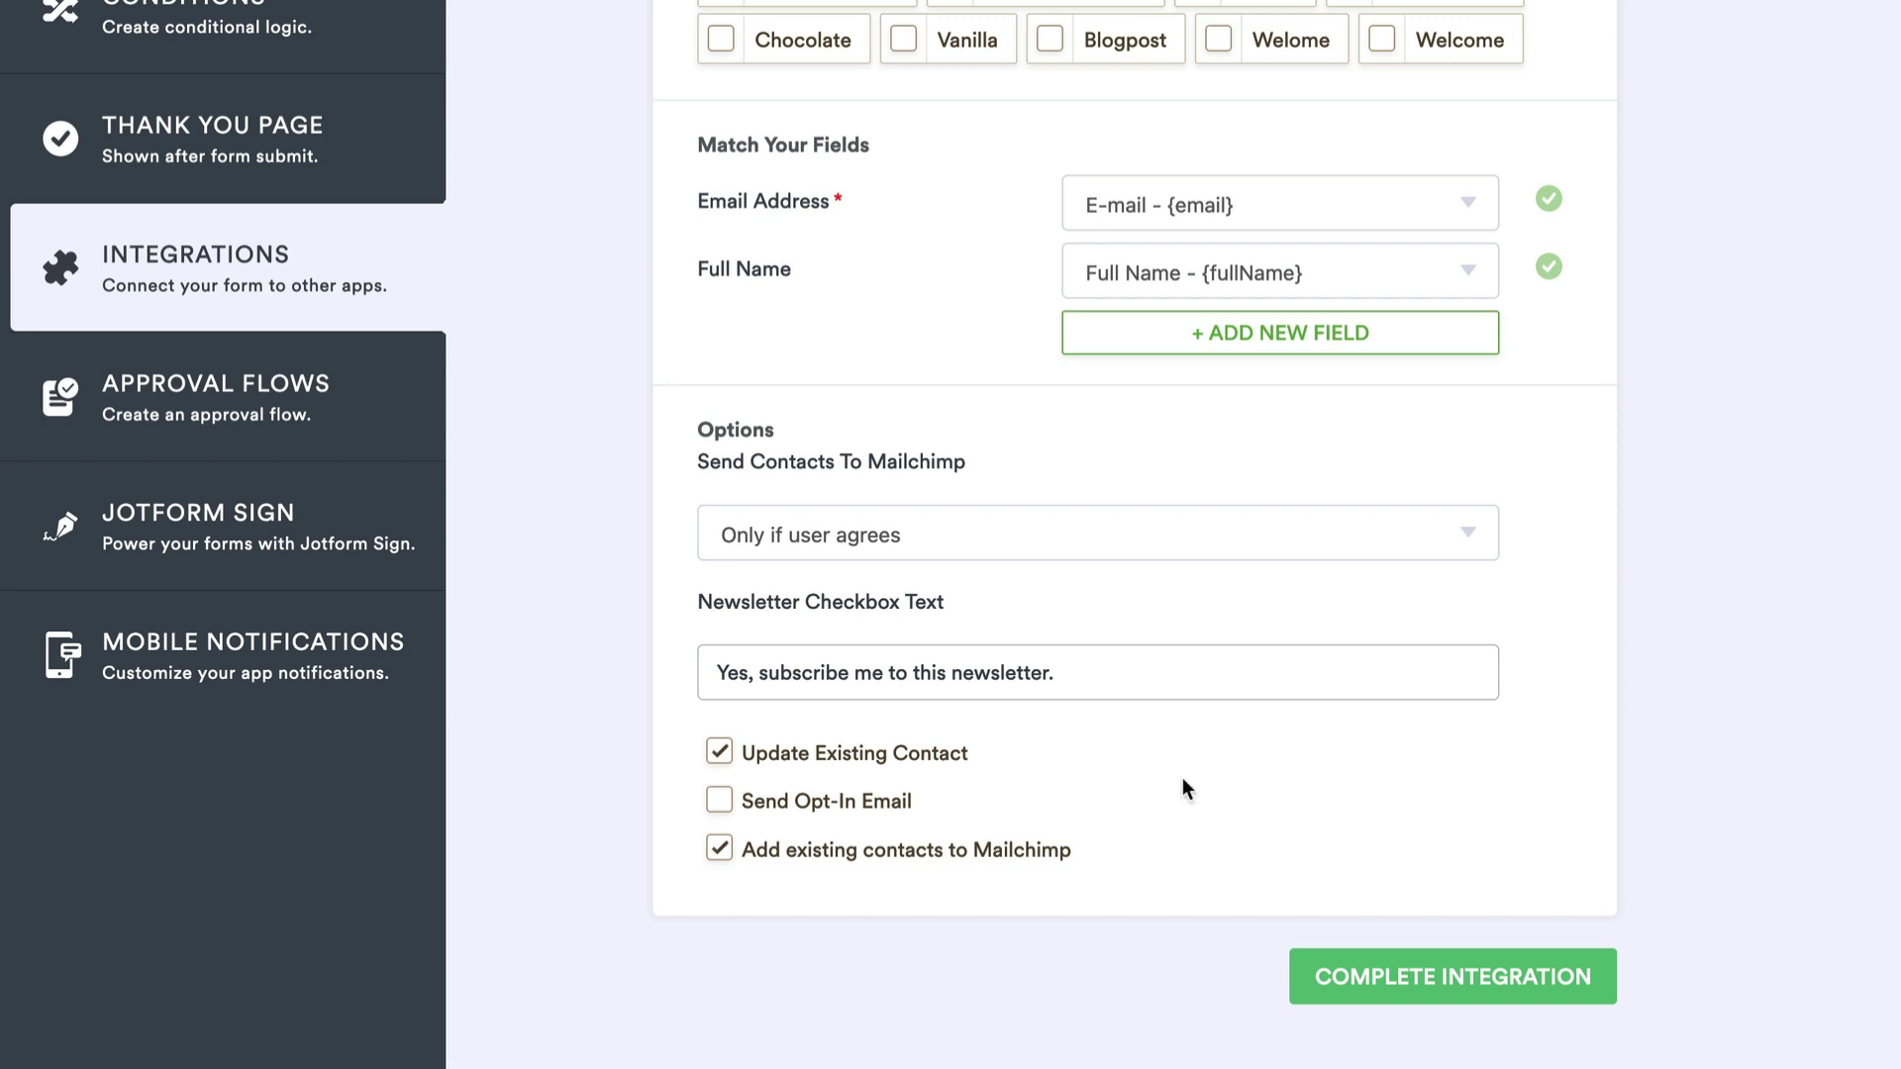
Step: Finish the Mailchimp integration, then select the form's direct link on the Publish page
{"action": "left_click", "coordinate": [1462, 978]}
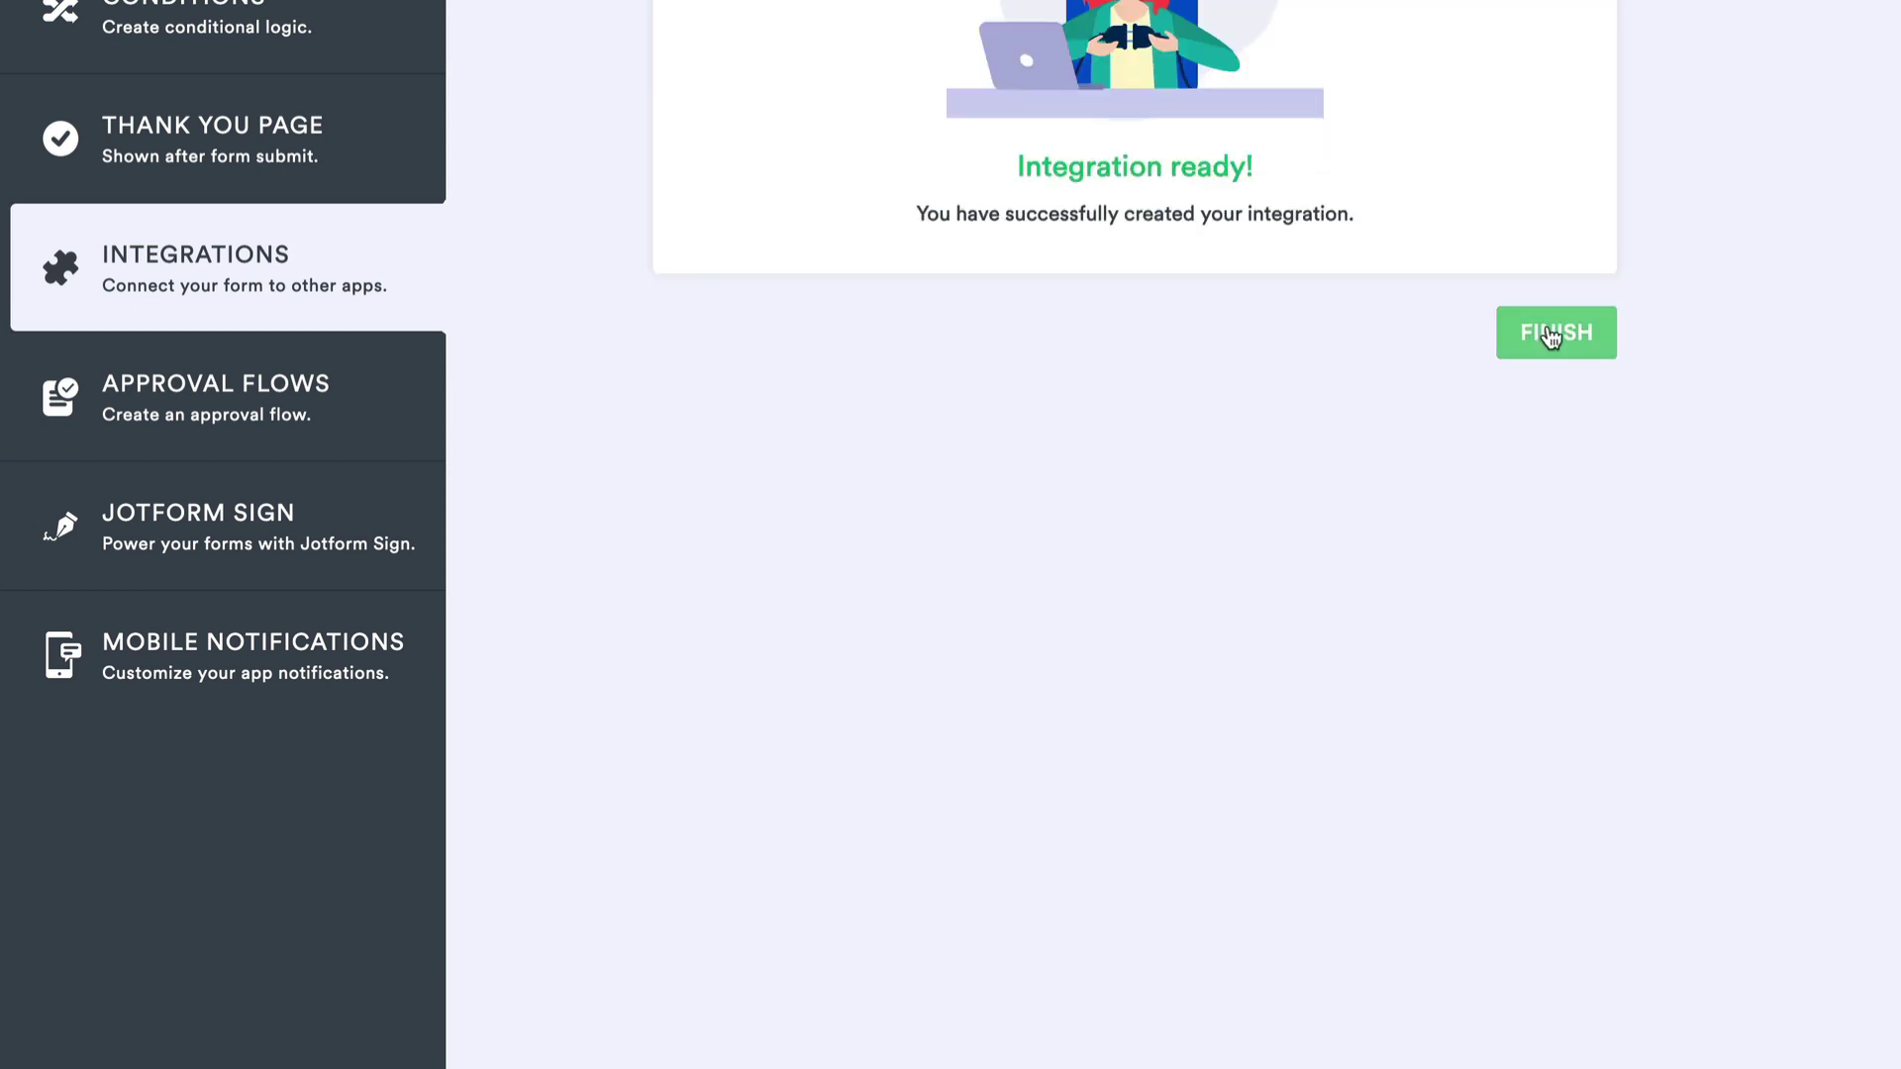
{"action": "left_click", "coordinate": [1551, 333]}
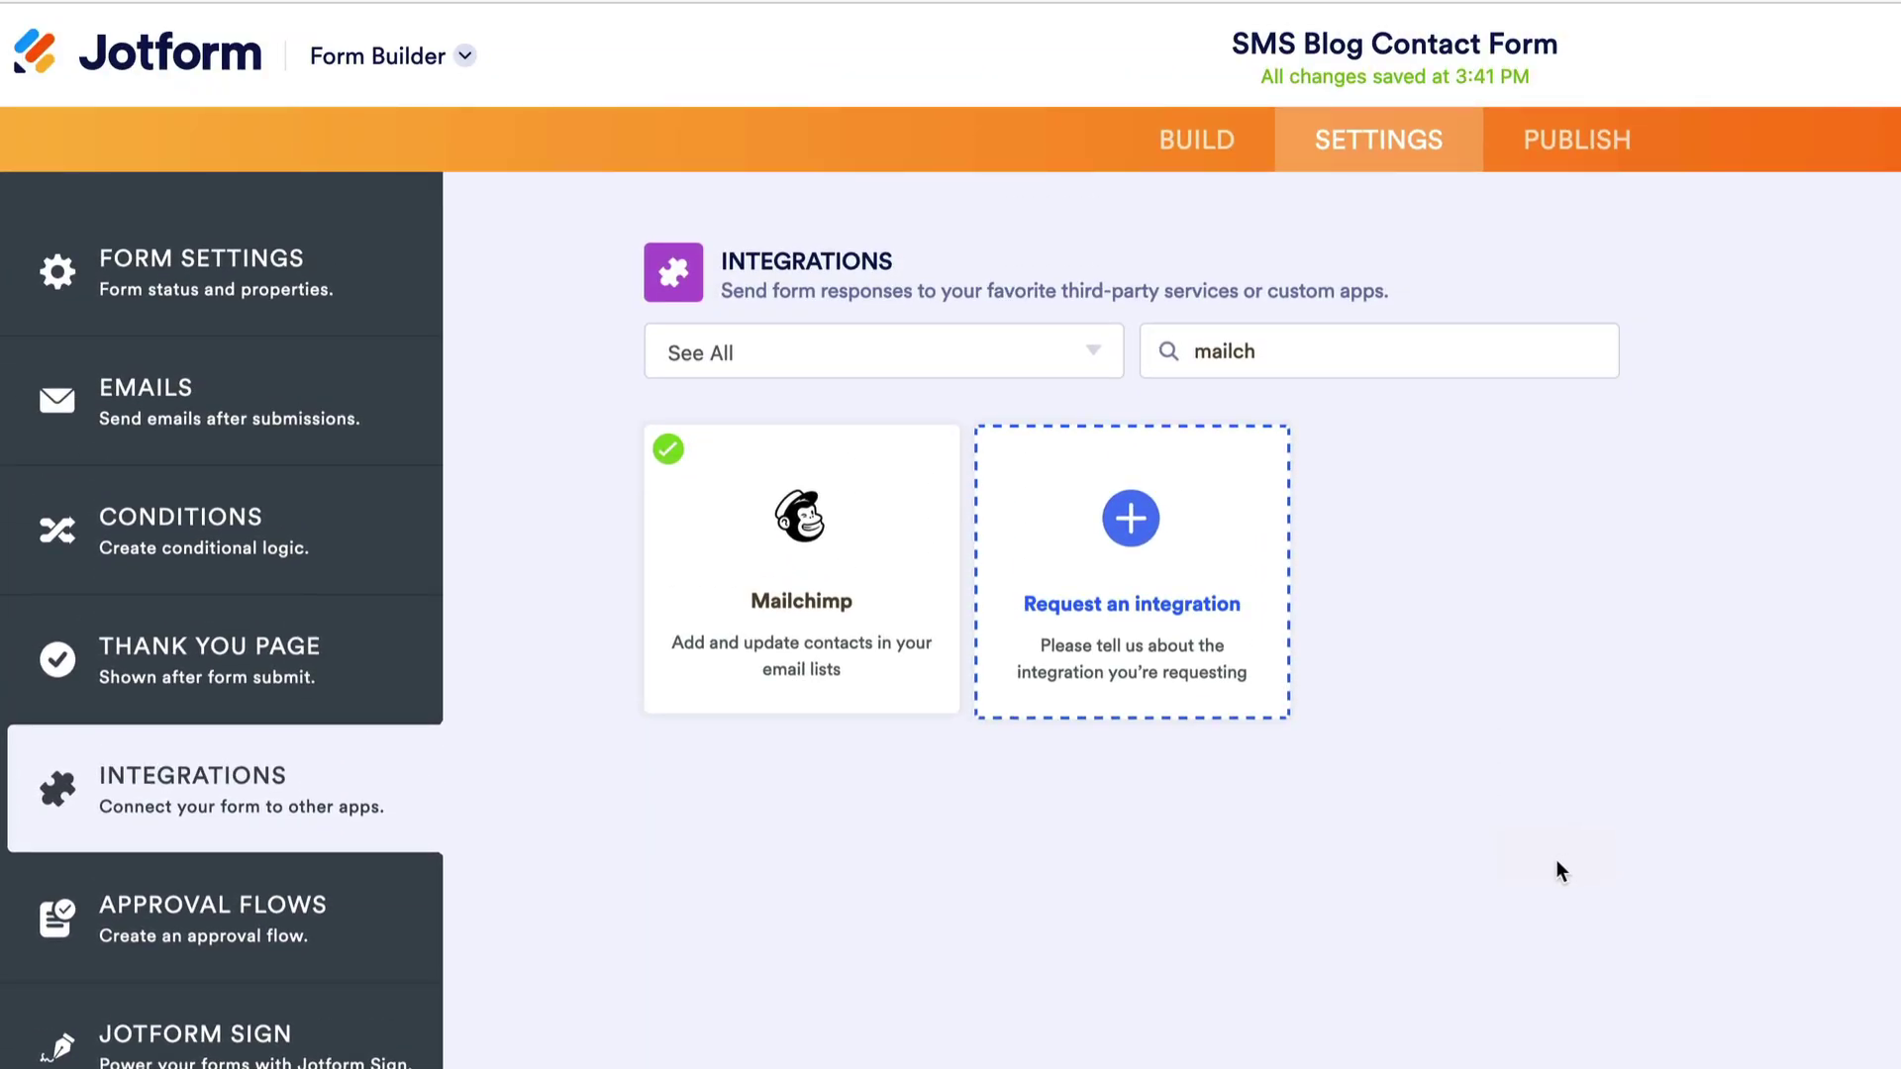
{"action": "left_click", "coordinate": [1576, 140]}
{"action": "left_click", "coordinate": [1275, 453]}
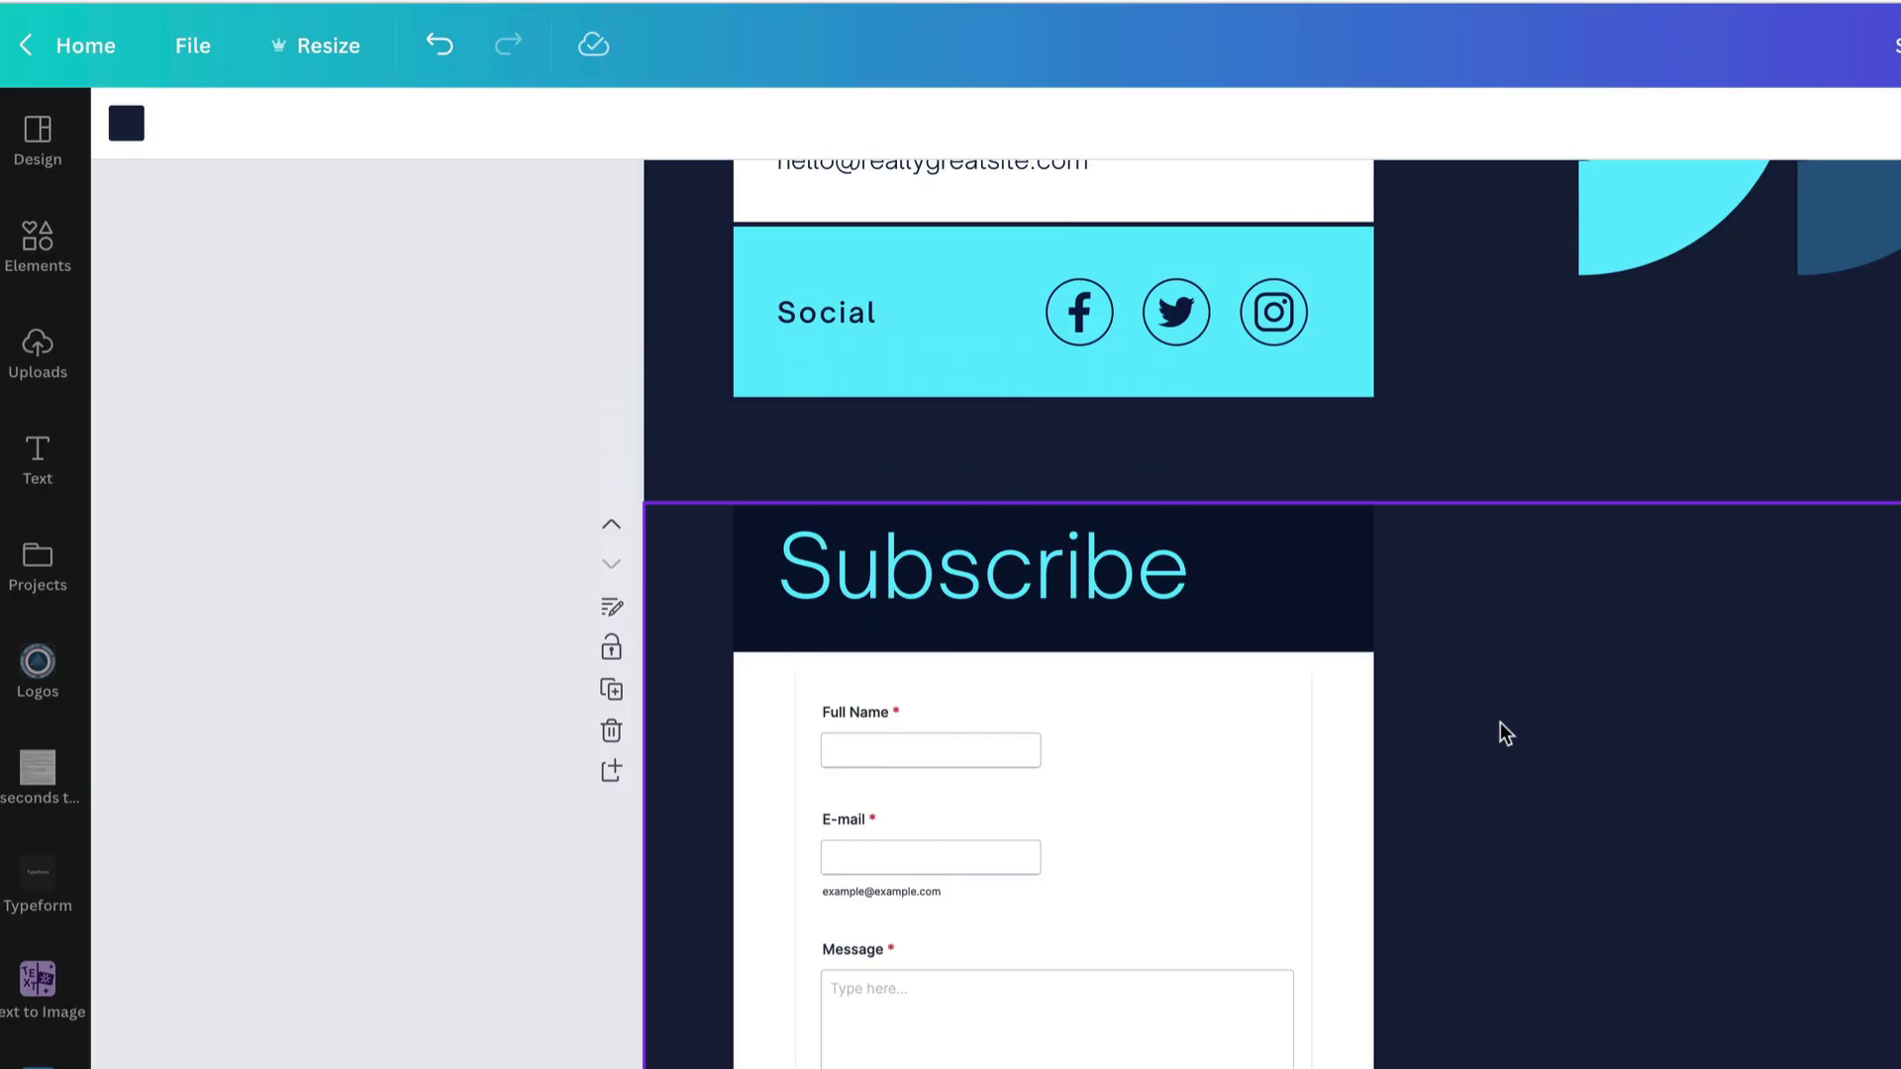
Step: Resize the embedded form so its SUBMIT button shows and it fills the white panel
{"action": "scroll", "coordinate": [1500, 721], "scroll_direction": "down", "scroll_amount": 2}
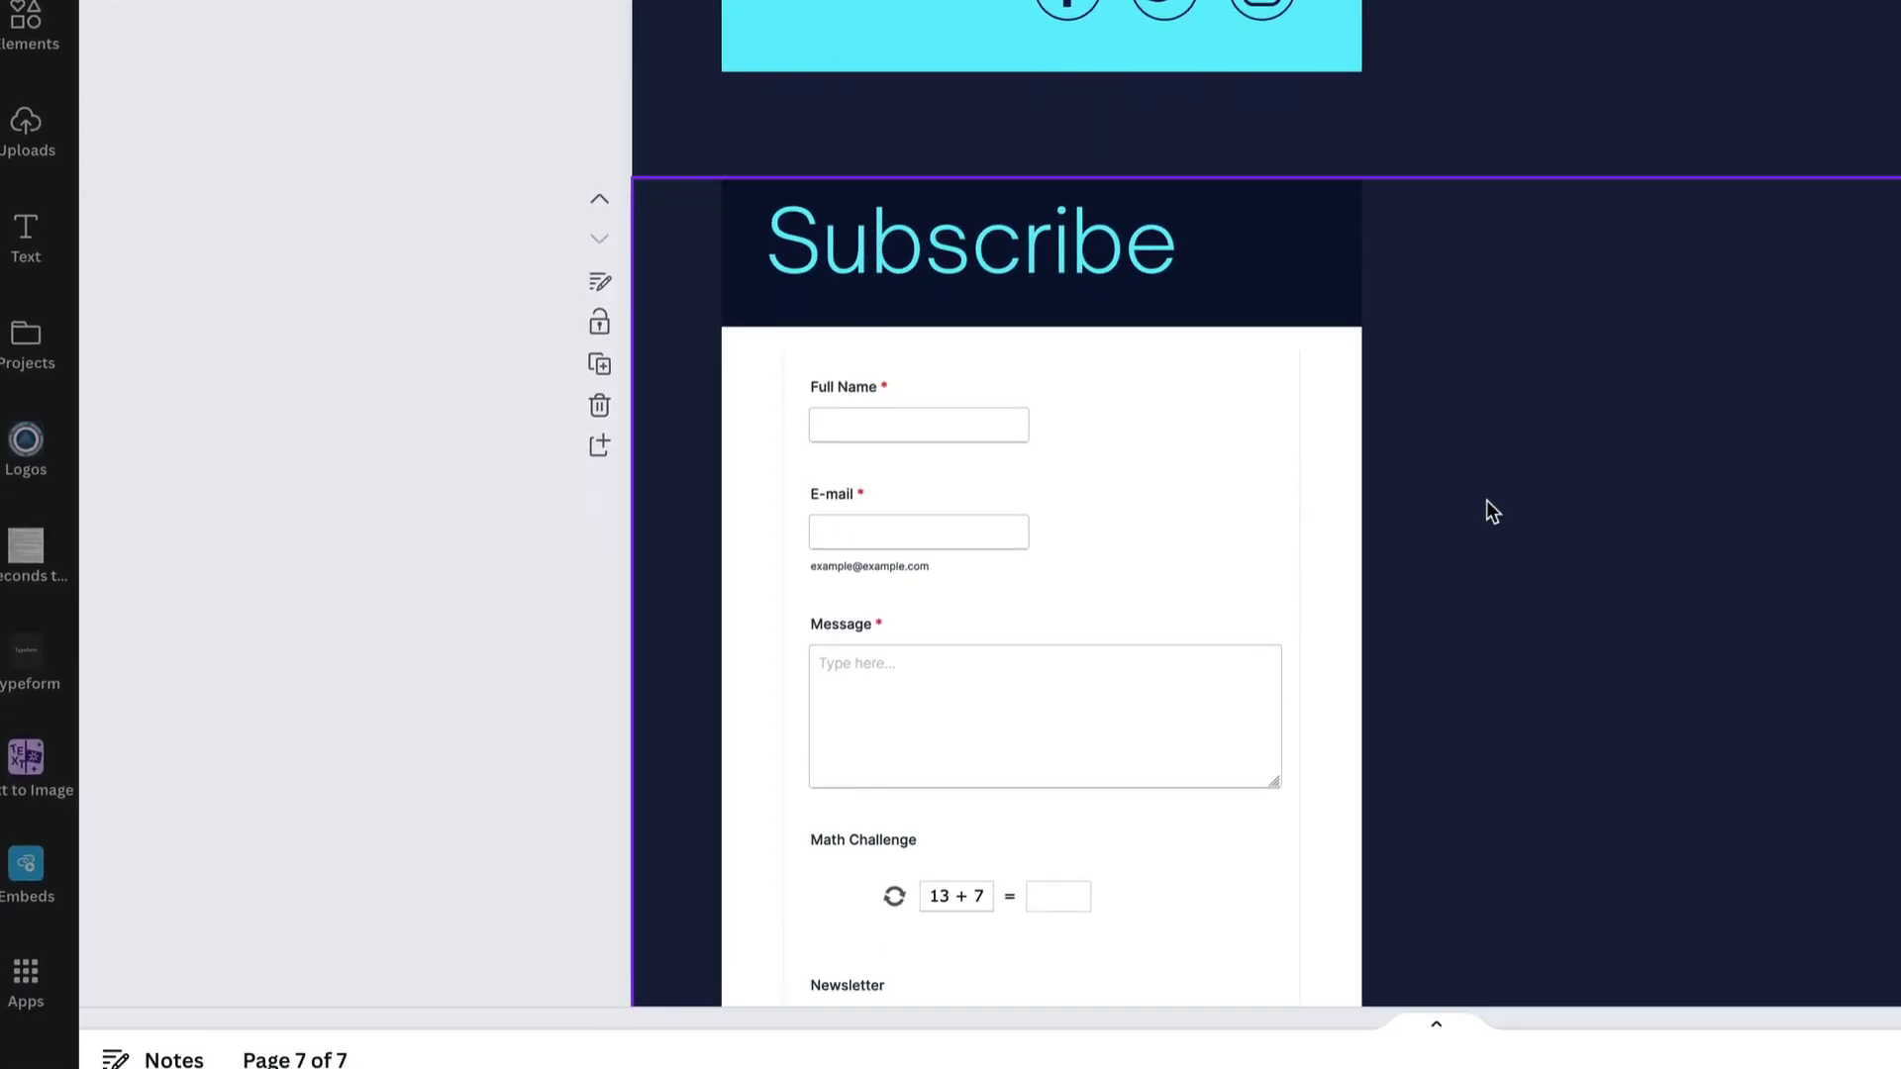
{"action": "scroll", "coordinate": [1487, 501], "scroll_direction": "down", "scroll_amount": 3}
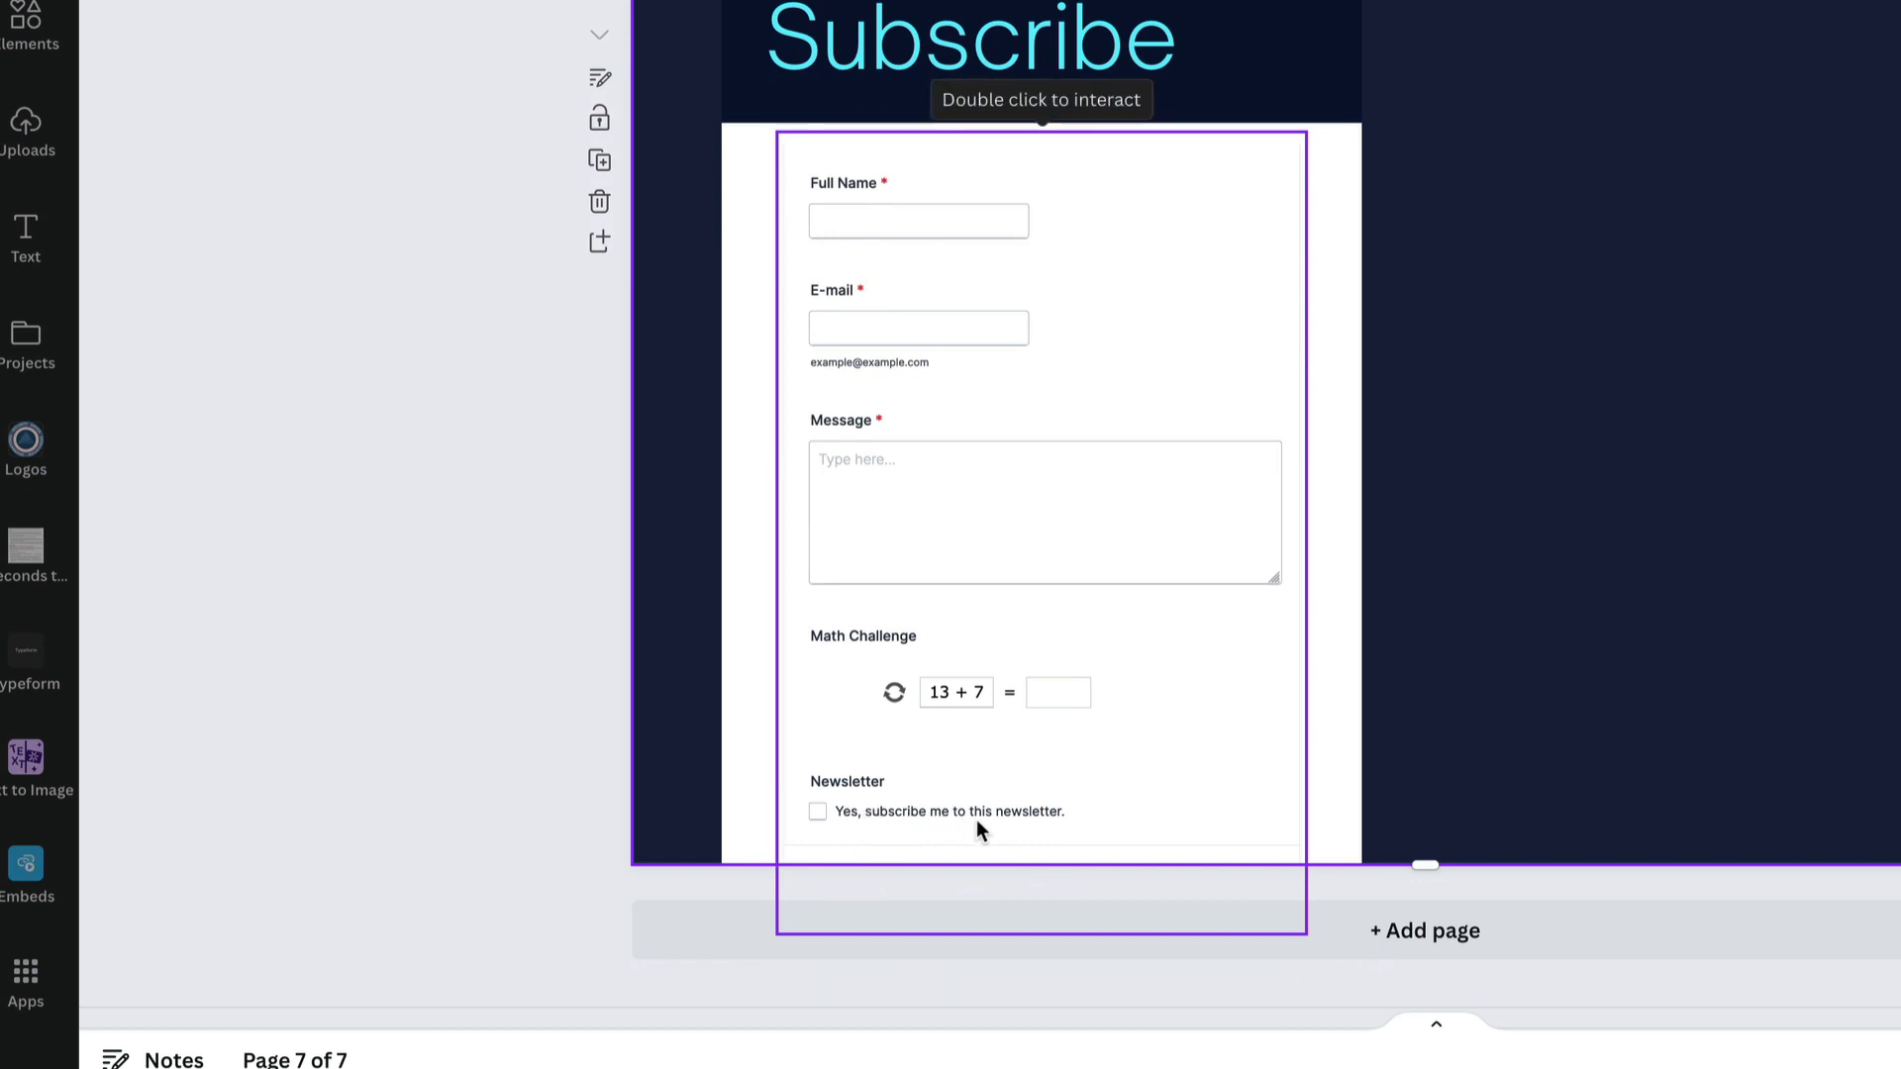
{"action": "left_click", "coordinate": [1229, 836]}
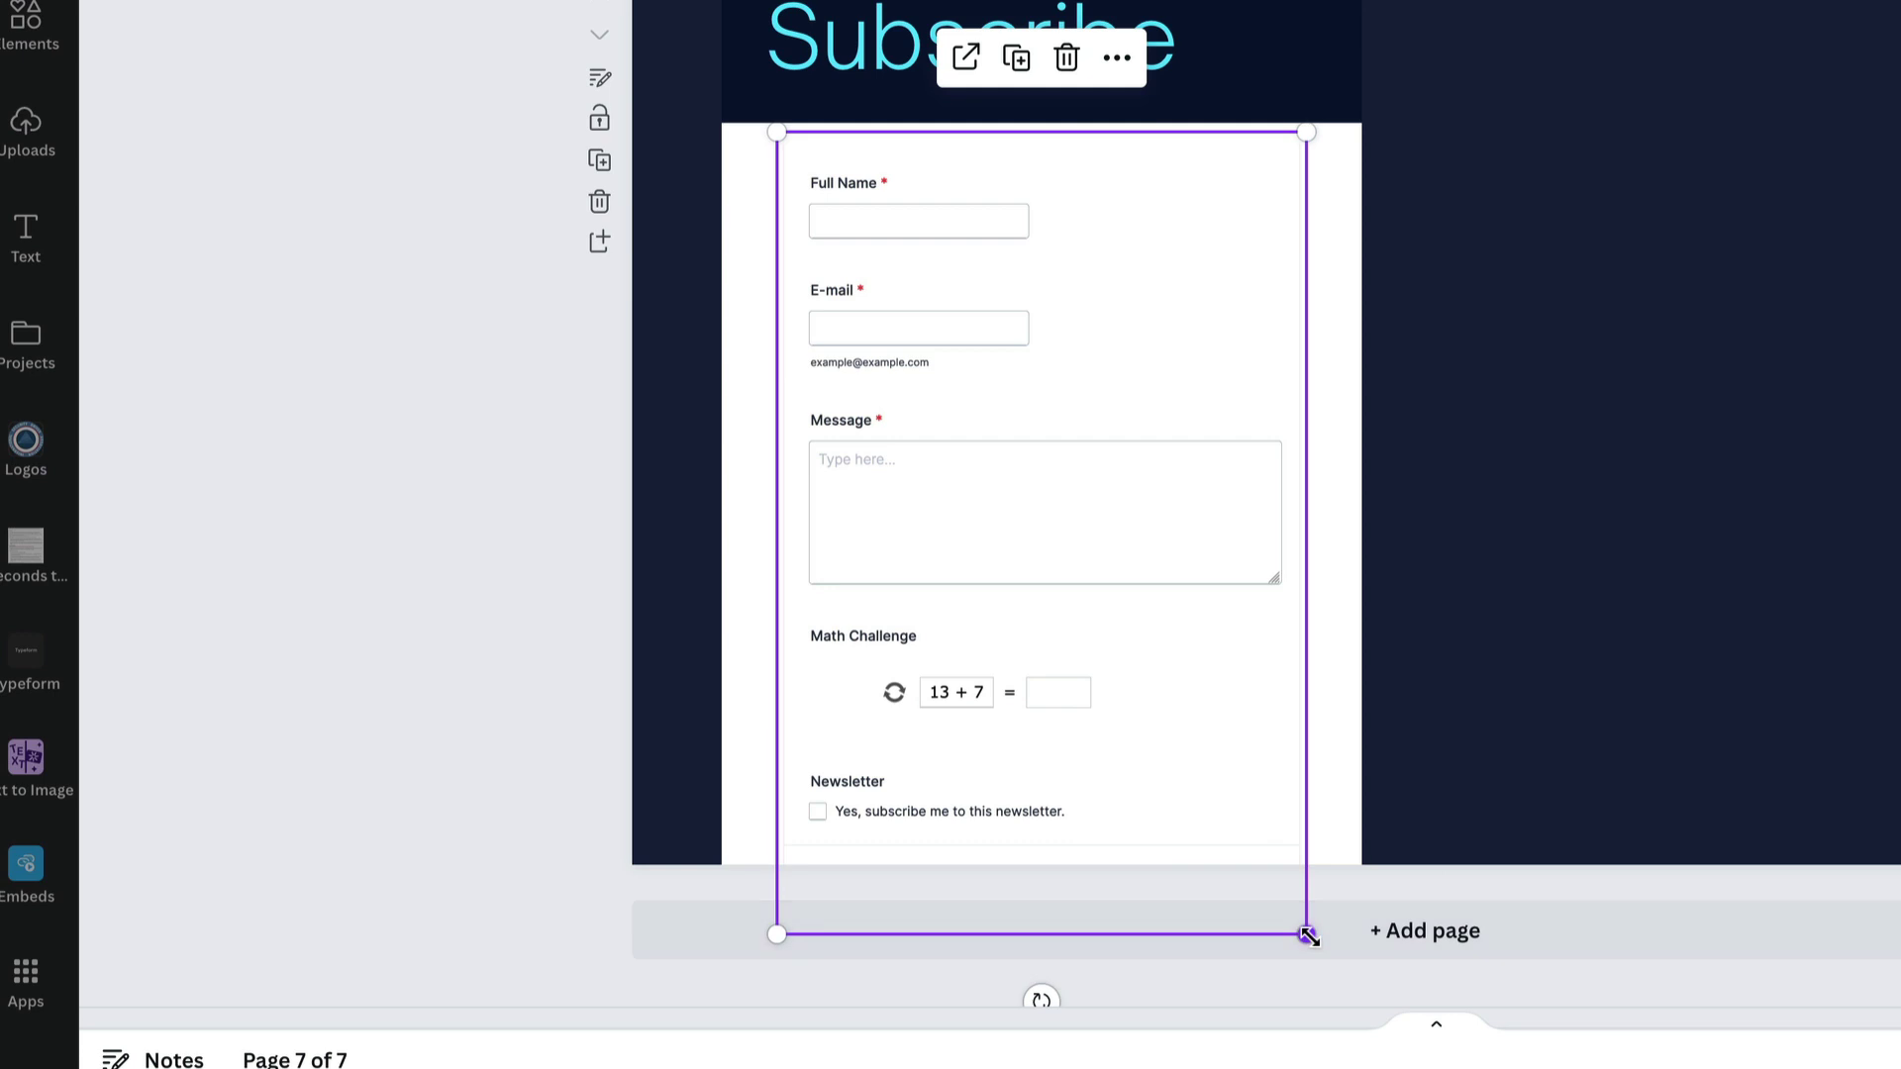
{"action": "left_click_drag", "start_coordinate": [1307, 936], "coordinate": [1260, 864]}
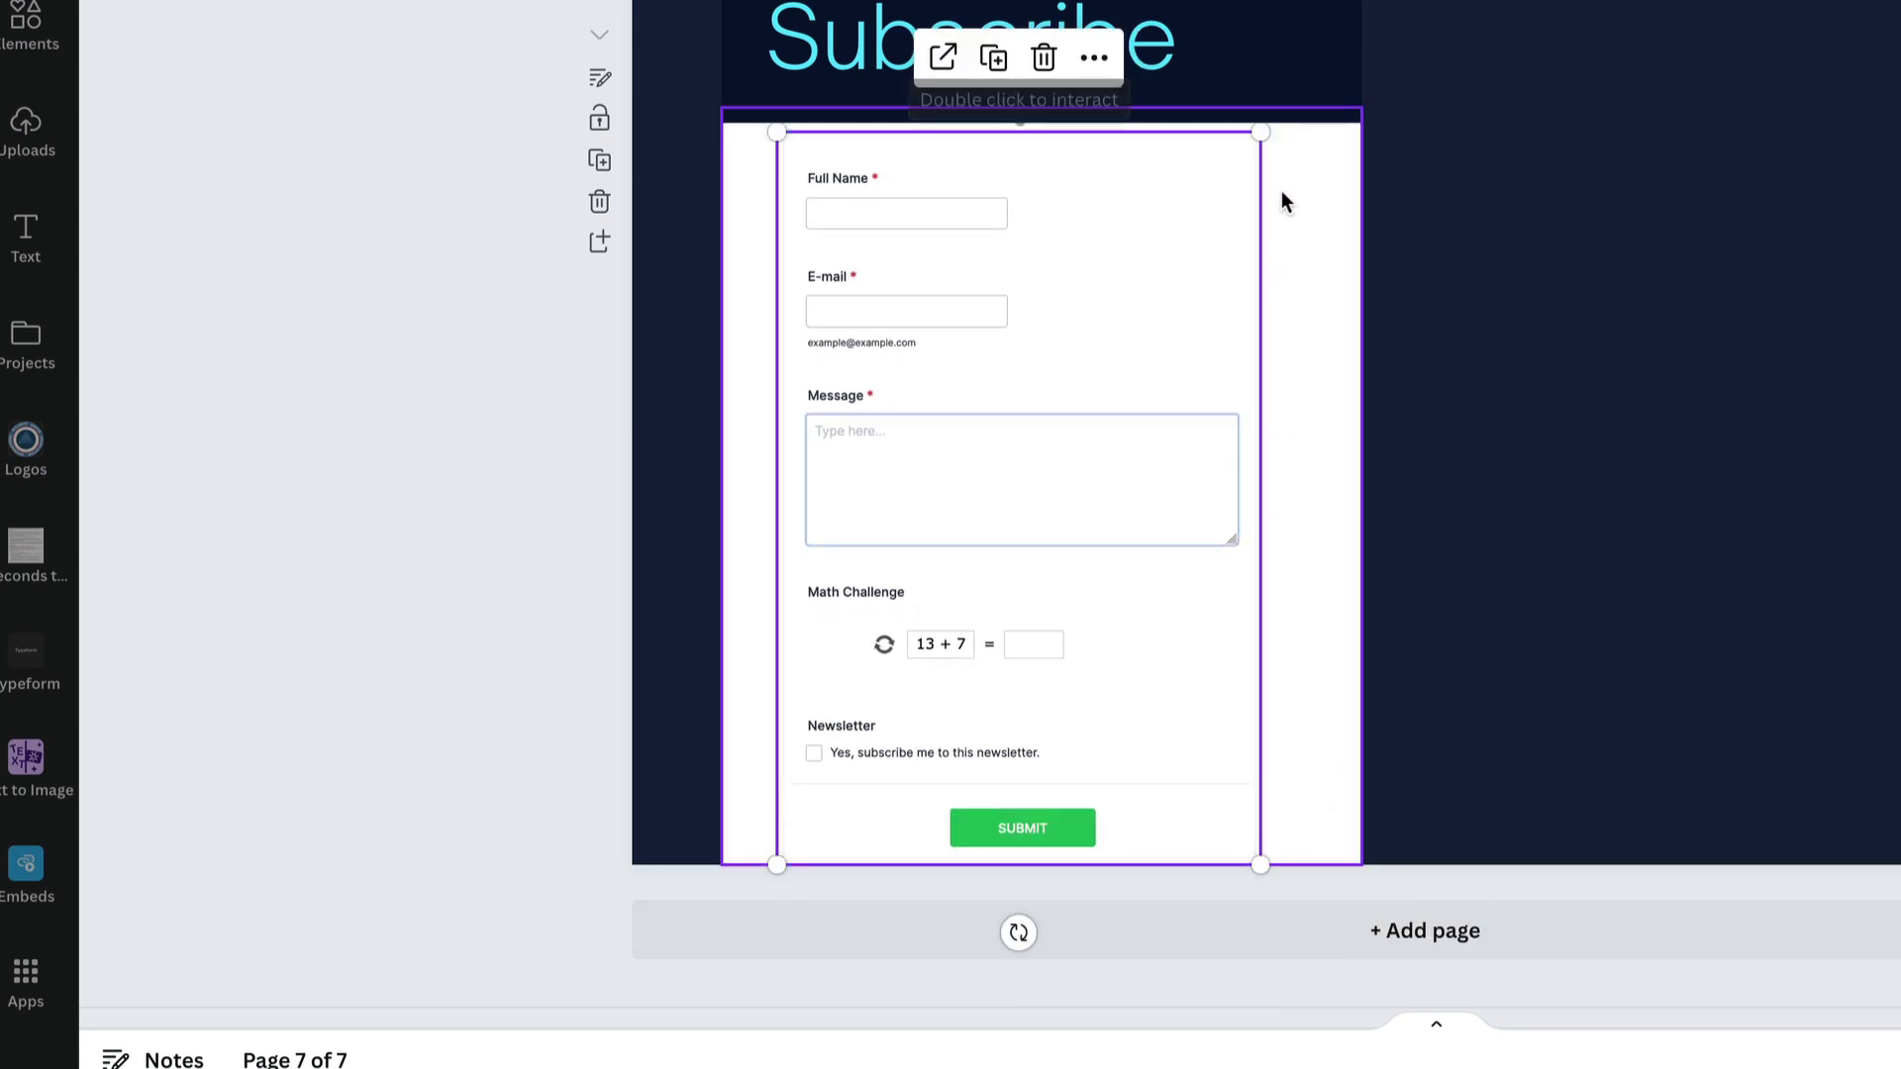
{"action": "left_click_drag", "start_coordinate": [1260, 132], "coordinate": [1379, 135]}
Step: Shrink the Subscribe heading block, then click into the embedded form's Full Name field
{"action": "left_click", "coordinate": [1337, 63]}
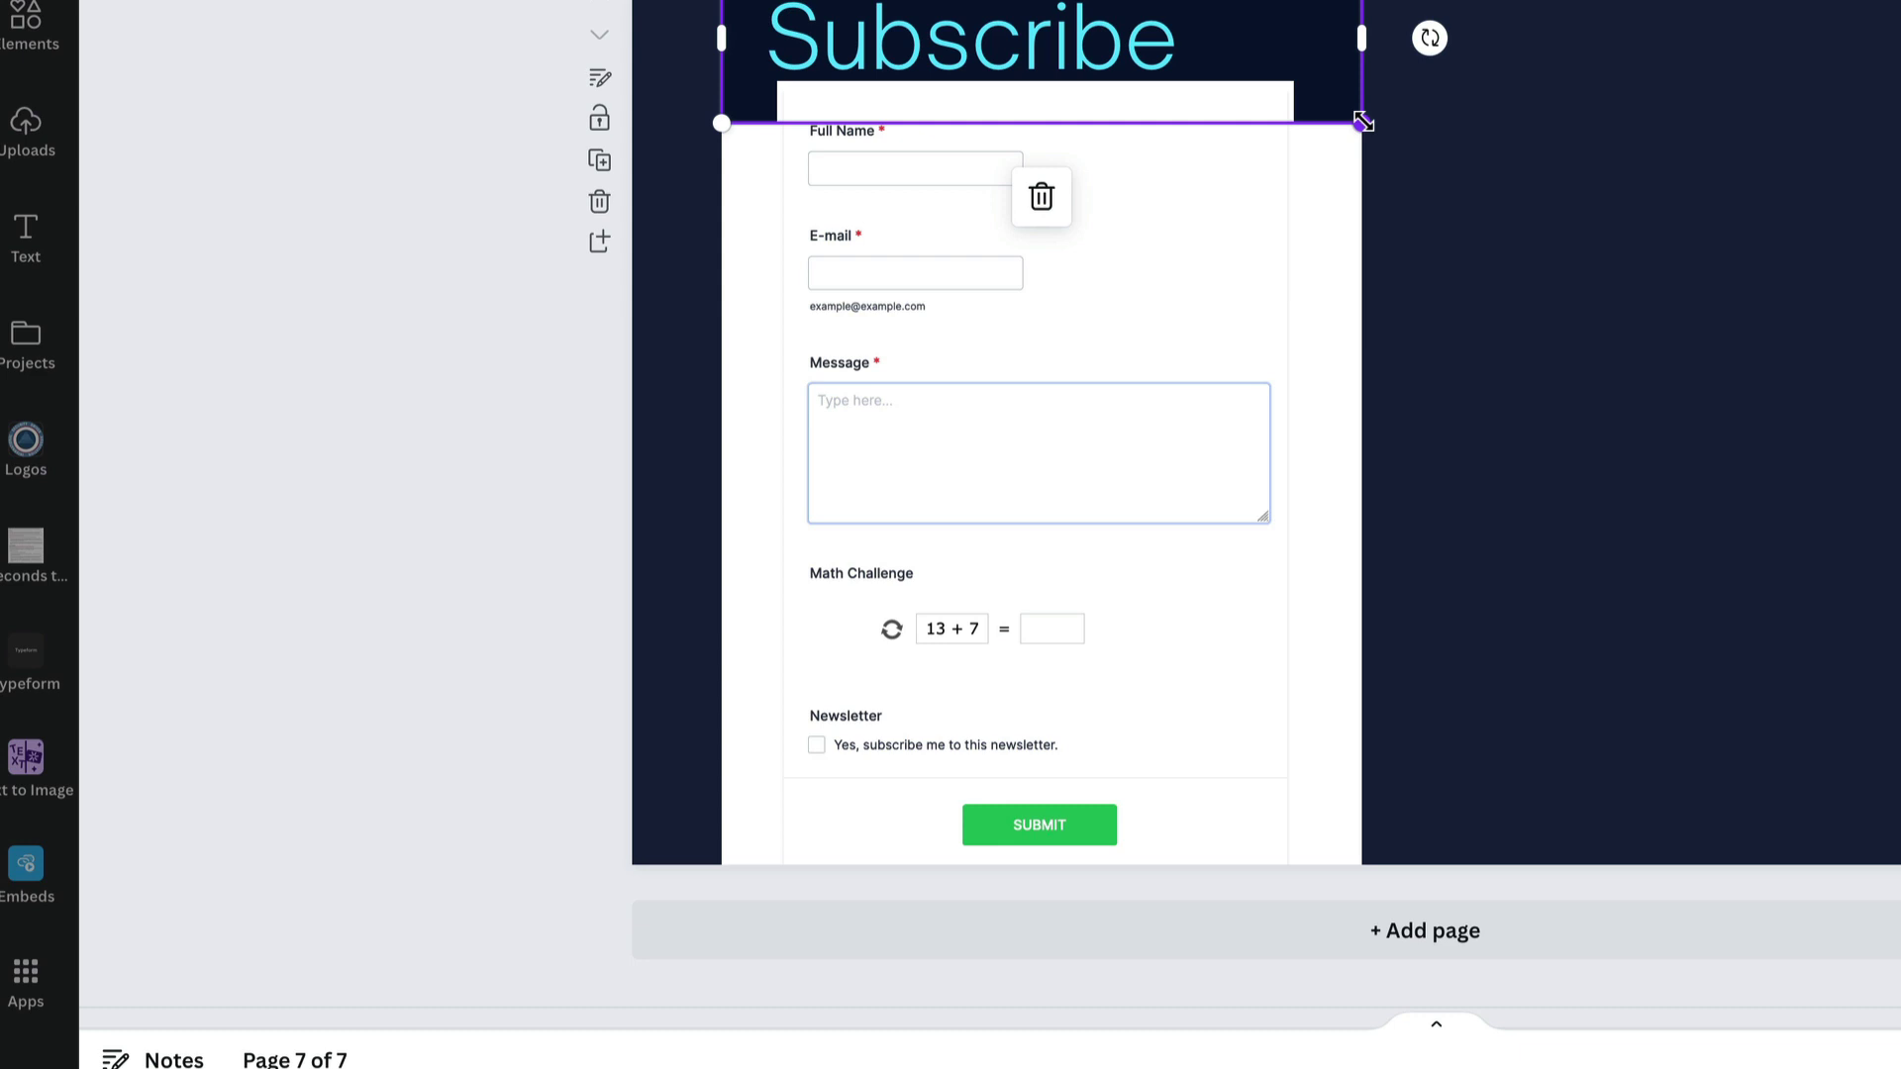
{"action": "left_click_drag", "start_coordinate": [1363, 121], "coordinate": [1049, 69]}
{"action": "left_click", "coordinate": [1188, 119]}
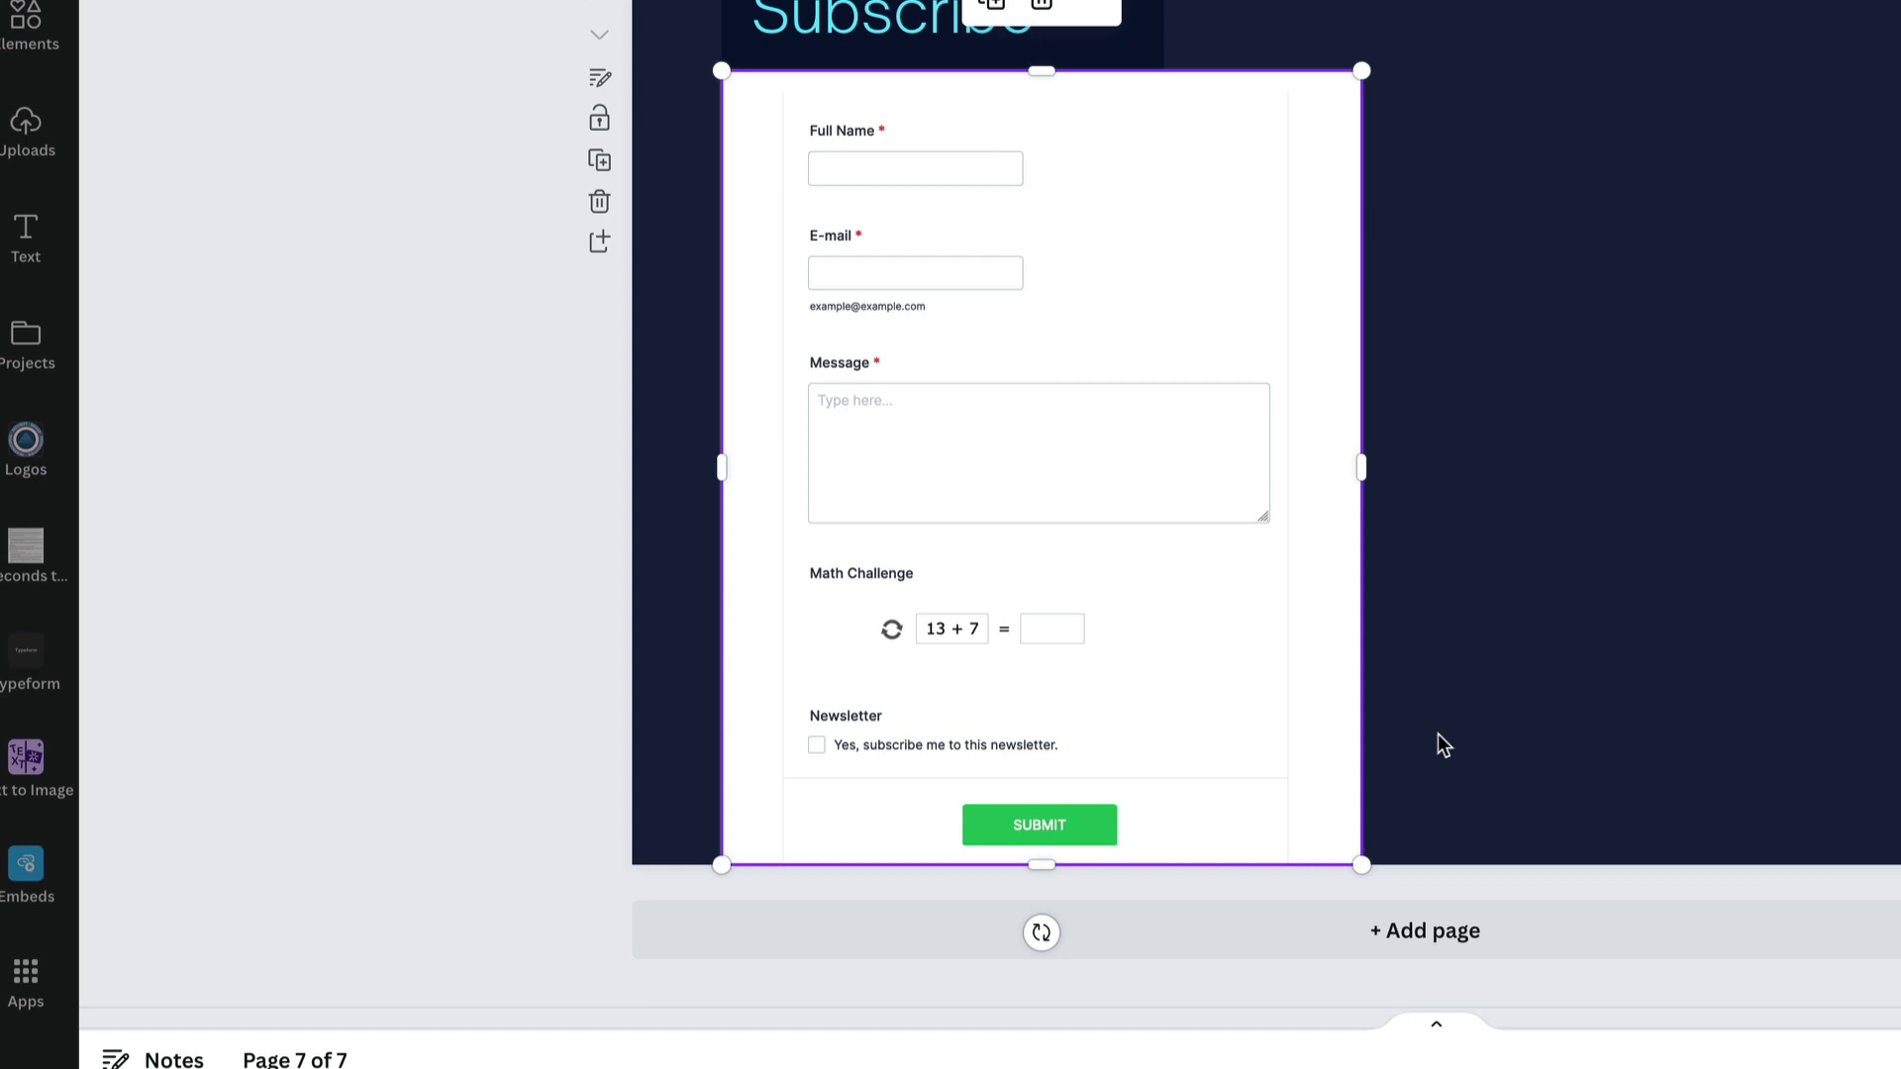
{"action": "left_click", "coordinate": [978, 238]}
{"action": "left_click", "coordinate": [814, 160]}
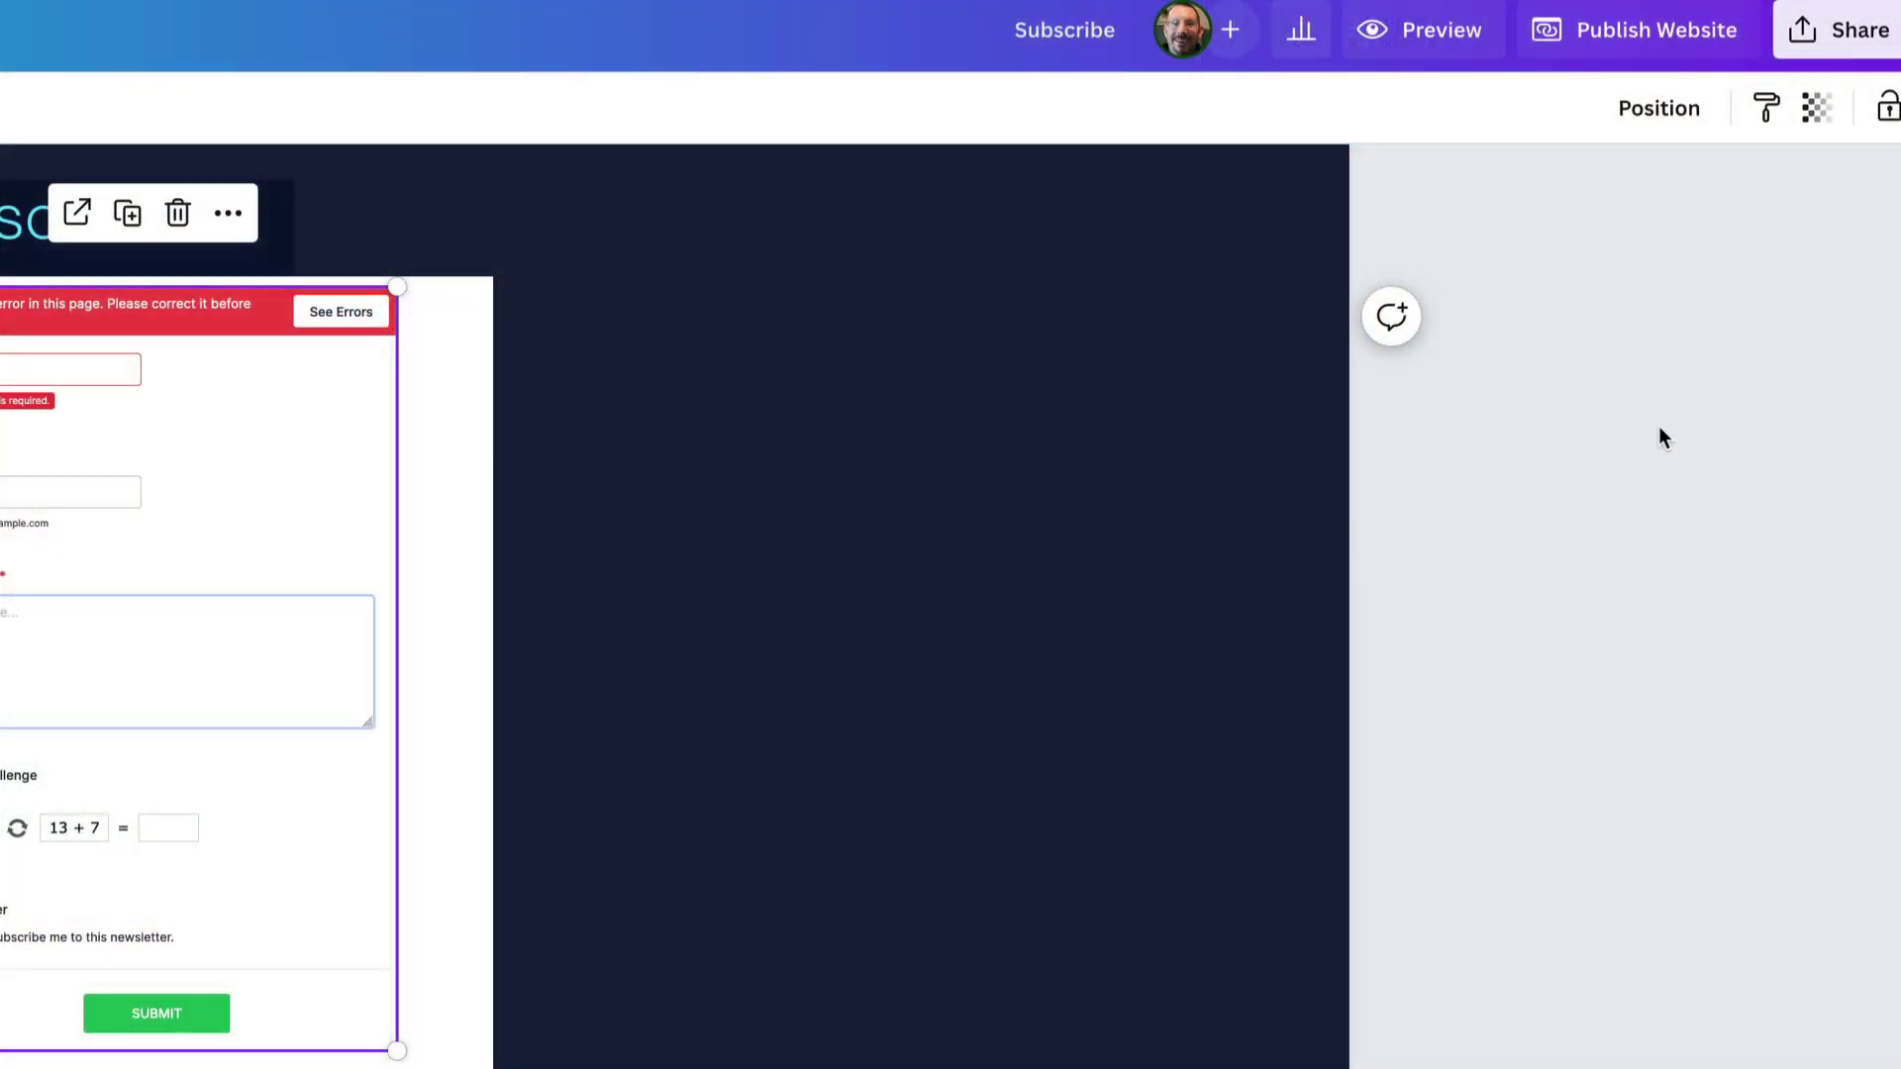
Step: Publish the design live at testing-embed-jotform.my.canva.site after reviewing the website settings
{"action": "left_click", "coordinate": [1638, 32]}
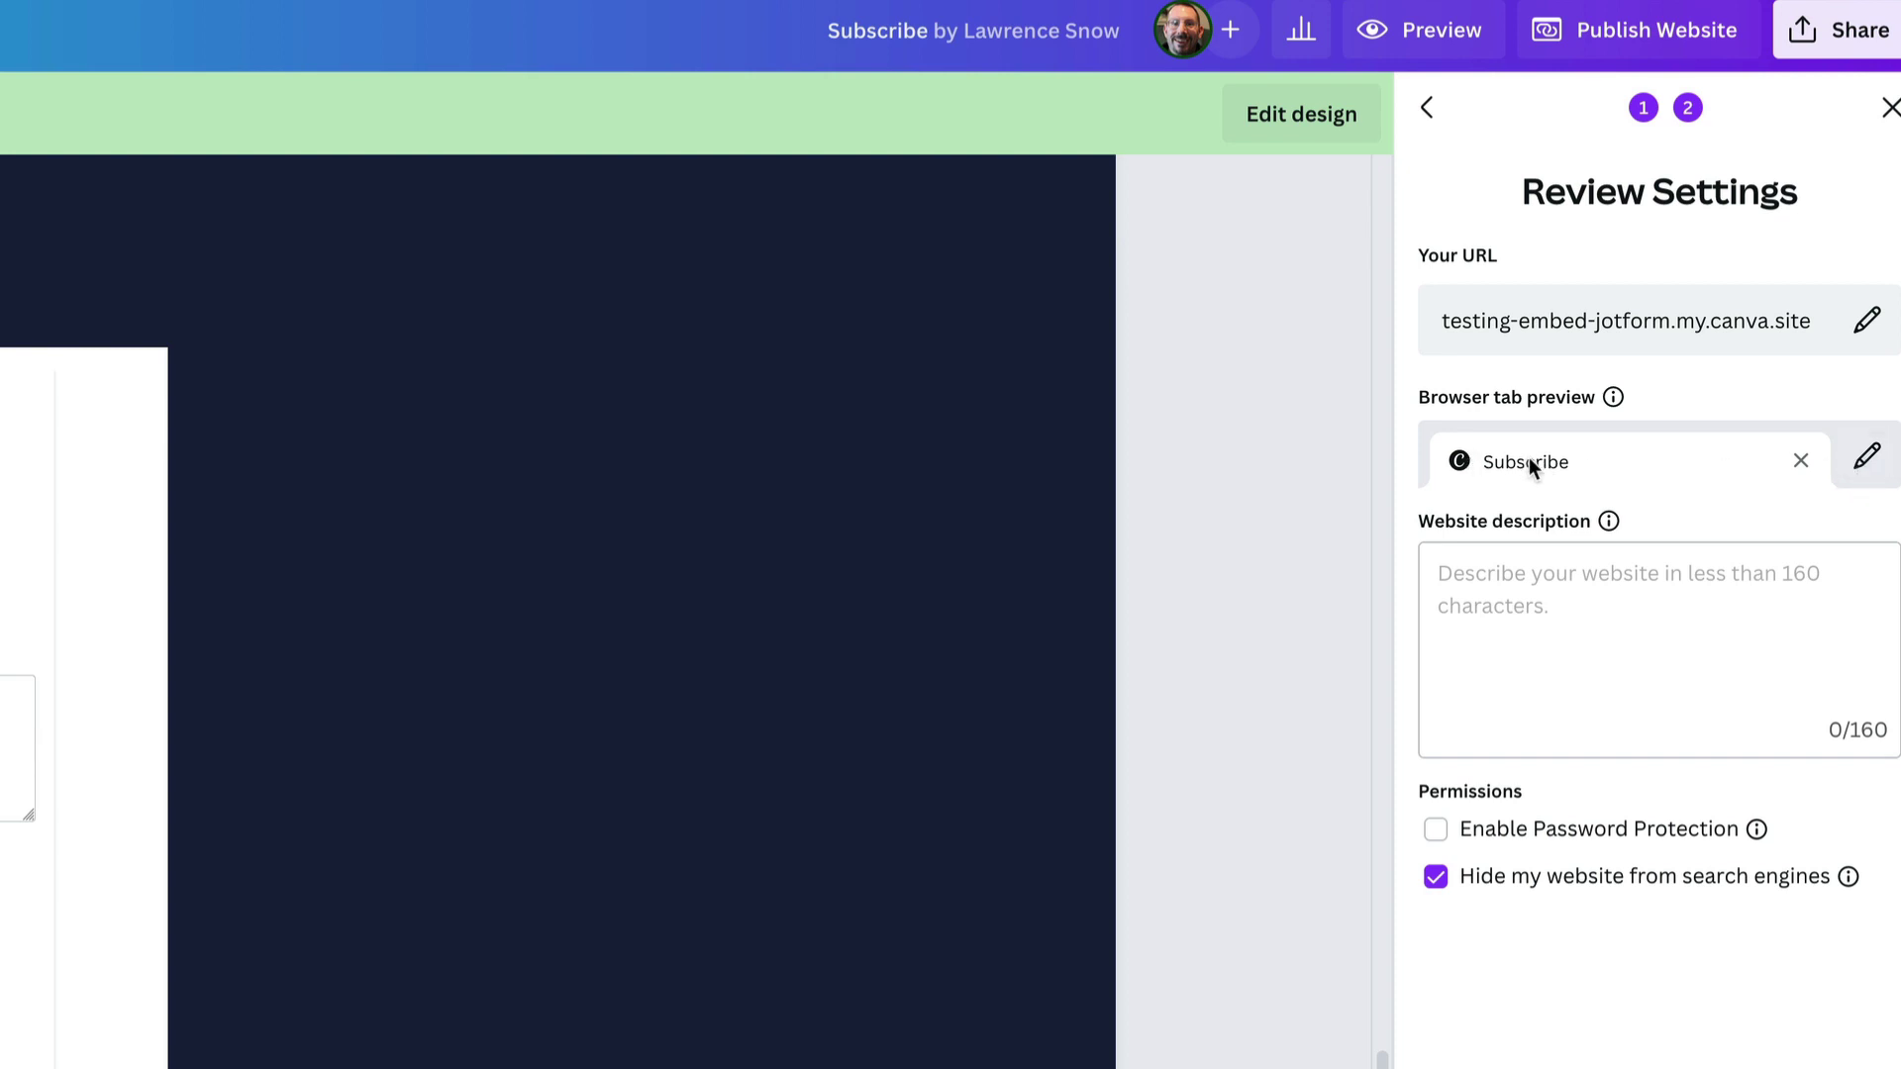
{"action": "left_click", "coordinate": [1516, 586]}
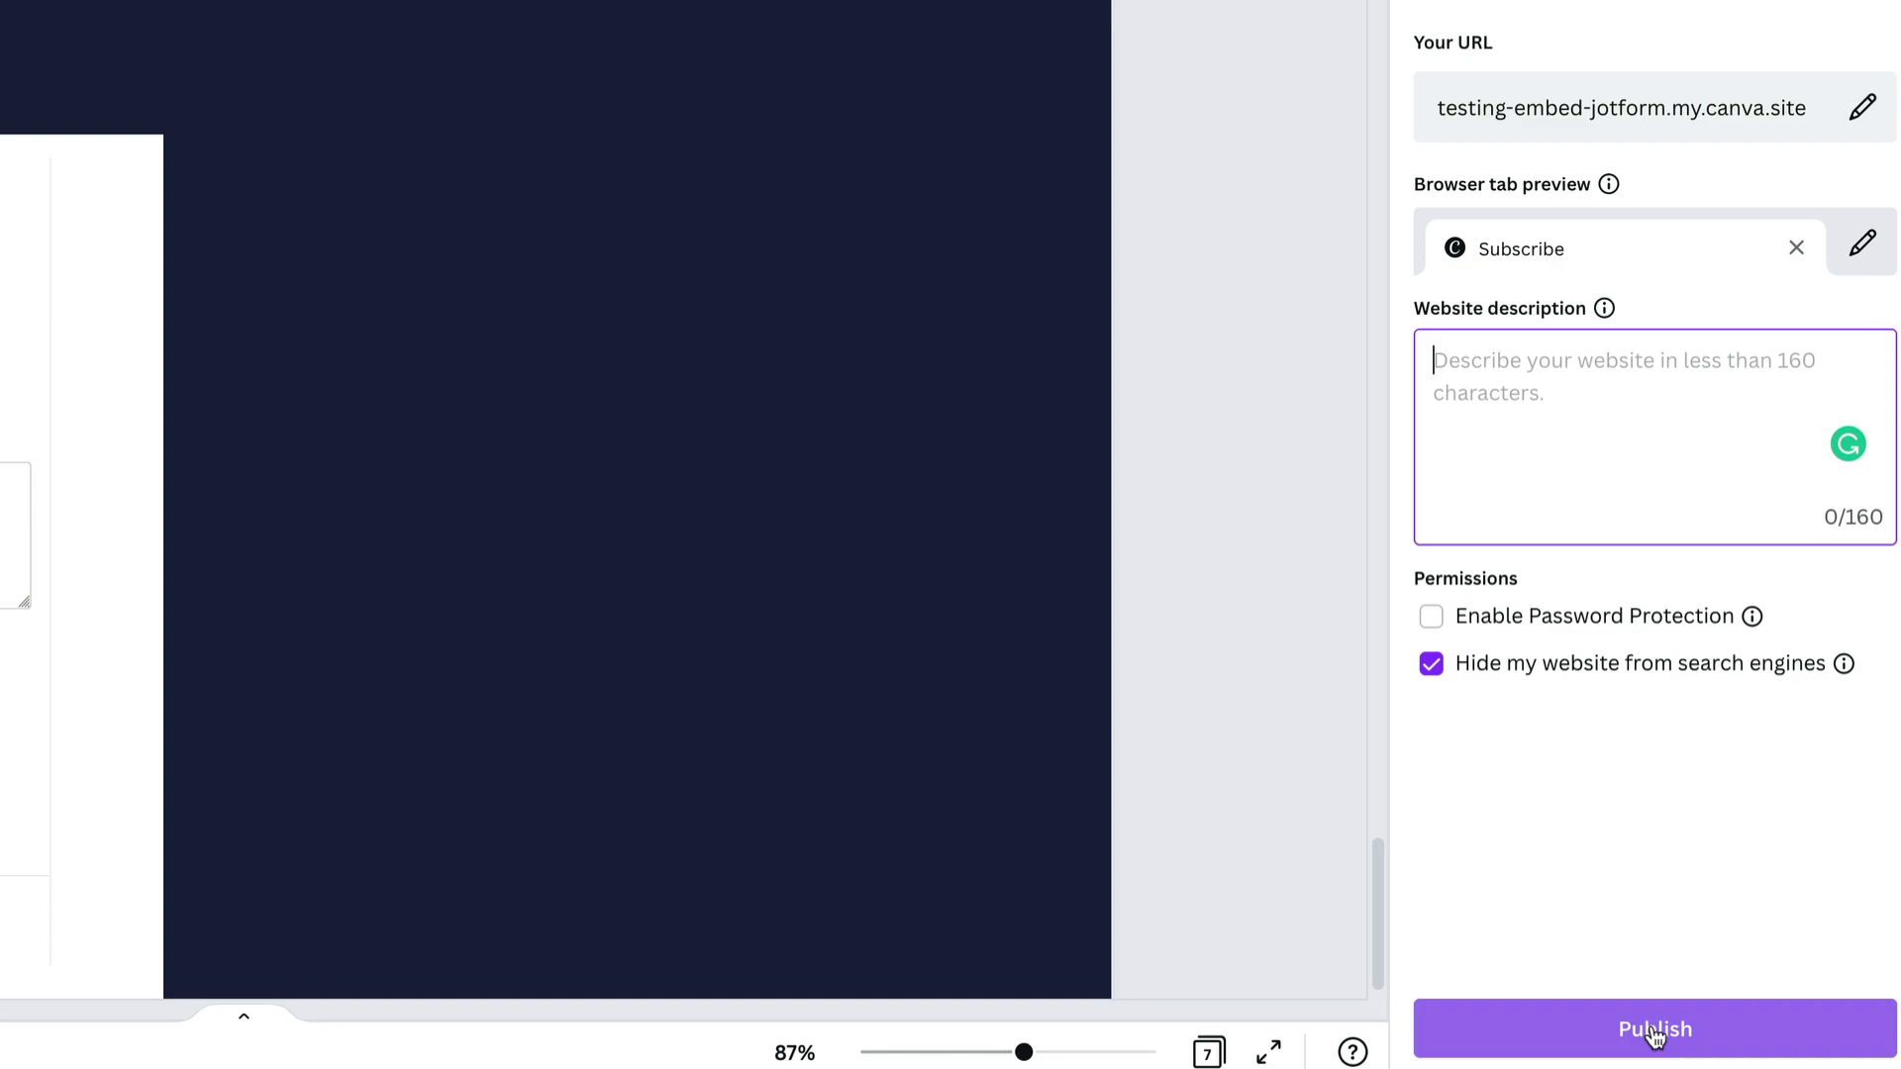
{"action": "left_click", "coordinate": [1653, 1029]}
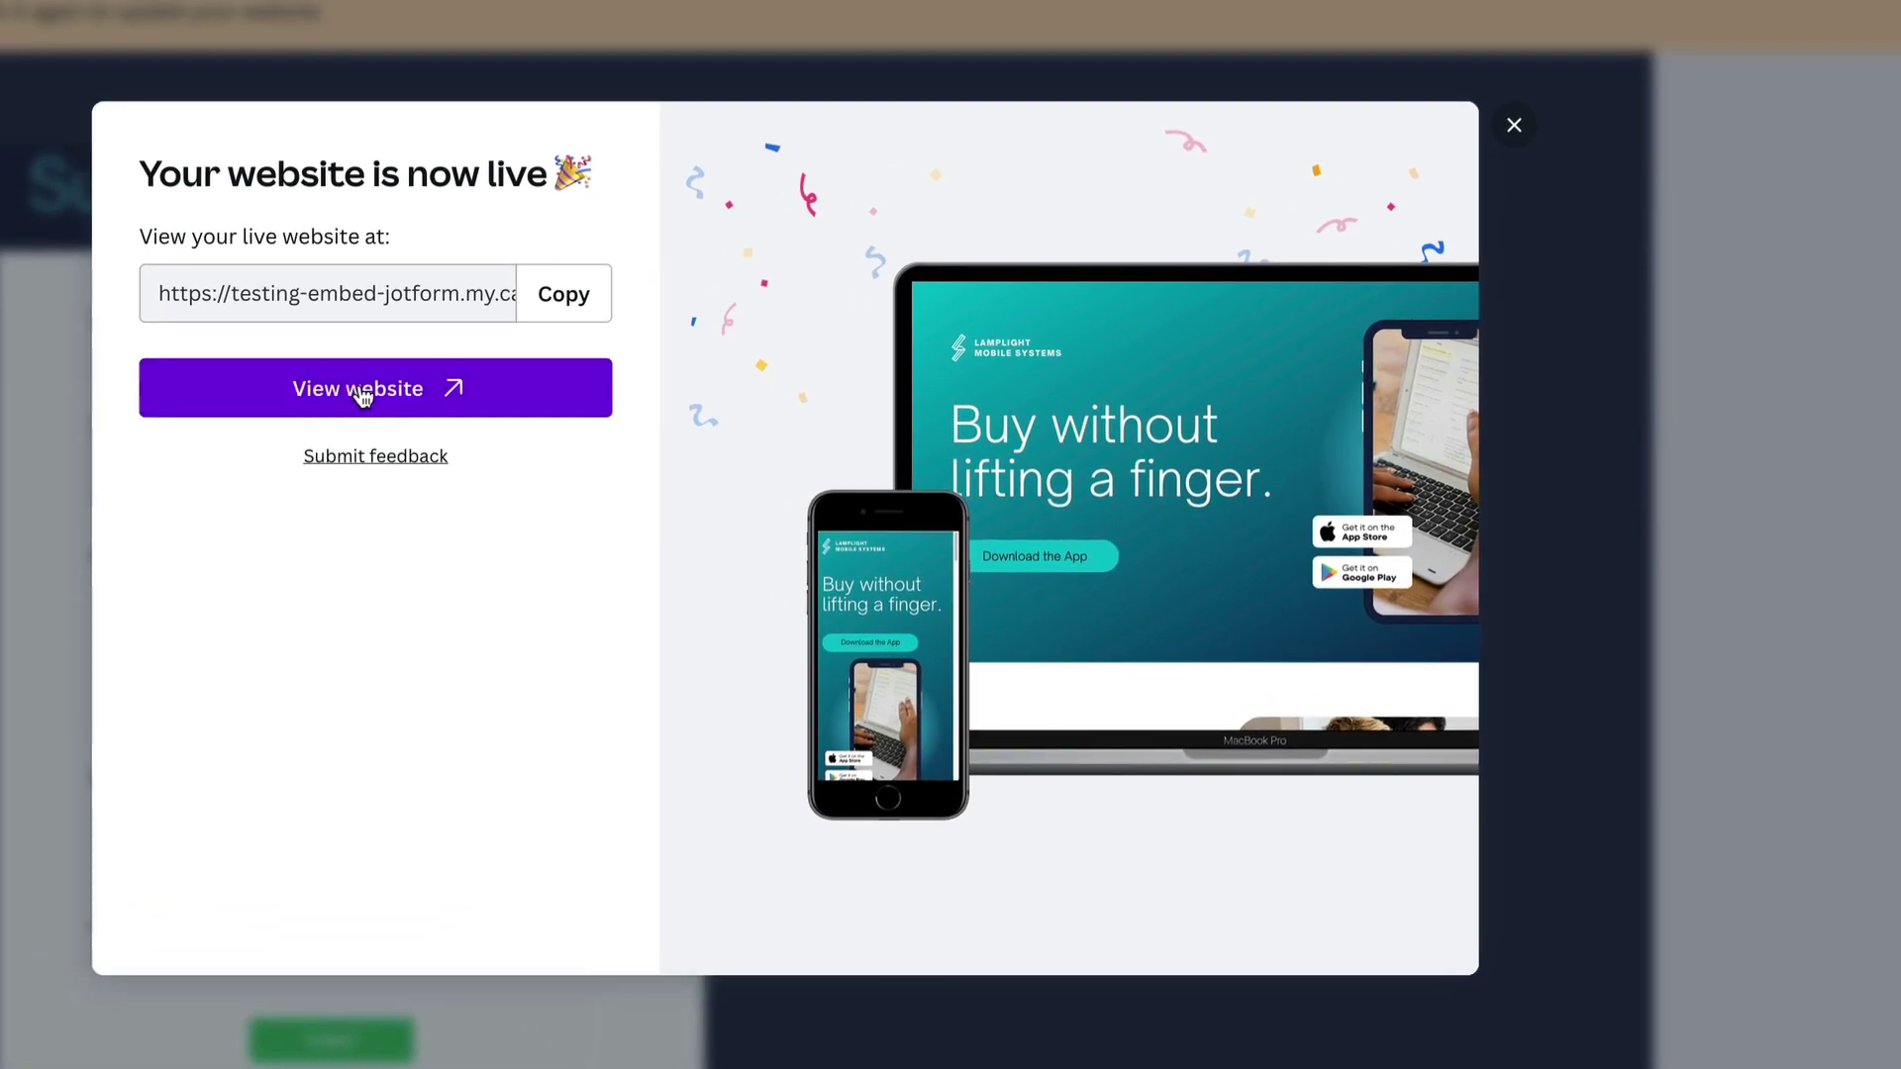
Step: On the live site's form, enter 'Full name' as the name, paste the e-mail, and write 'Heloooo!'
{"action": "left_click", "coordinate": [357, 386]}
{"action": "scroll", "coordinate": [1055, 264], "scroll_direction": "down", "scroll_amount": 20}
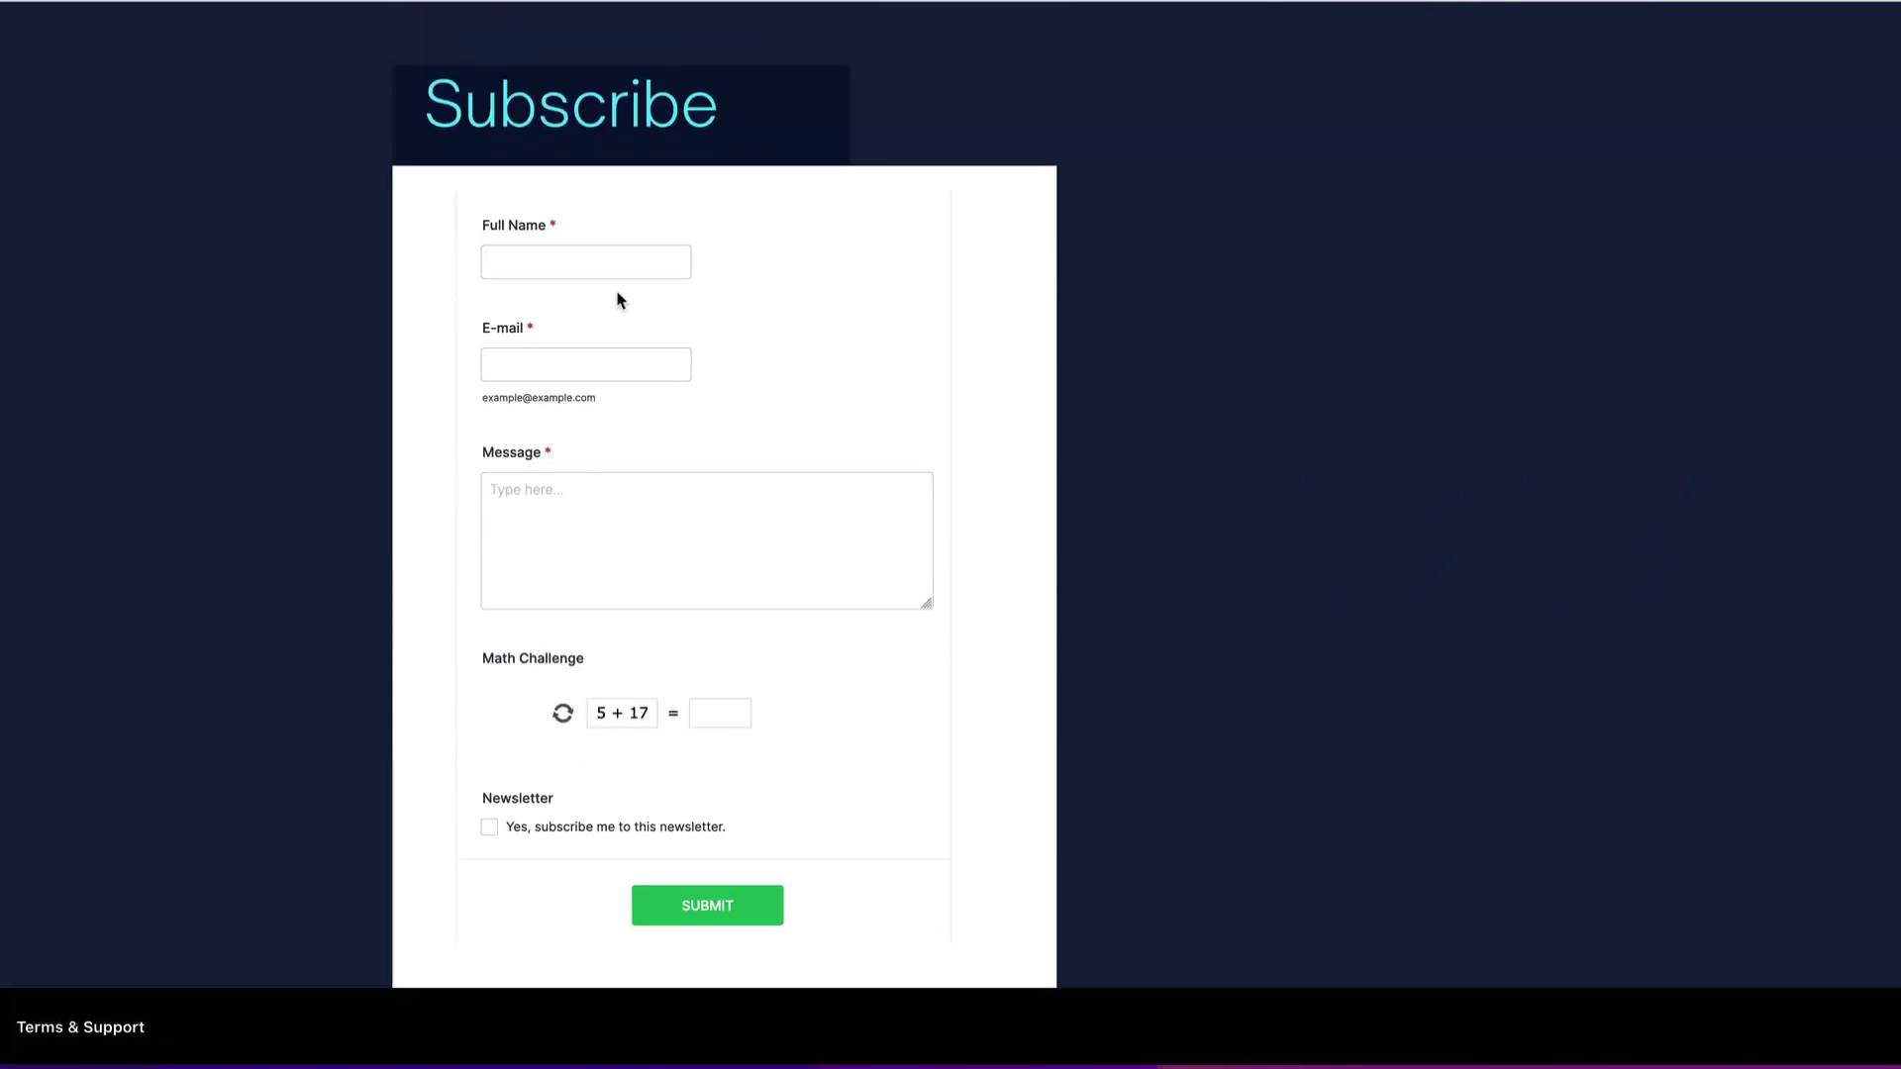
{"action": "left_click", "coordinate": [599, 260]}
{"action": "type", "text": "Full"}
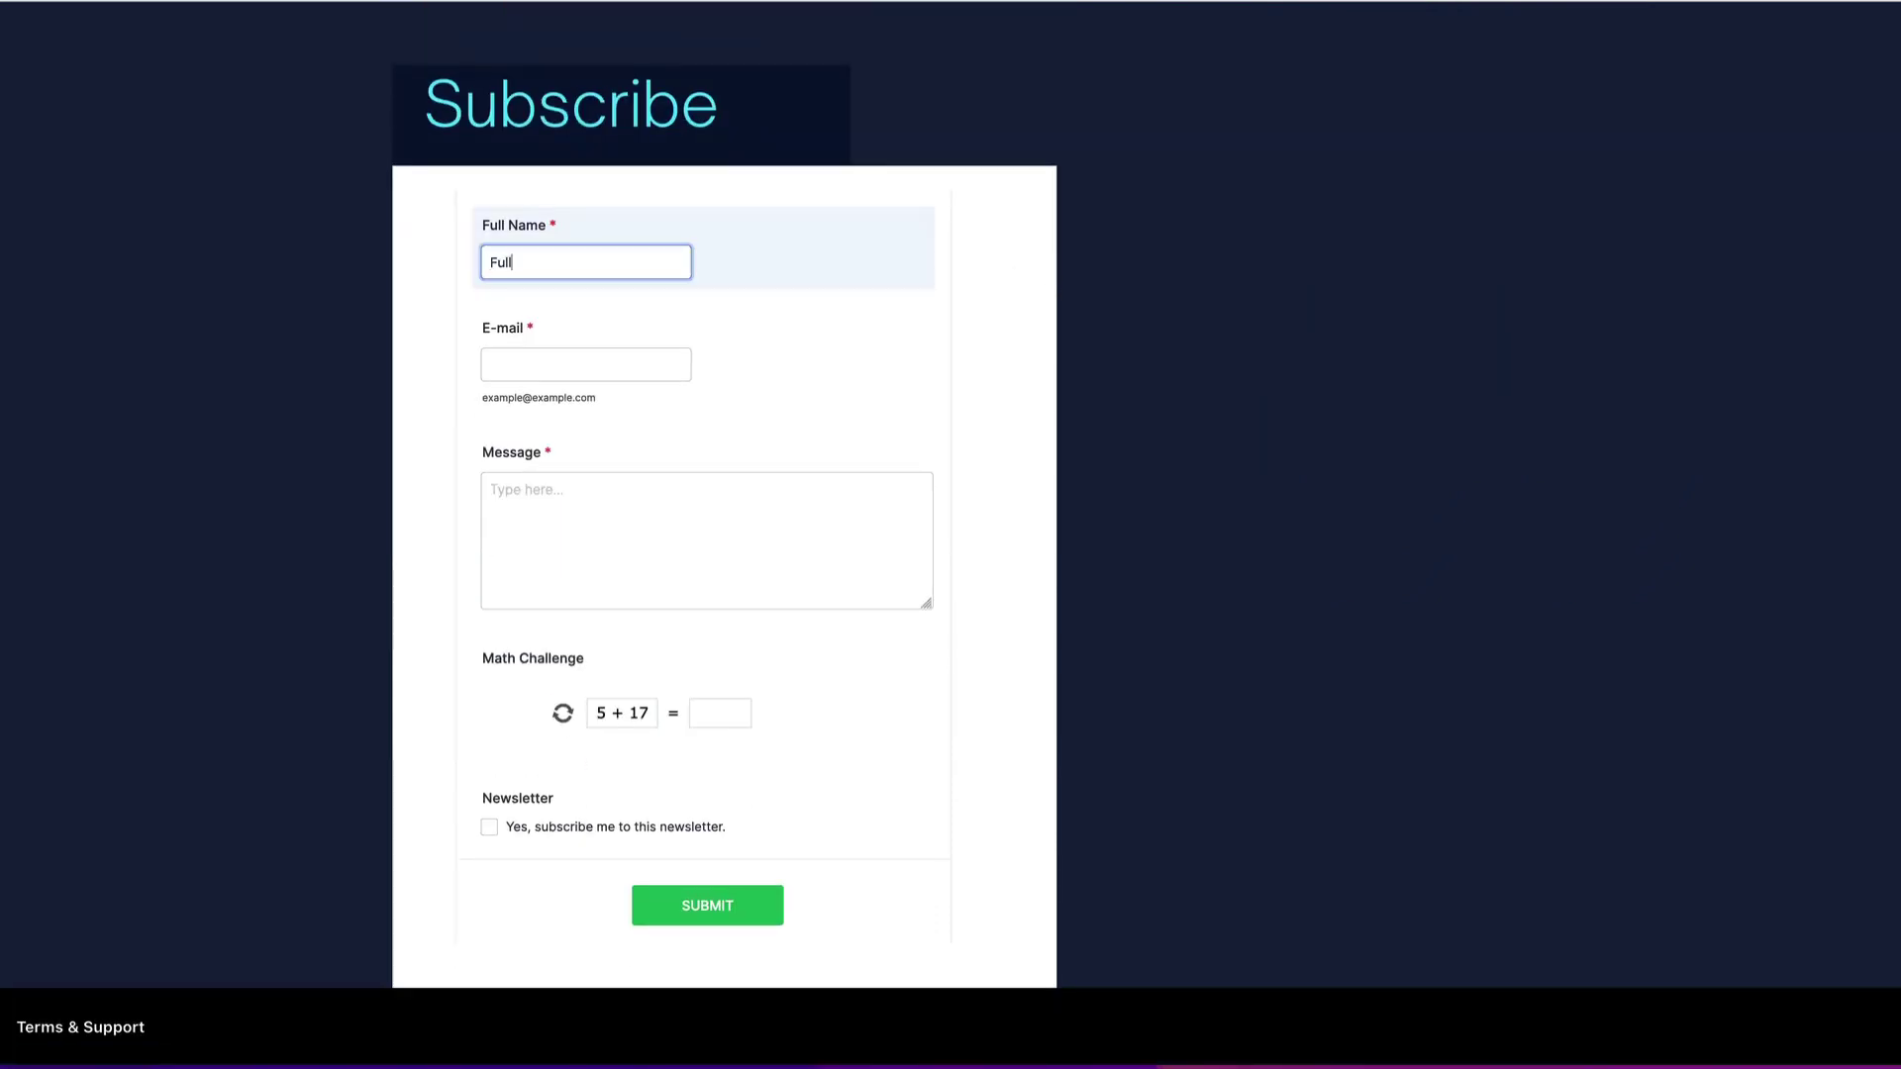
{"action": "type", "text": " name"}
{"action": "left_click", "coordinate": [531, 367]}
{"action": "key", "text": "ctrl+v"}
{"action": "left_click", "coordinate": [572, 504]}
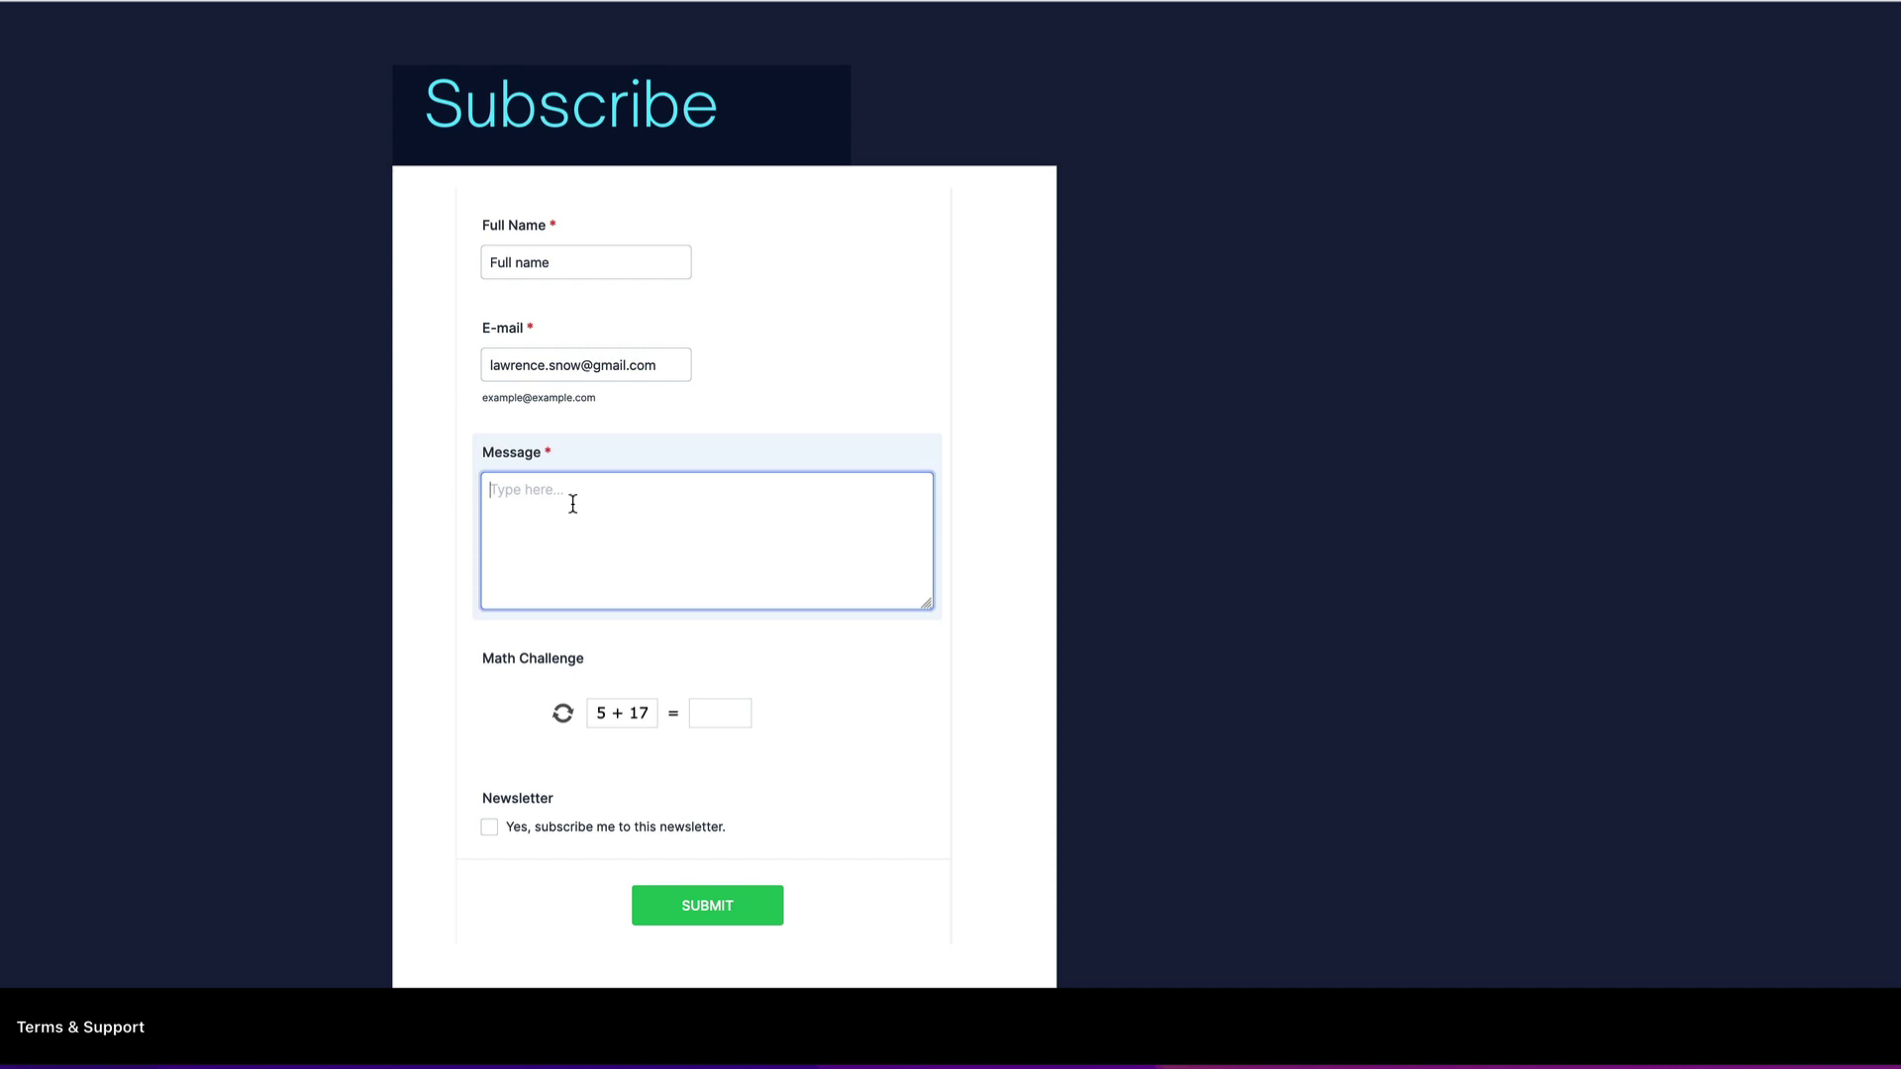
{"action": "type", "text": "Heloooo!"}
Step: Answer the captcha with 22, tick the Newsletter box, and submit the form
{"action": "left_click", "coordinate": [745, 713]}
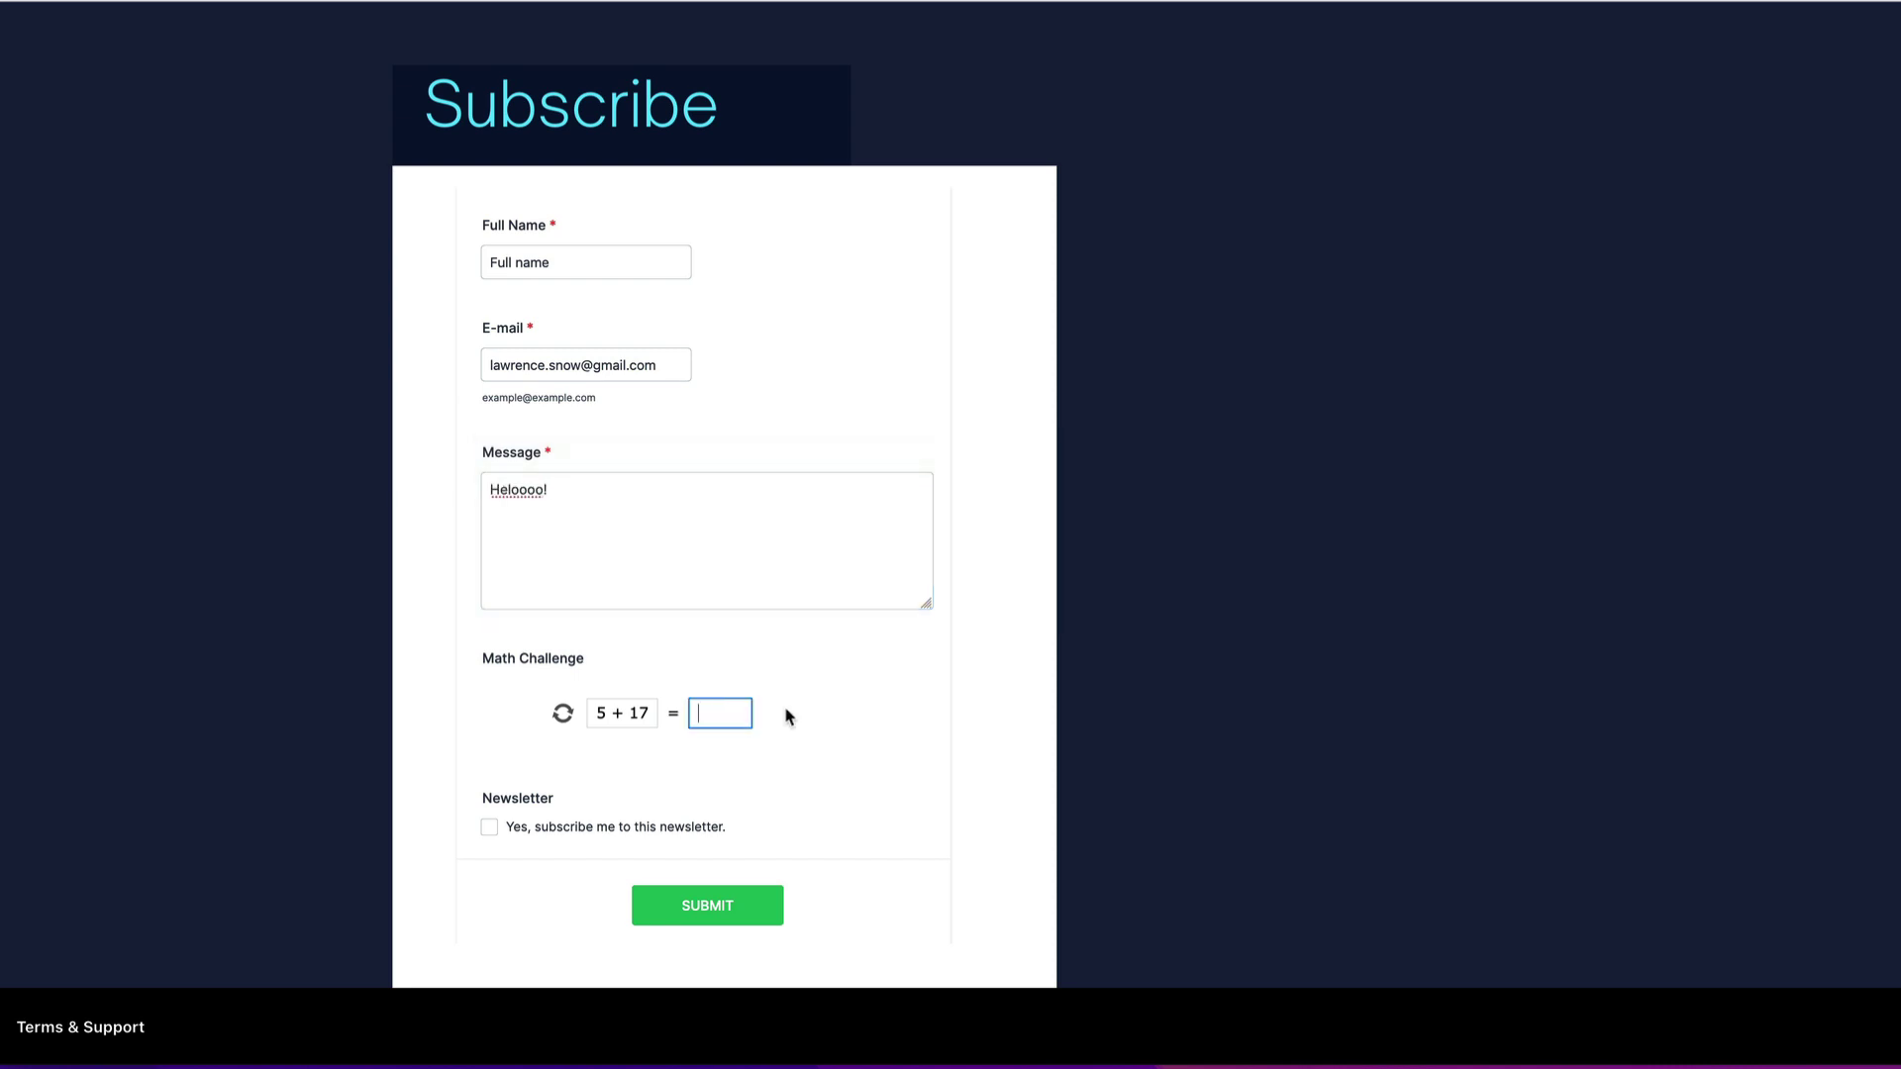
{"action": "type", "text": "22"}
{"action": "left_click", "coordinate": [491, 830]}
{"action": "left_click", "coordinate": [489, 830]}
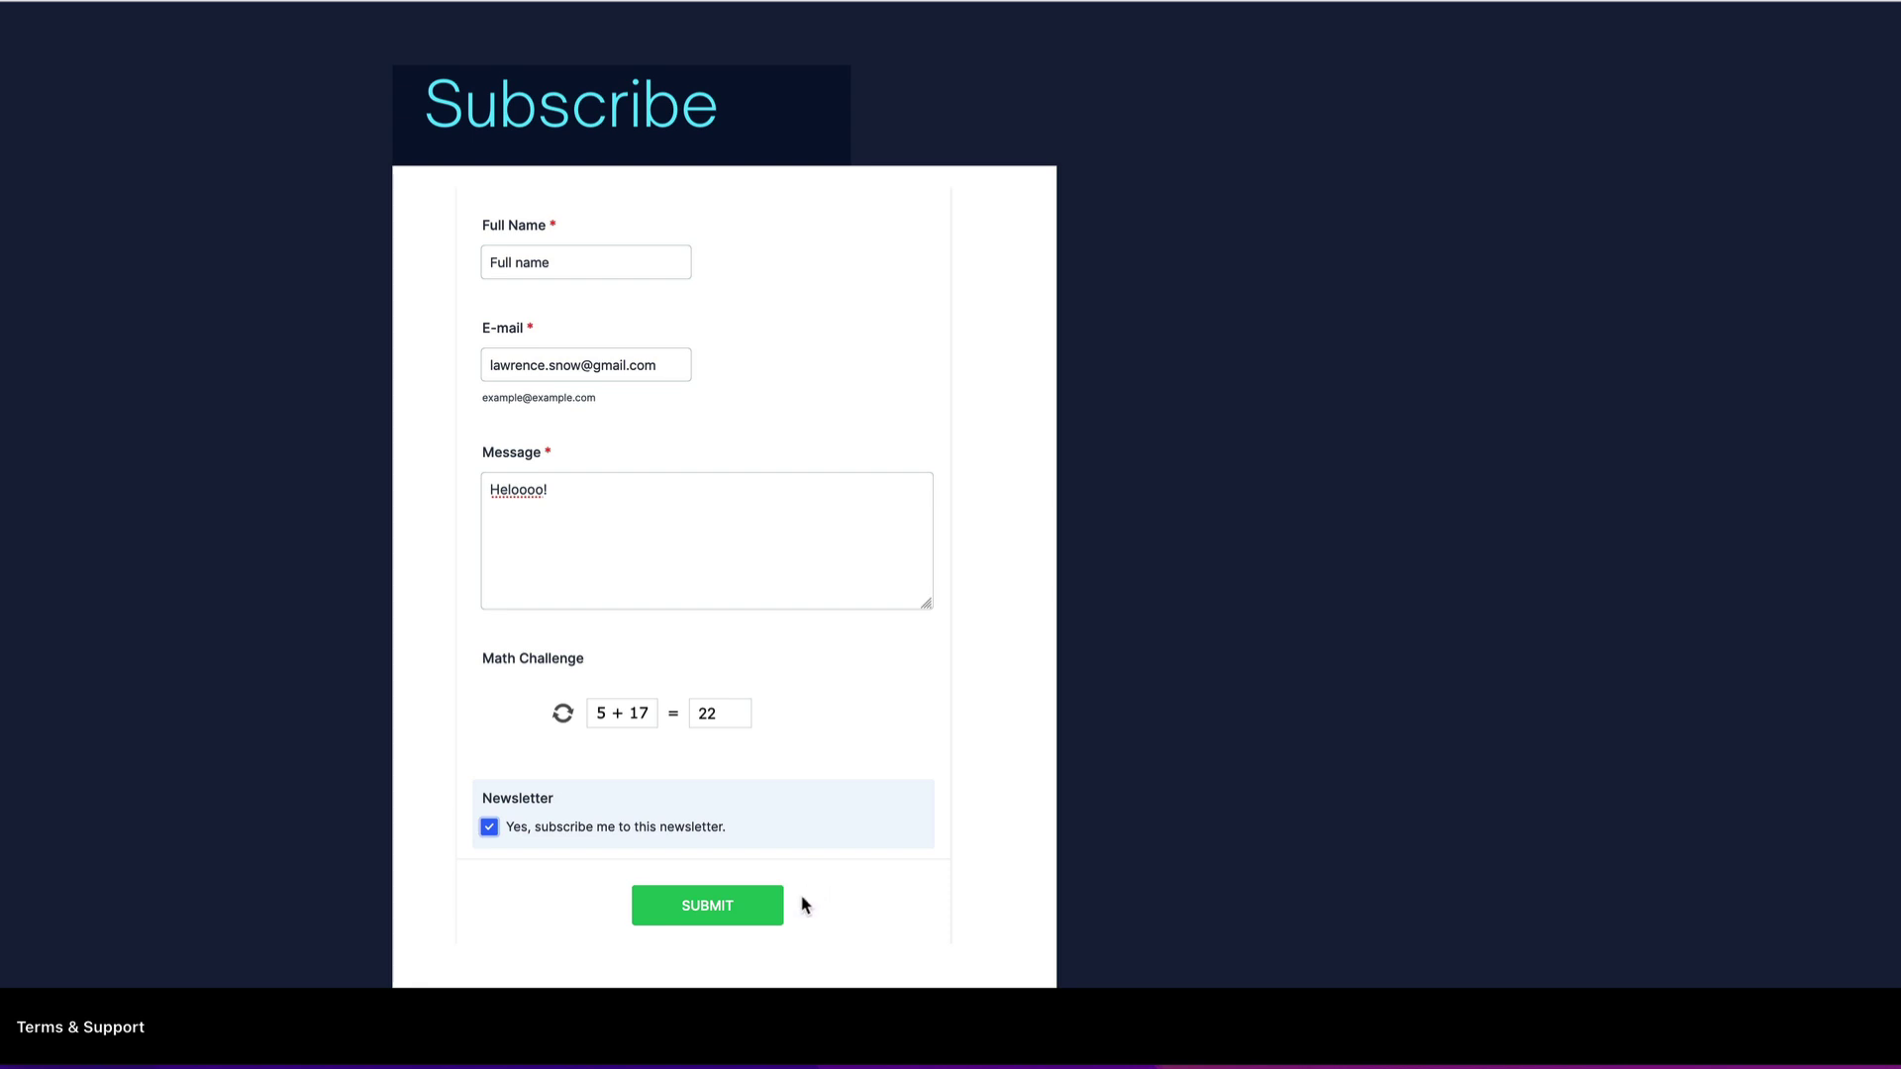
{"action": "left_click", "coordinate": [712, 906]}
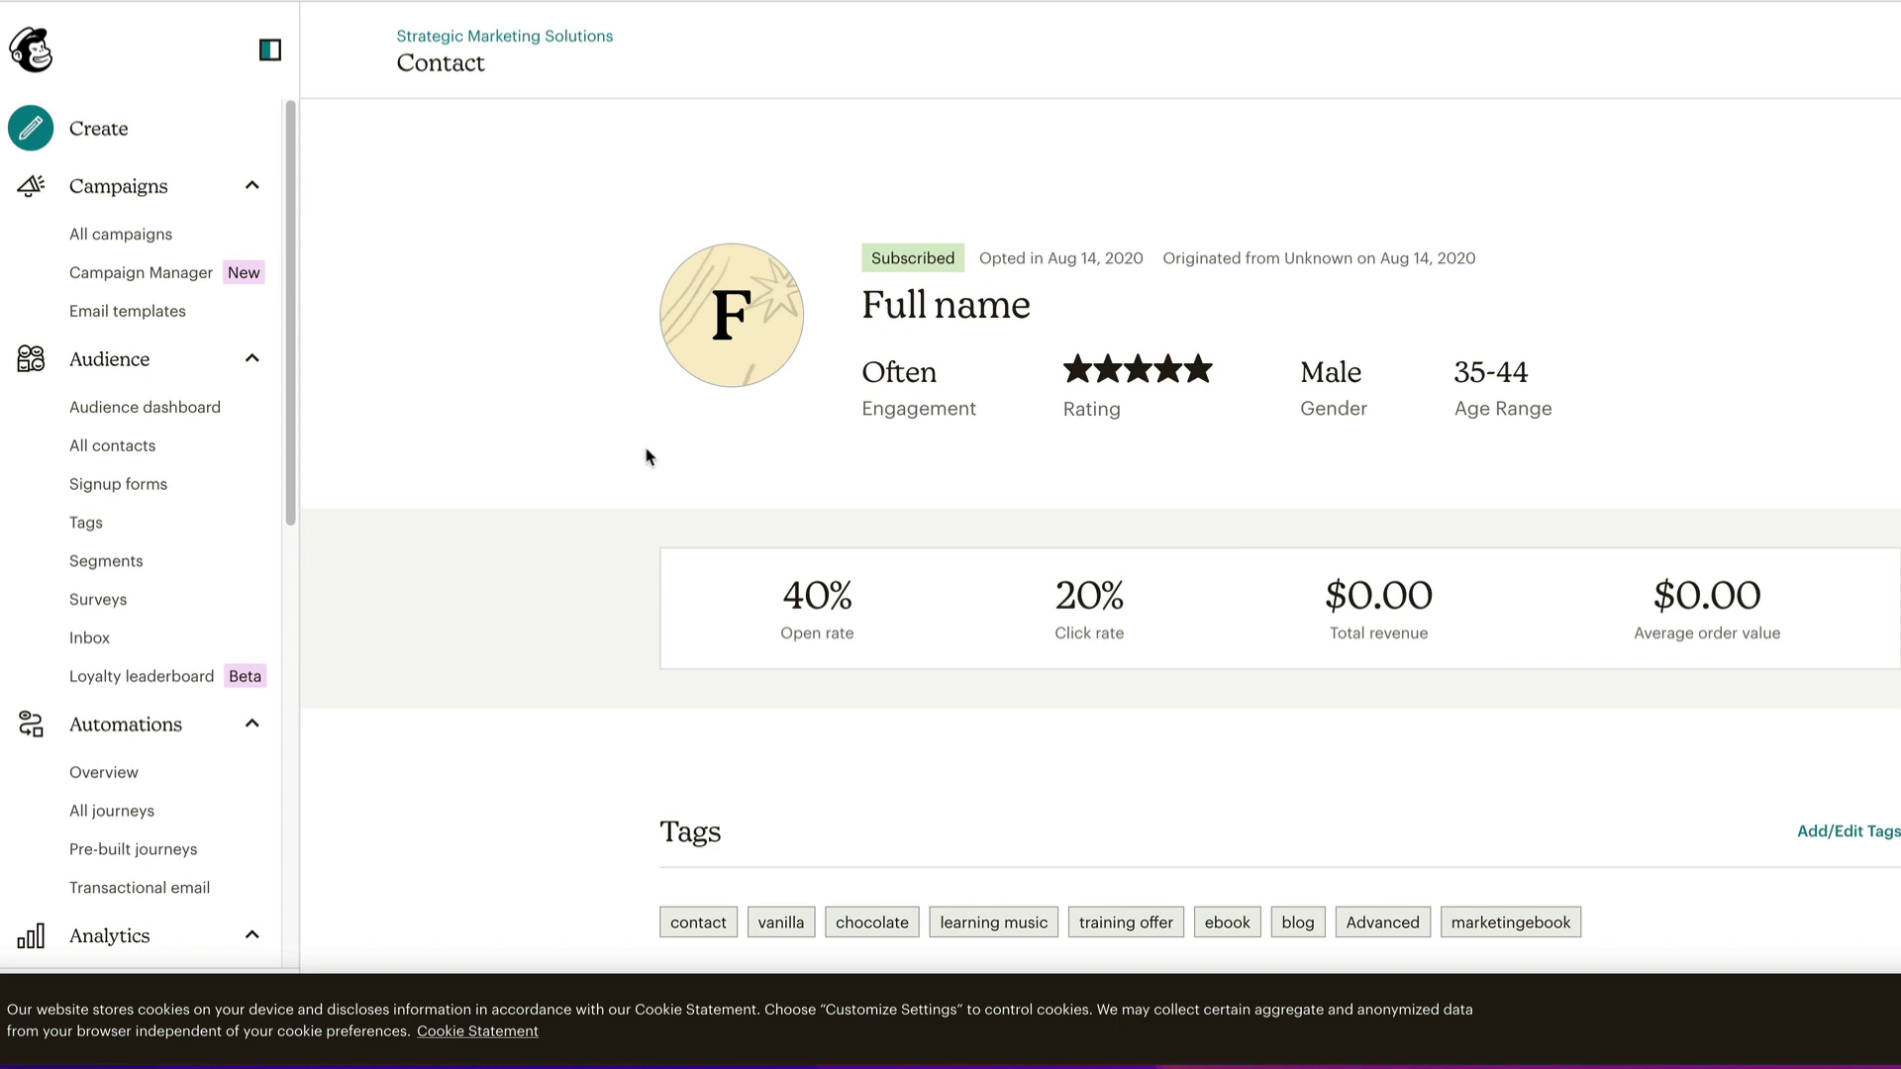
Step: Highlight the 'contact' tag in the Tags section of the new subscriber's Mailchimp profile
{"action": "scroll", "coordinate": [648, 456], "scroll_direction": "down", "scroll_amount": 4}
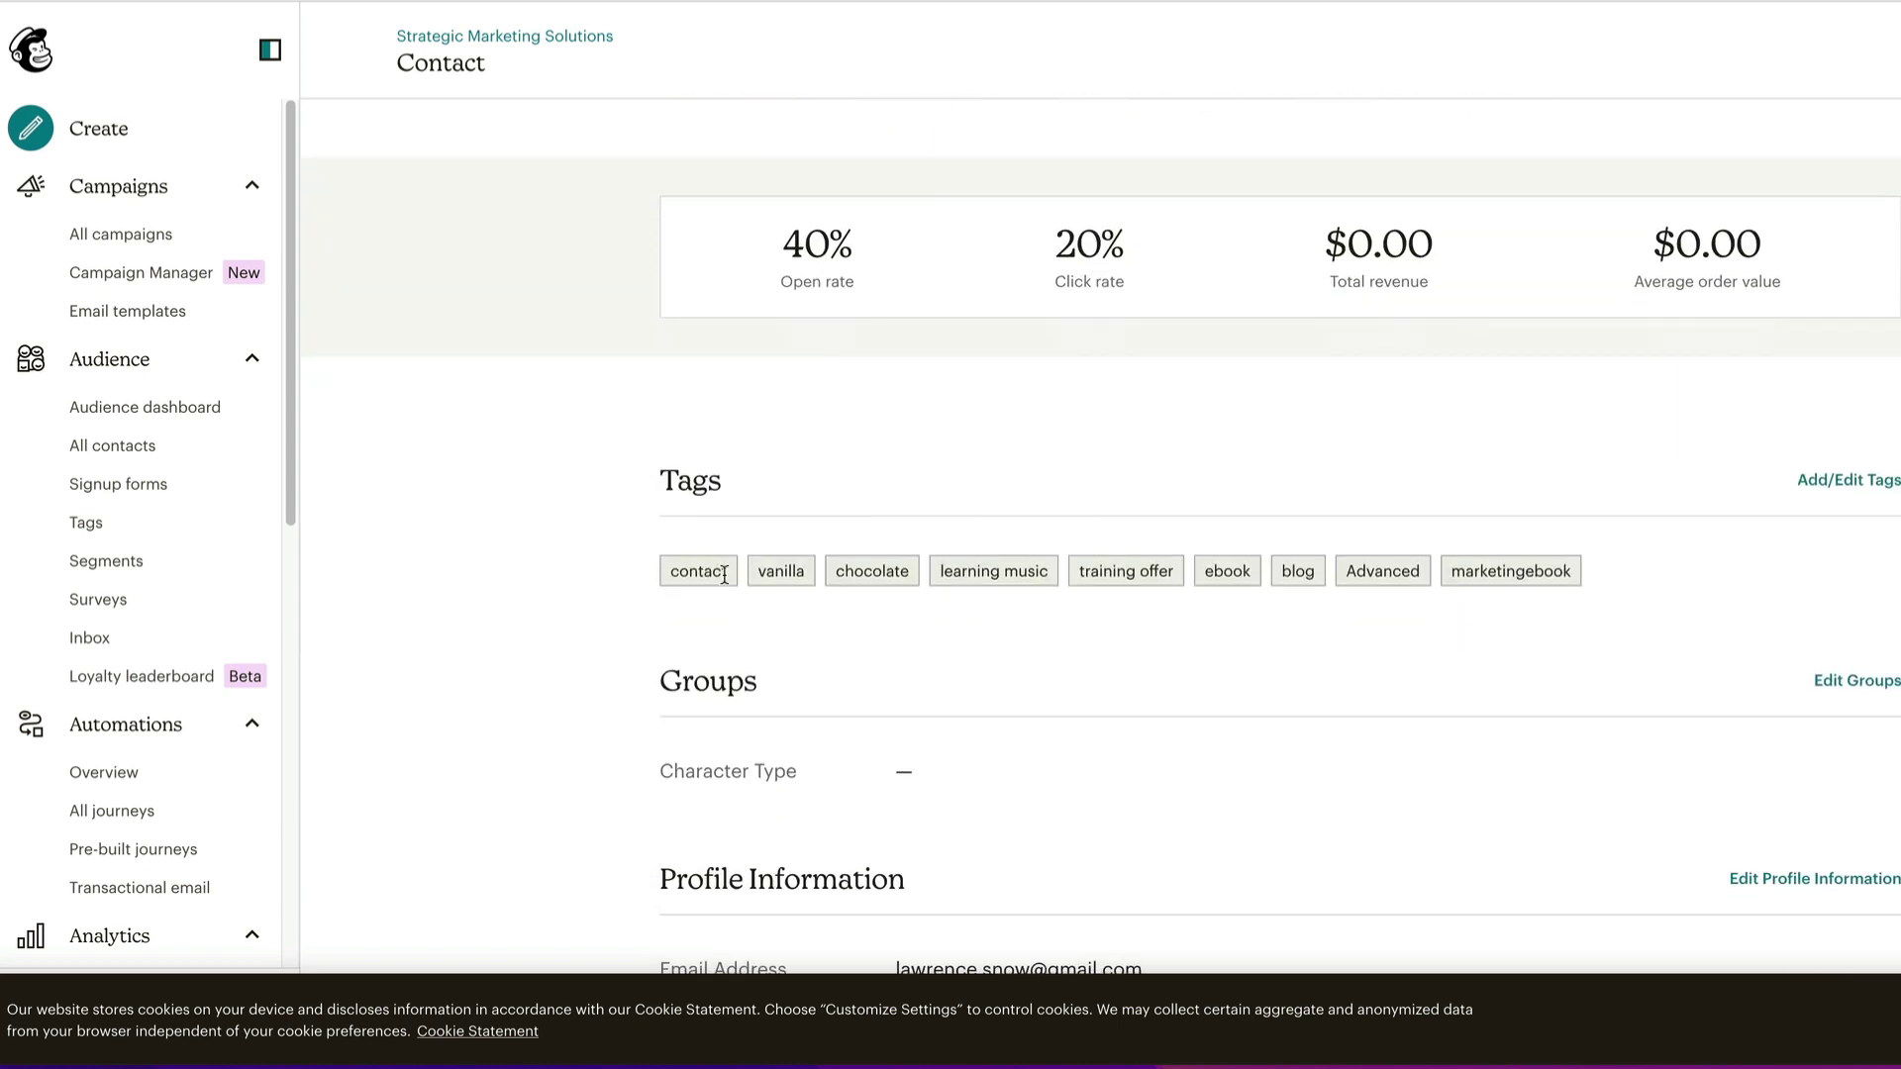
{"action": "left_click_drag", "start_coordinate": [725, 574], "coordinate": [662, 568]}
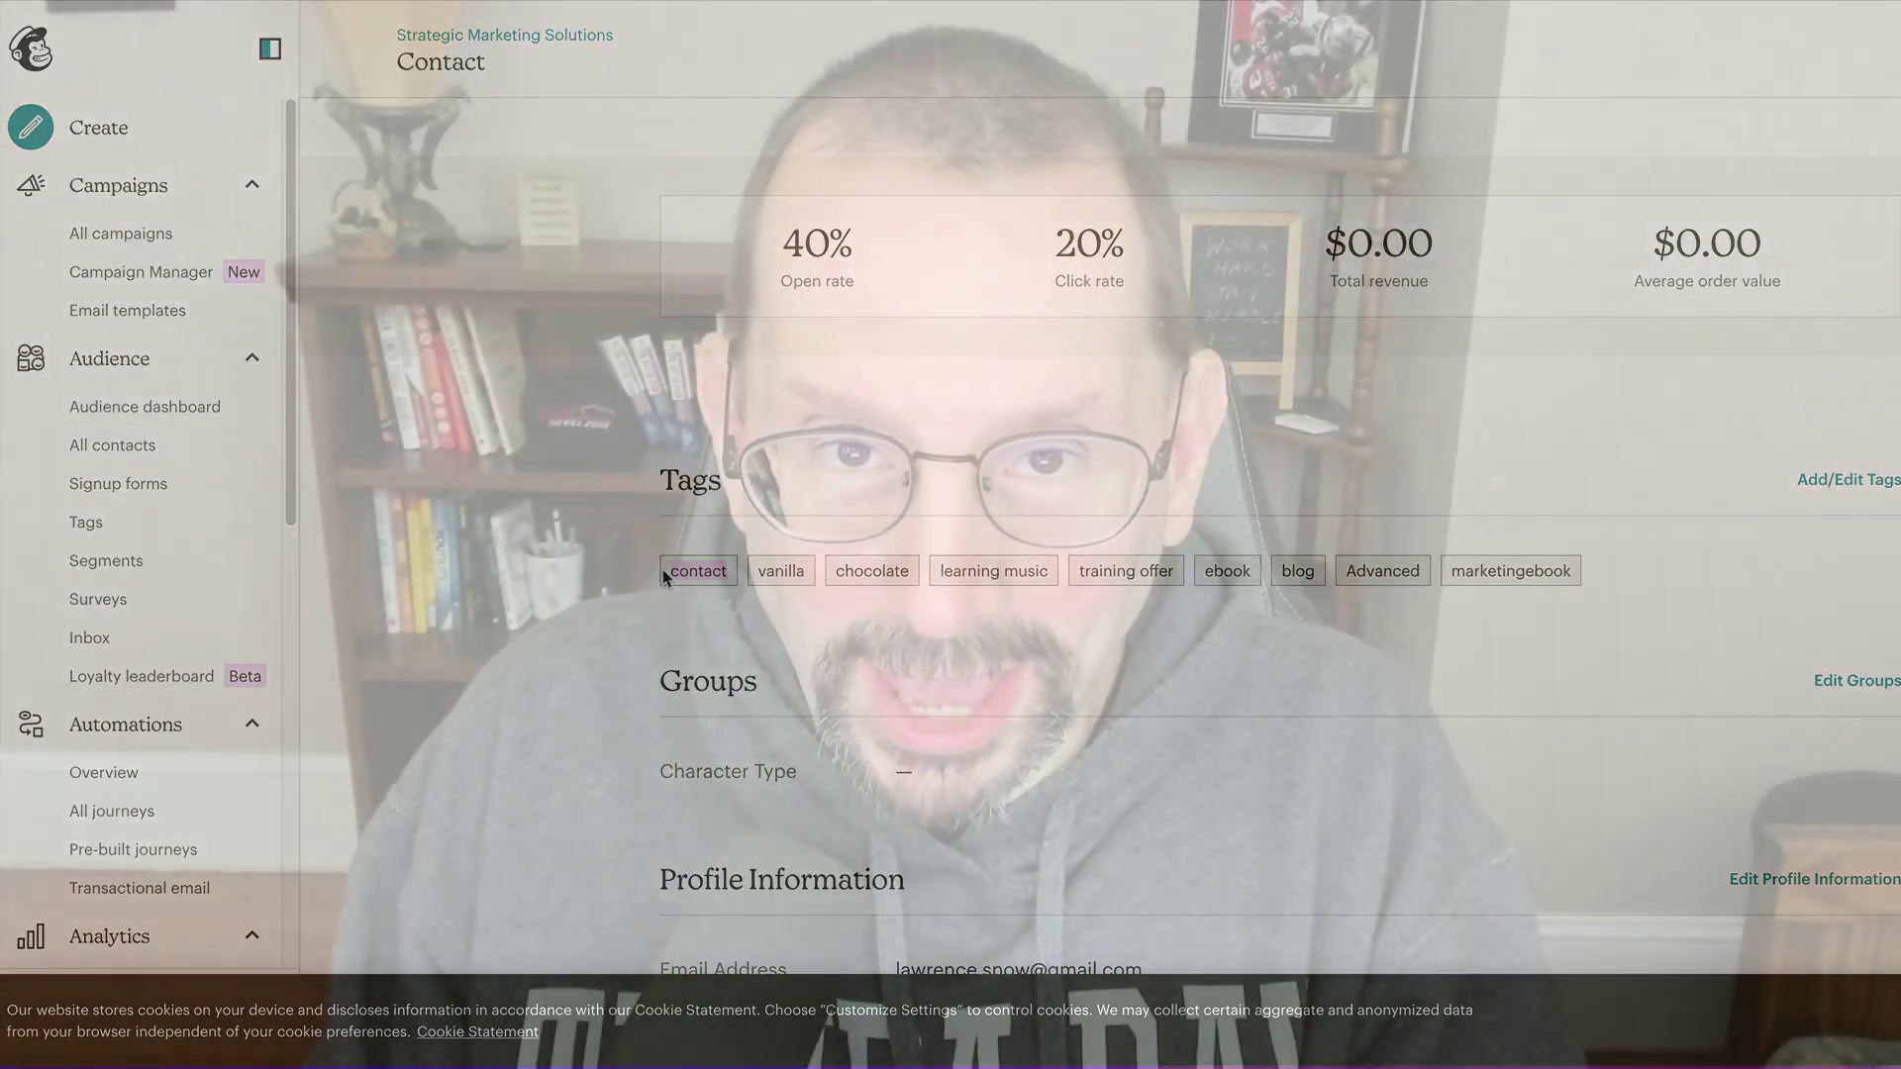